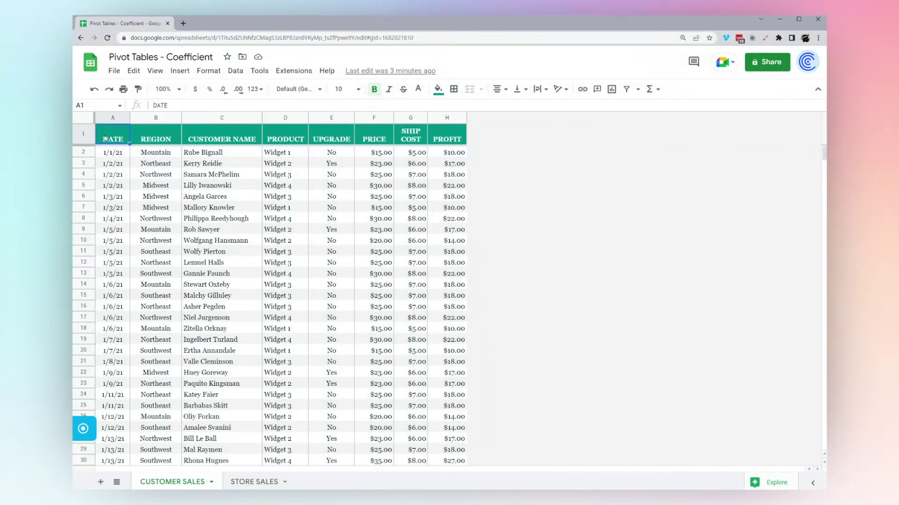
# Highlight the sales data's DATE, REGION and PRODUCT columns, then return to cell A1.
pyautogui.moveTo(120, 124); pyautogui.dragTo(357, 135)
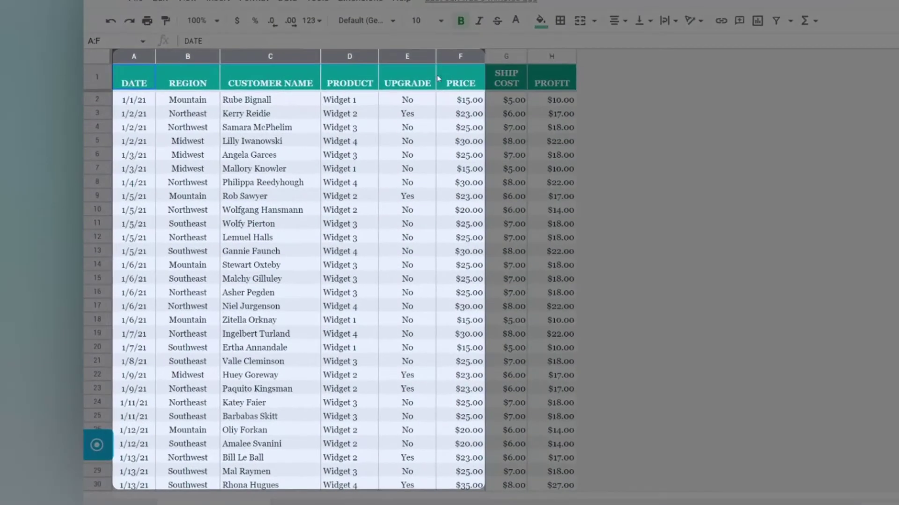
pyautogui.click(187, 83)
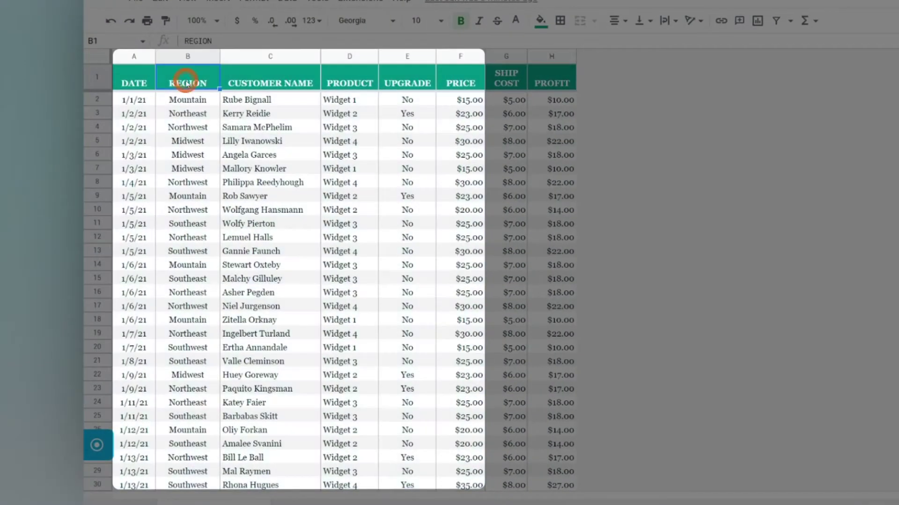
pyautogui.click(134, 82)
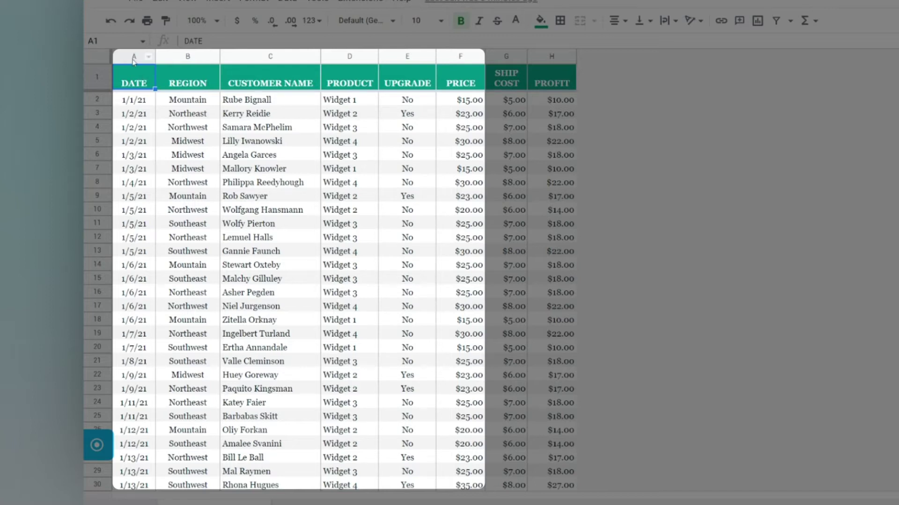
pyautogui.click(133, 57)
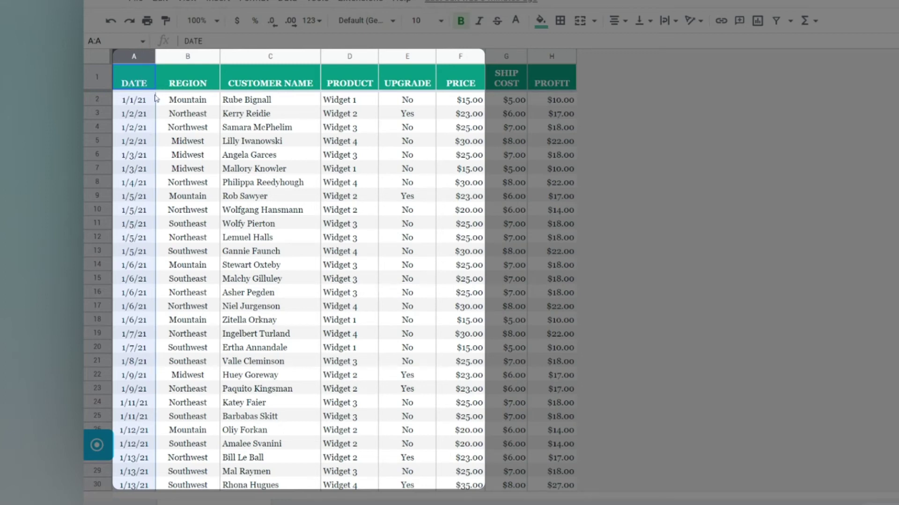
pyautogui.click(178, 57)
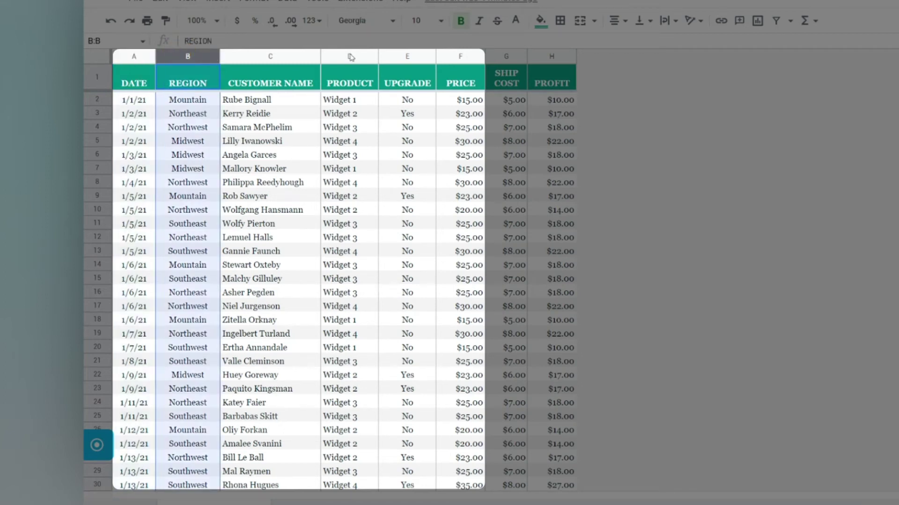
pyautogui.click(349, 57)
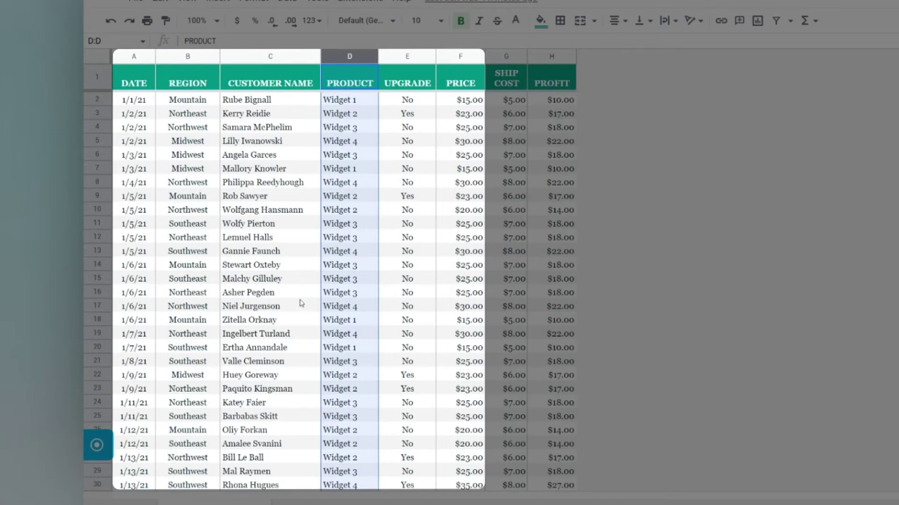
pyautogui.click(124, 83)
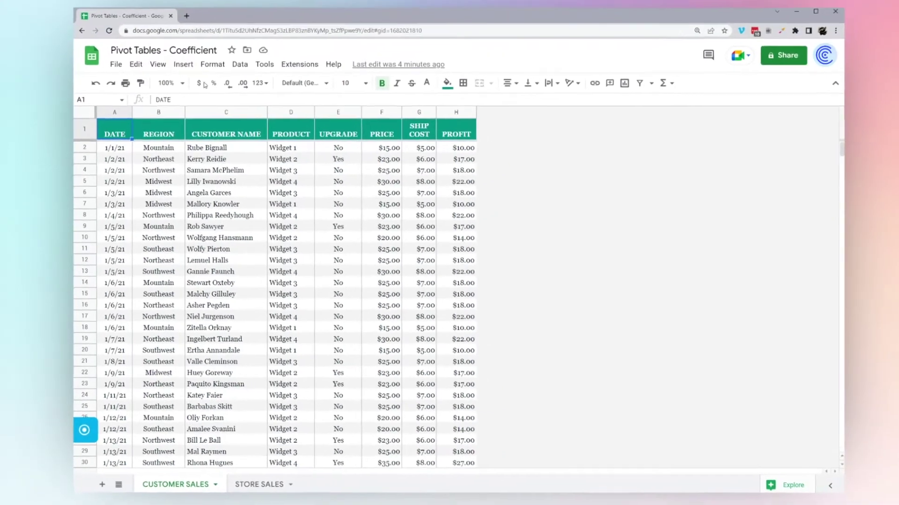
# Insert a pivot table from the CUSTOMER SALES data on a new sheet.
pyautogui.click(178, 71)
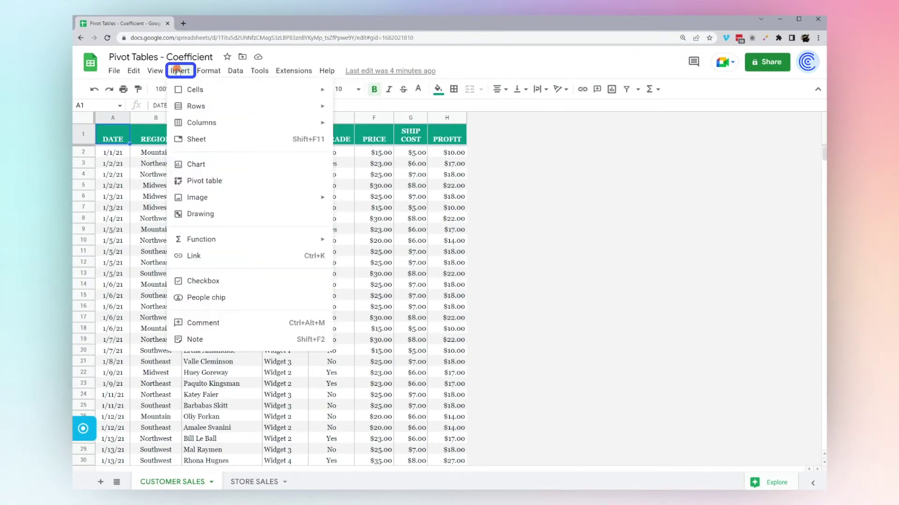
pyautogui.moveTo(174, 70)
pyautogui.click(200, 181)
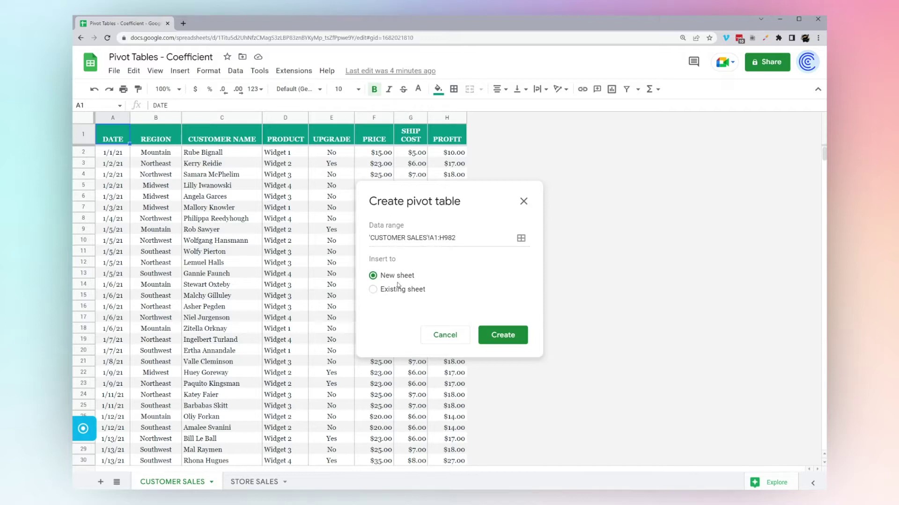
pyautogui.click(501, 335)
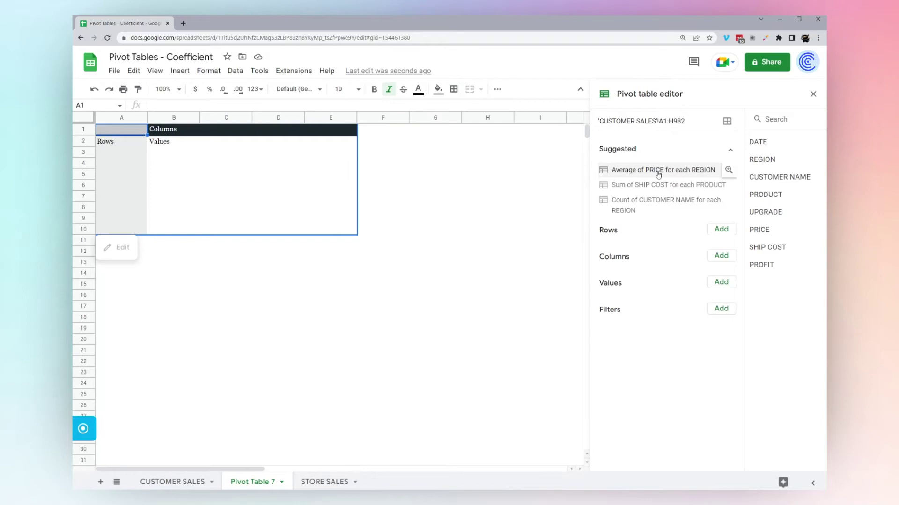
pyautogui.click(658, 171)
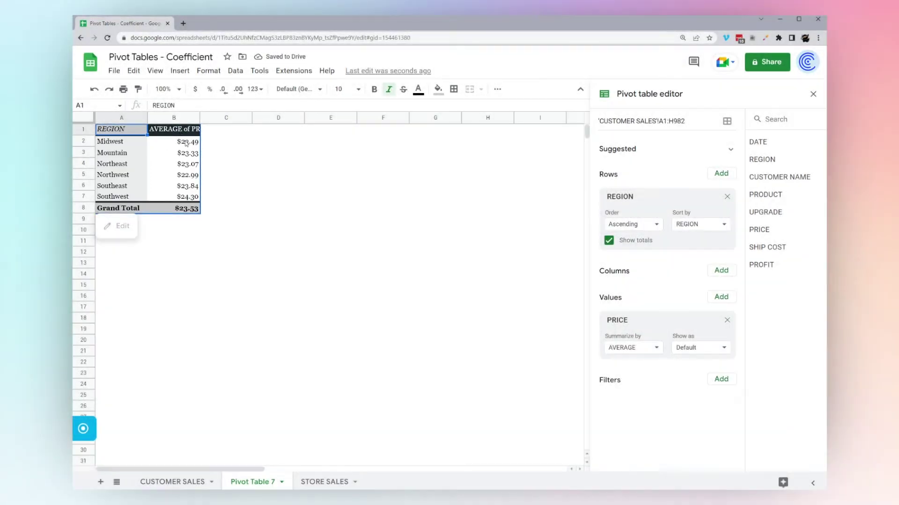
pyautogui.click(727, 197)
pyautogui.click(726, 250)
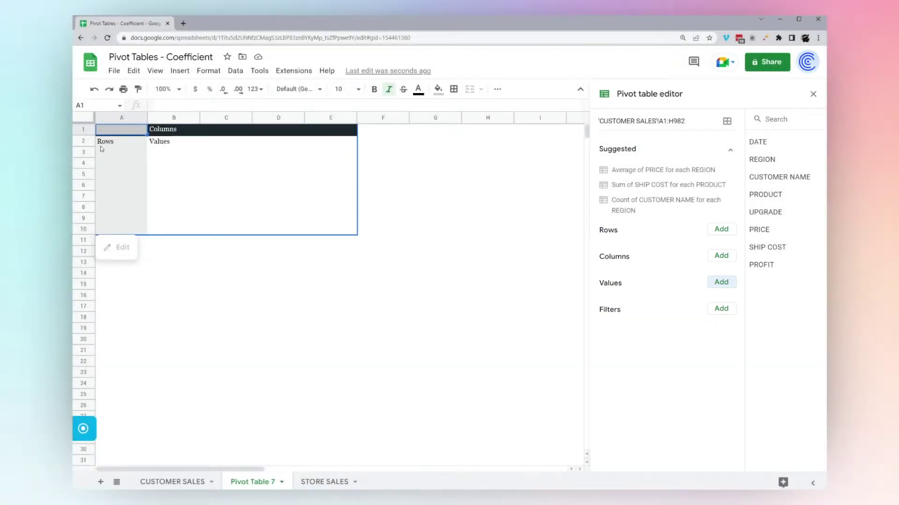
# Mark the pivot's row-label, column-heading and values areas on the sheet.
pyautogui.click(108, 141)
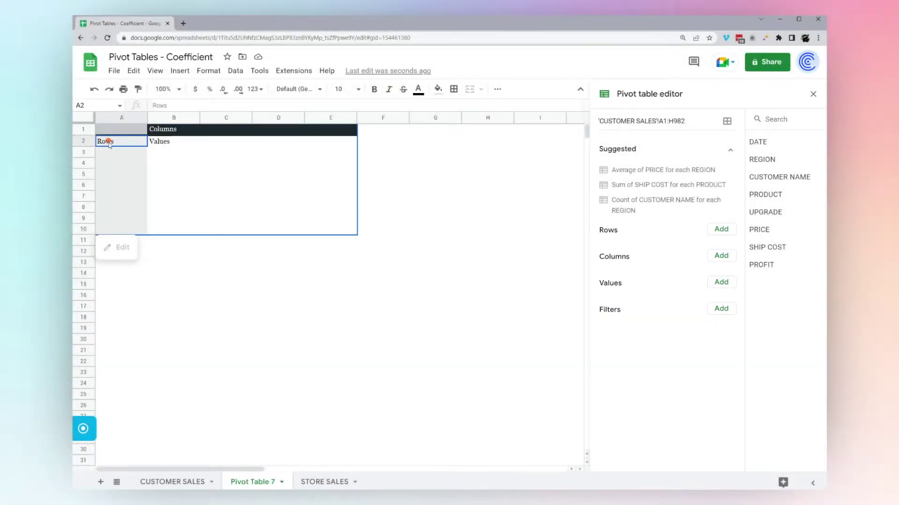
pyautogui.moveTo(108, 141); pyautogui.dragTo(121, 232)
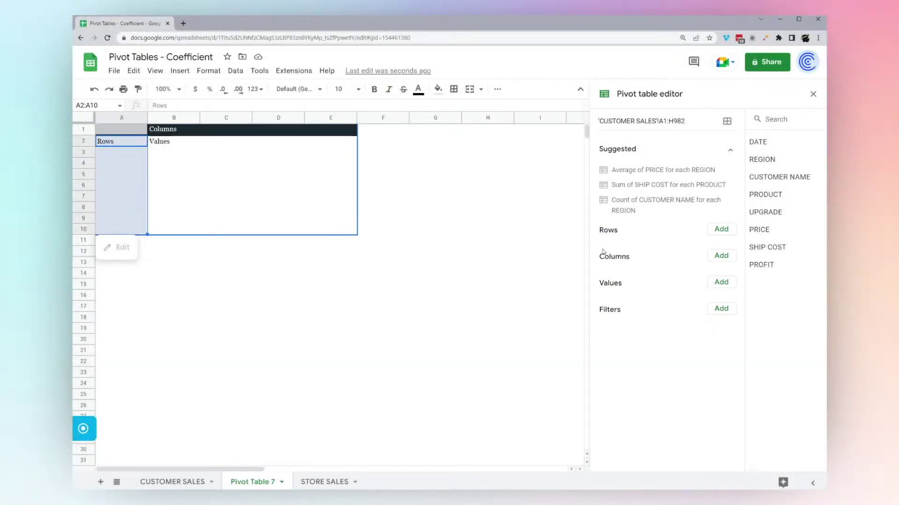
pyautogui.moveTo(164, 131); pyautogui.dragTo(346, 130)
pyautogui.moveTo(169, 147); pyautogui.dragTo(336, 232)
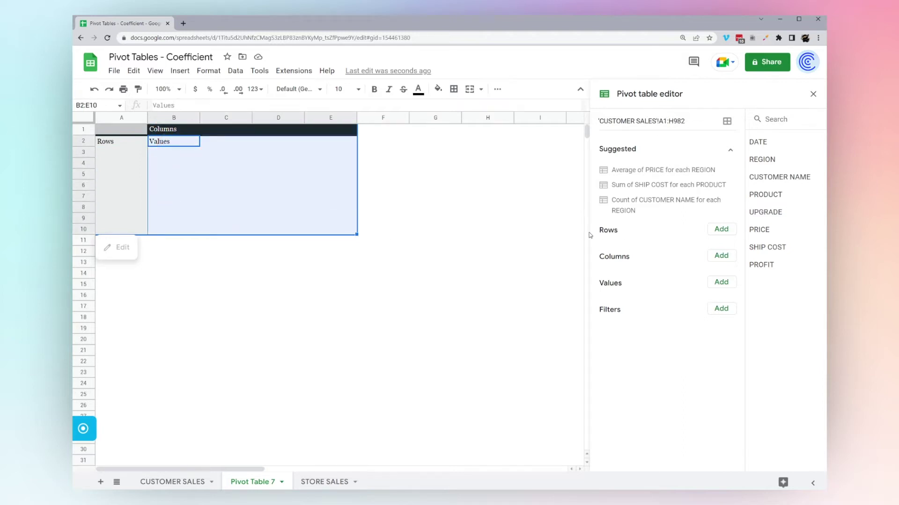
# Add DATE as a row field, sorted ascending, and select a date cell.
pyautogui.moveTo(761, 142); pyautogui.dragTo(621, 248)
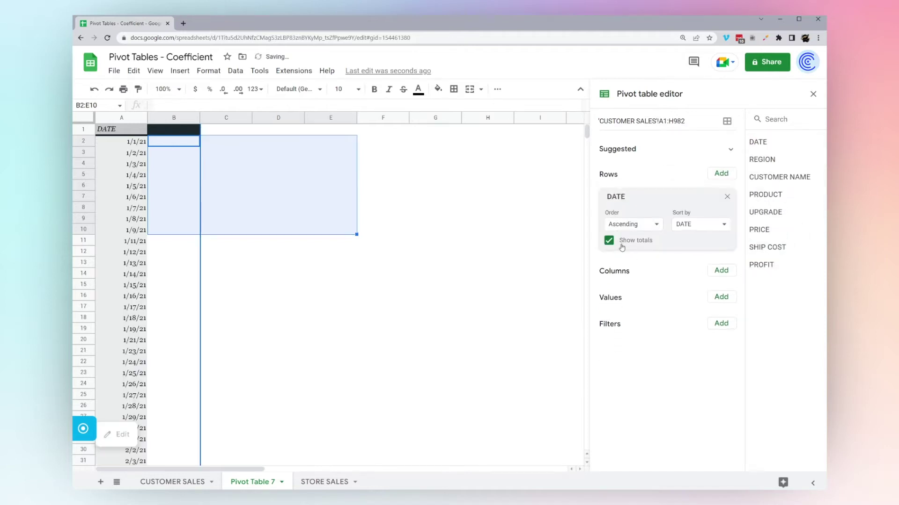
pyautogui.click(622, 229)
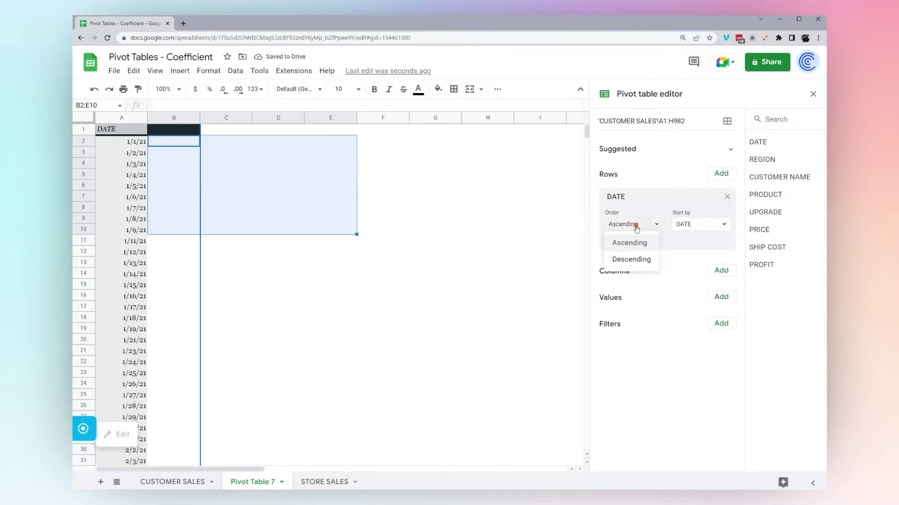
pyautogui.click(670, 205)
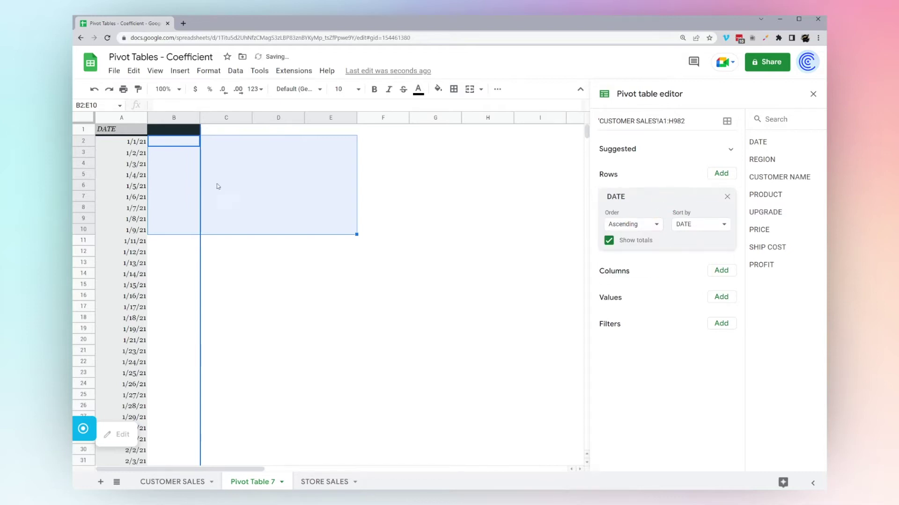
pyautogui.scroll(-15, 278, 261)
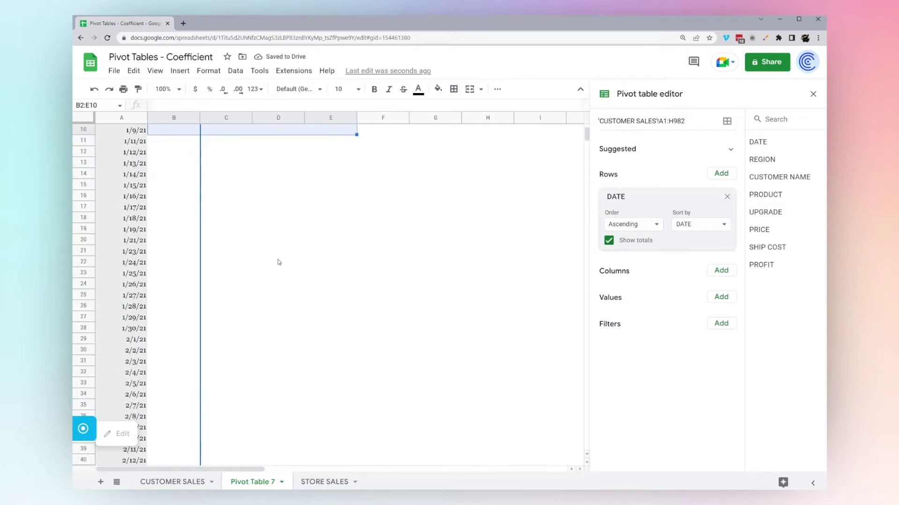
pyautogui.scroll(15, 279, 261)
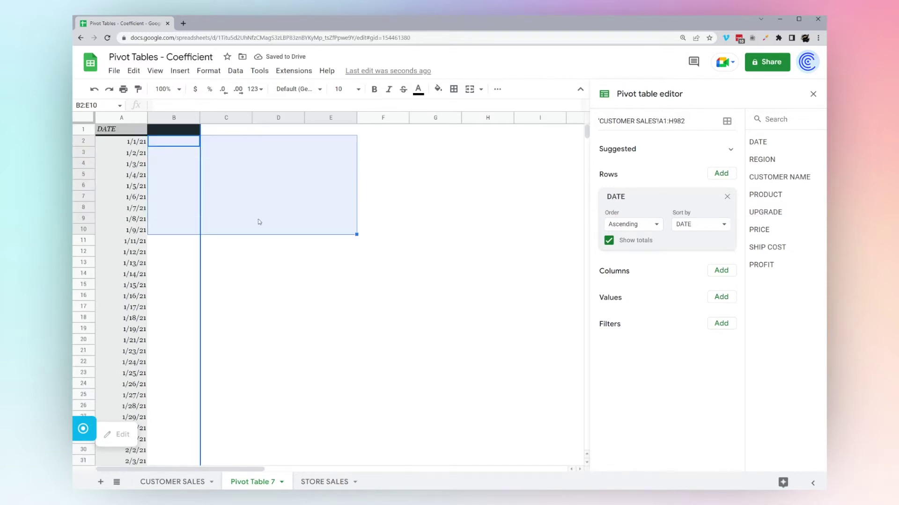
pyautogui.click(127, 180)
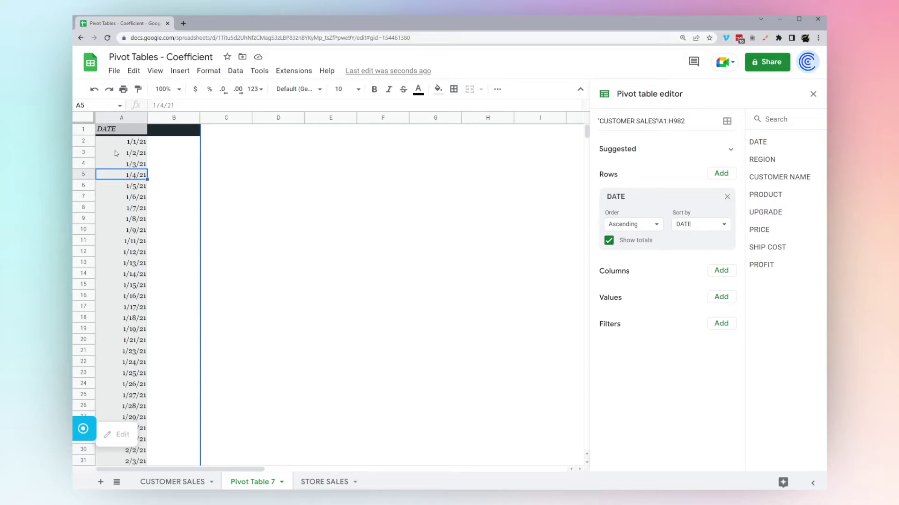
# Group the pivot's DATE rows by Month so they read Jan through Dec.
pyautogui.rightClick(120, 176)
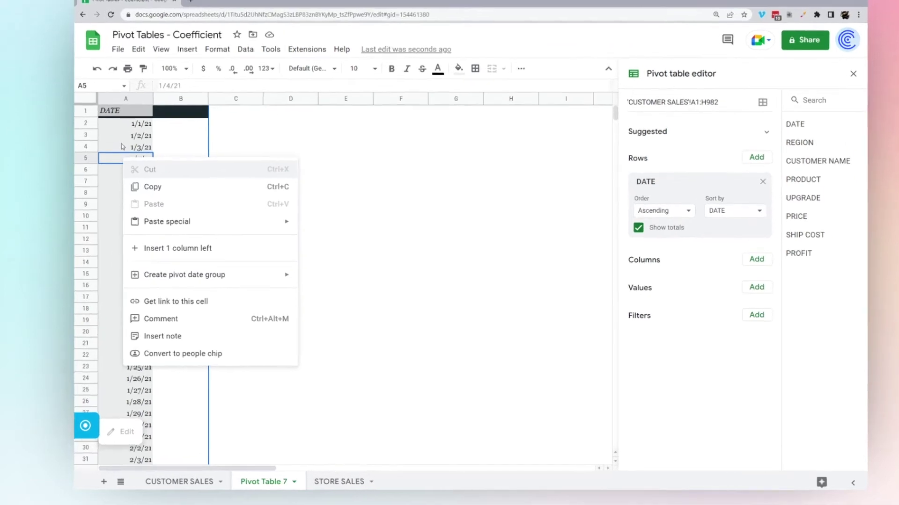
pyautogui.moveTo(243, 230)
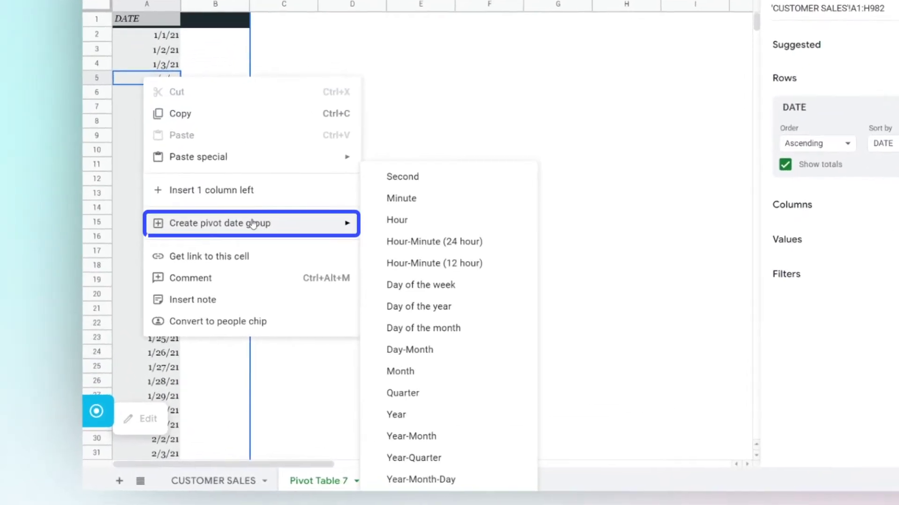
pyautogui.click(405, 374)
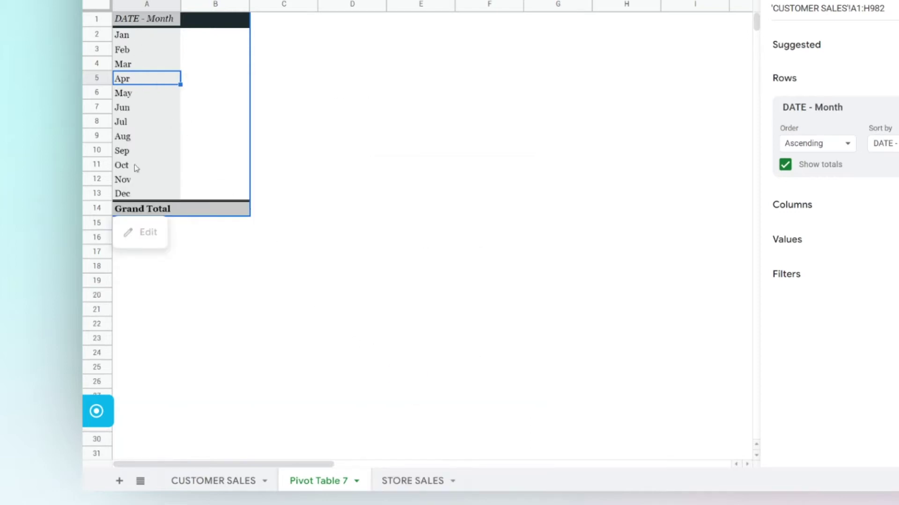
pyautogui.rightClick(131, 82)
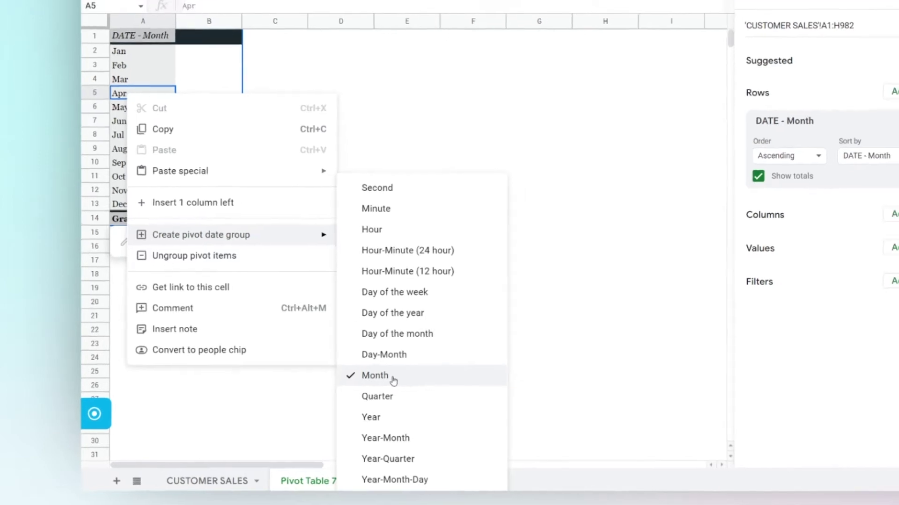
pyautogui.click(393, 377)
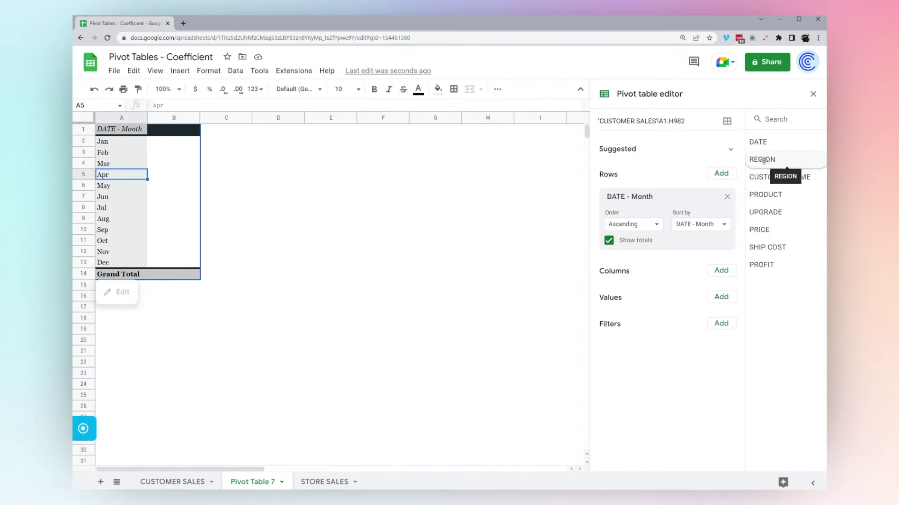
# Add REGION and then PRODUCT as row fields beneath DATE - Month.
pyautogui.moveTo(763, 160)
pyautogui.mouseDown()
pyautogui.moveTo(693, 194)
pyautogui.moveTo(619, 263)
pyautogui.mouseUp()
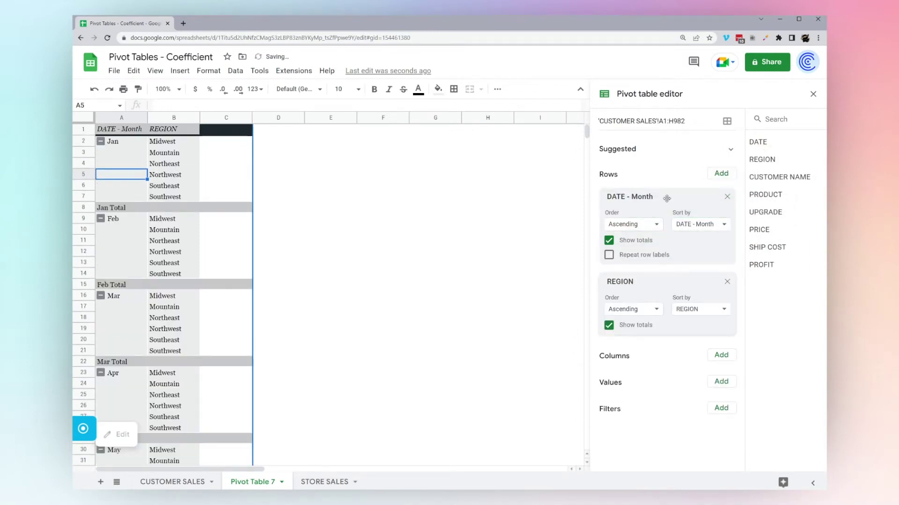
pyautogui.moveTo(763, 195); pyautogui.dragTo(623, 355)
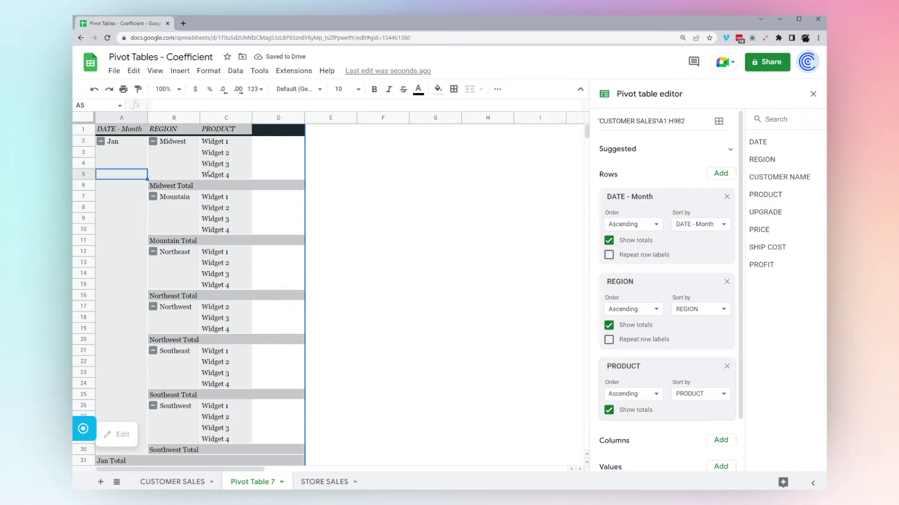
pyautogui.scroll(-1, 676, 356)
# Add PROFIT as a summed value alongside SUM of PRICE.
pyautogui.click(720, 412)
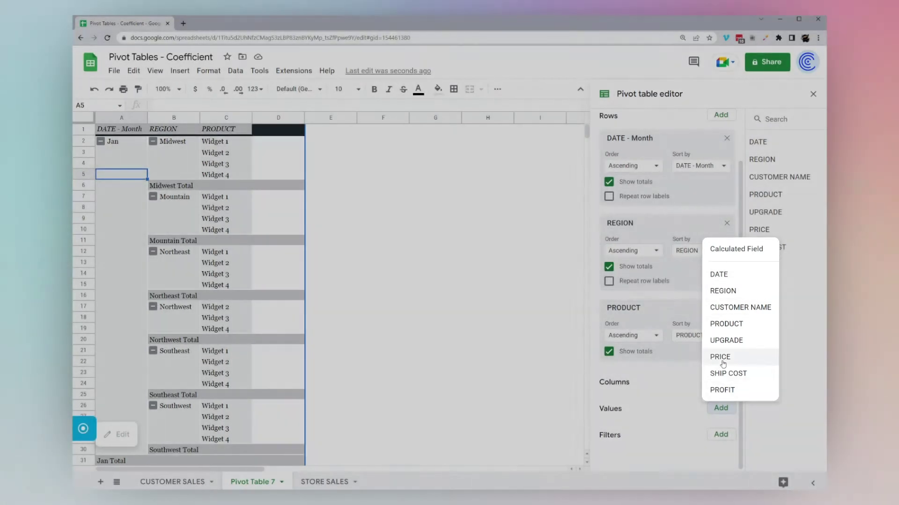
pyautogui.click(721, 357)
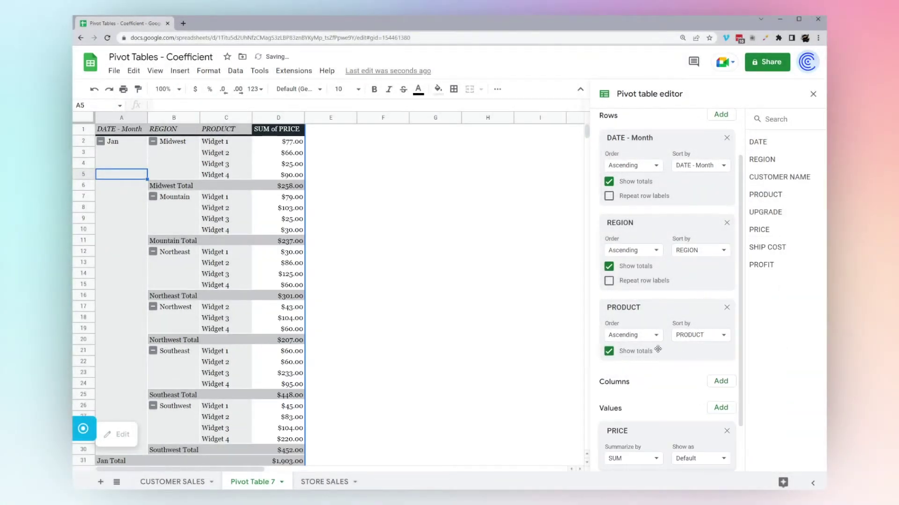
pyautogui.scroll(-2, 657, 349)
pyautogui.click(721, 352)
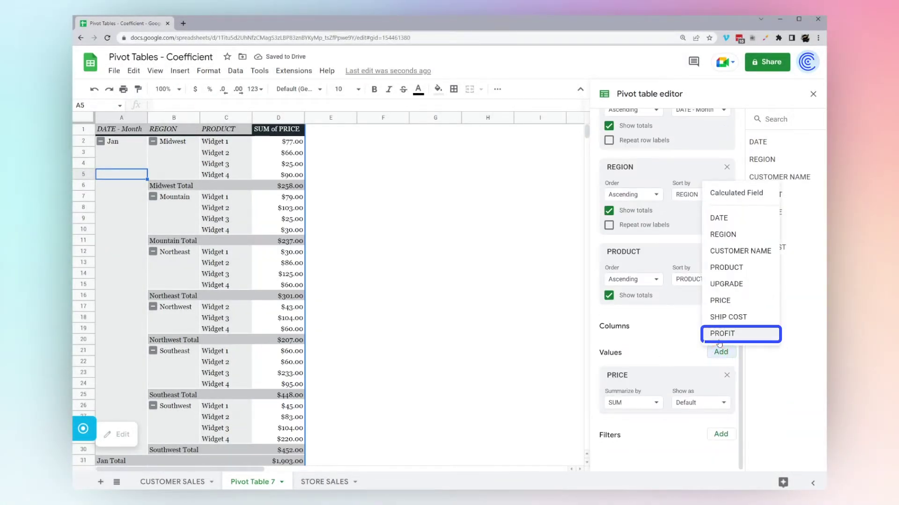
pyautogui.click(719, 340)
pyautogui.scroll(-2, 618, 328)
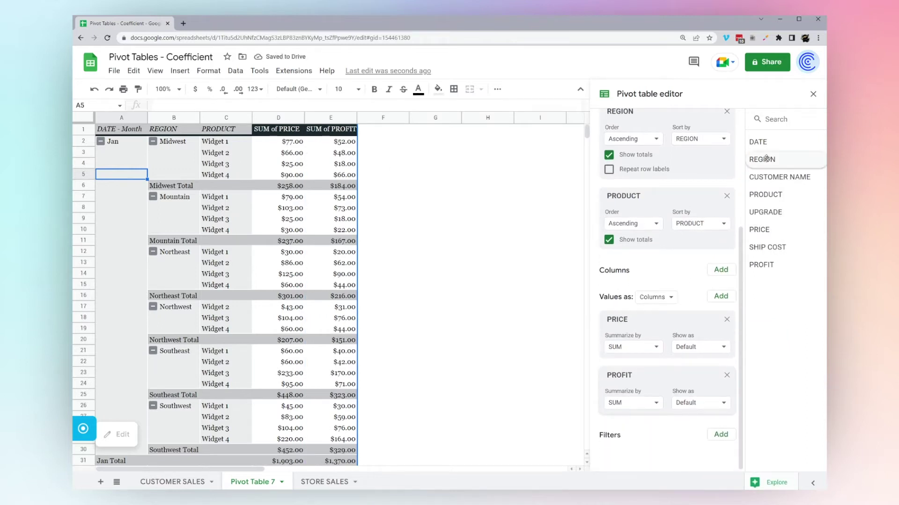
# Add a COUNTA of CUSTOMER NAME value and move it ahead of PRICE.
pyautogui.click(720, 302)
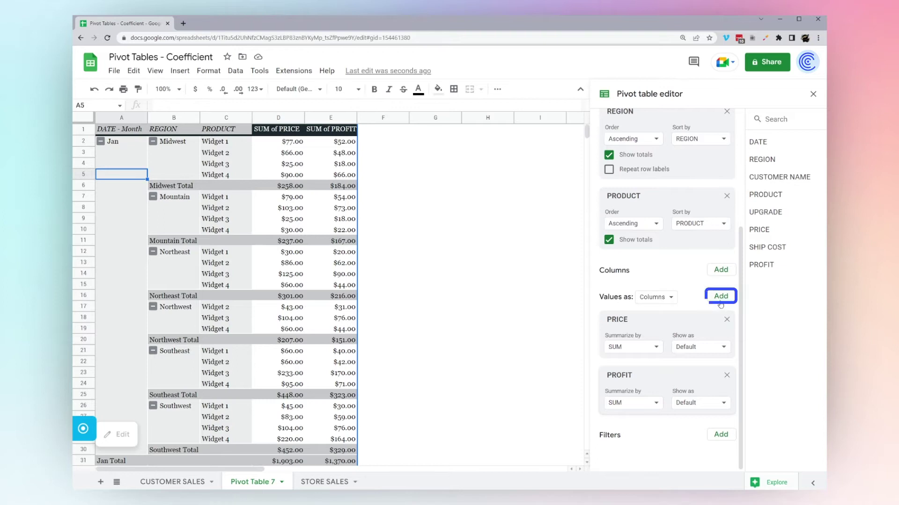
pyautogui.click(719, 298)
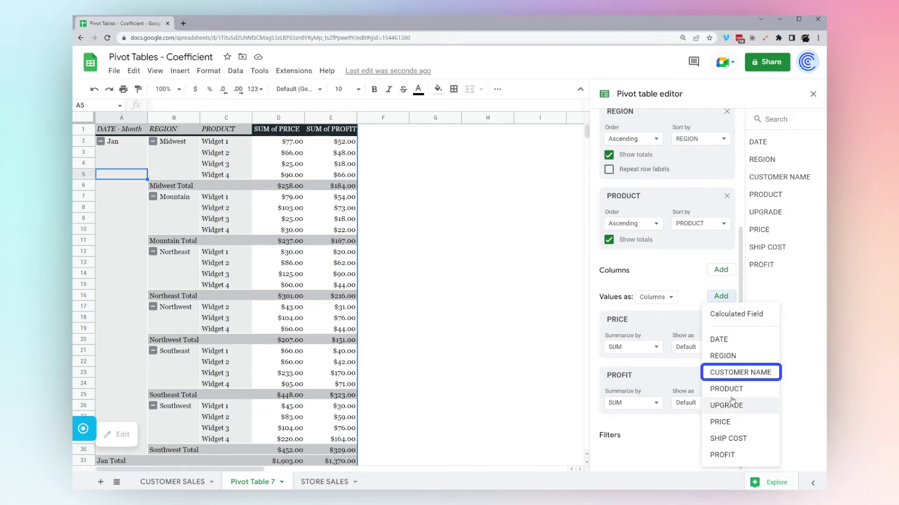
pyautogui.click(736, 373)
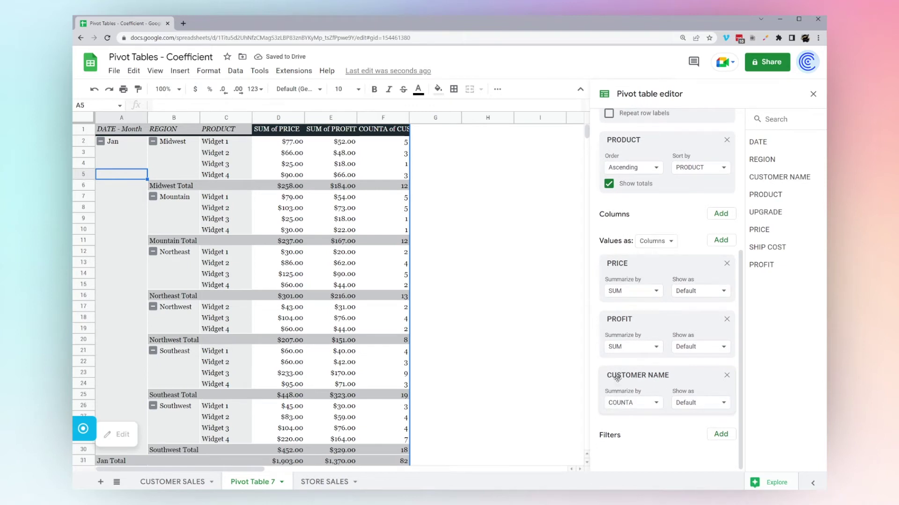
pyautogui.moveTo(617, 377); pyautogui.dragTo(678, 293)
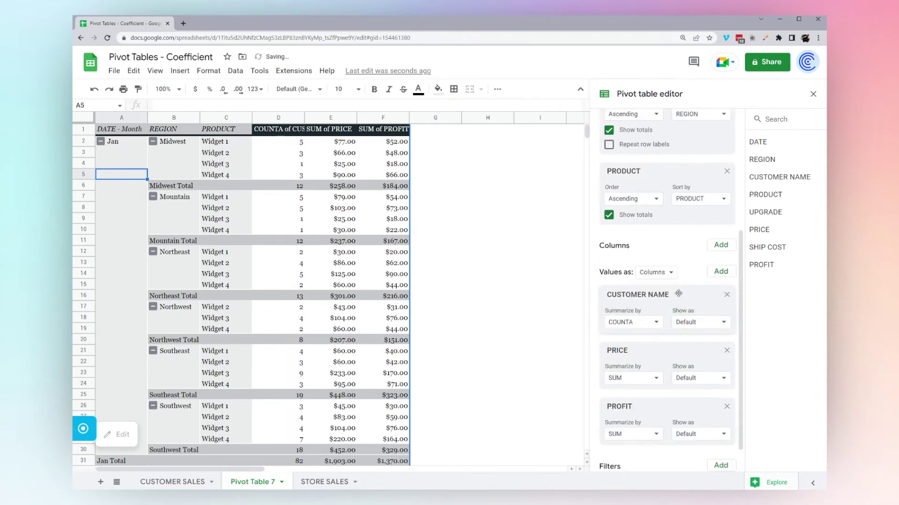
# Replace the customer count with PRICE summarized as COUNT in the first value column.
pyautogui.click(726, 294)
pyautogui.click(720, 296)
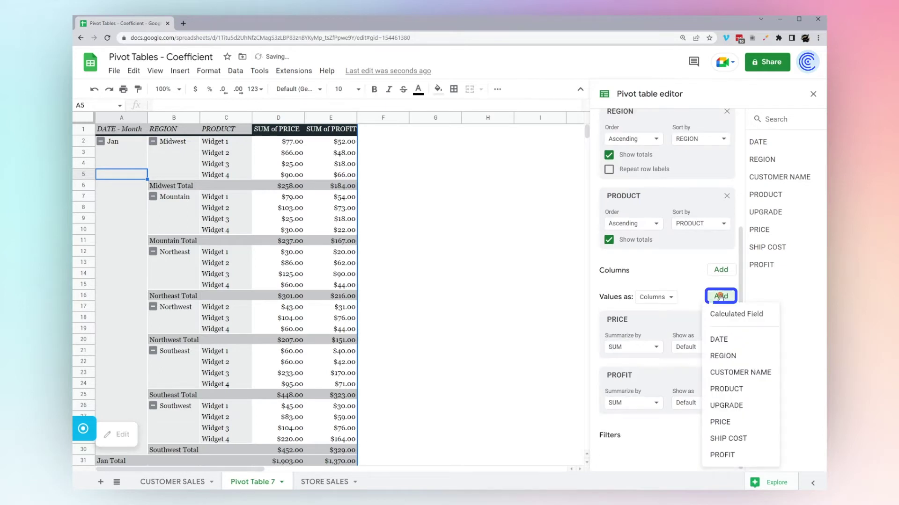
pyautogui.click(720, 422)
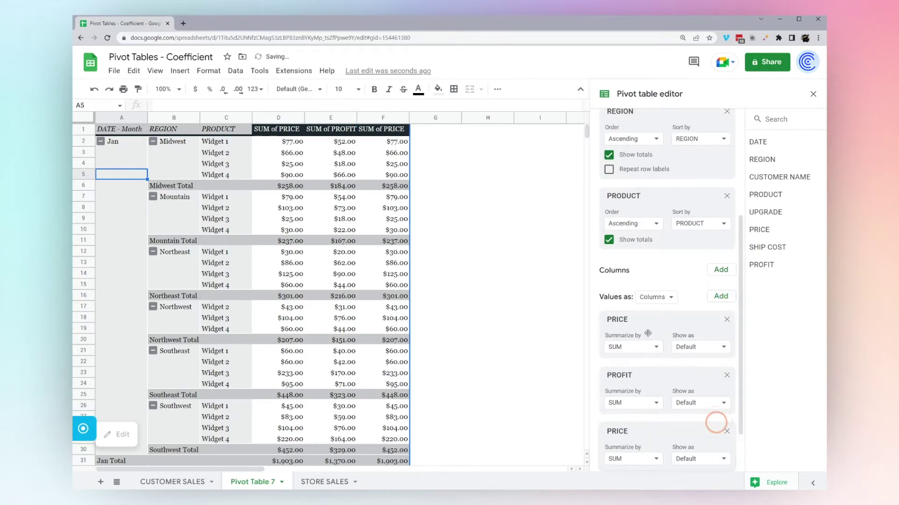
pyautogui.click(615, 404)
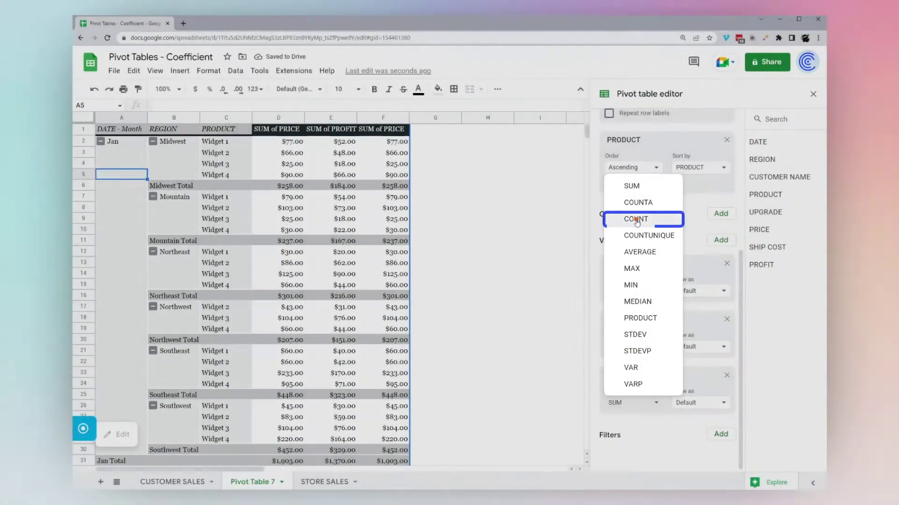
pyautogui.click(631, 223)
pyautogui.moveTo(616, 376); pyautogui.dragTo(609, 293)
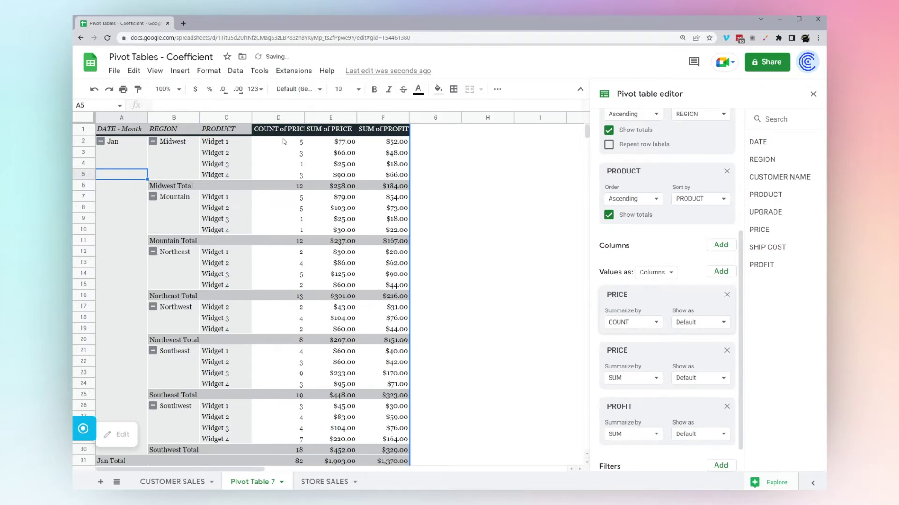
pyautogui.moveTo(617, 294); pyautogui.dragTo(643, 358)
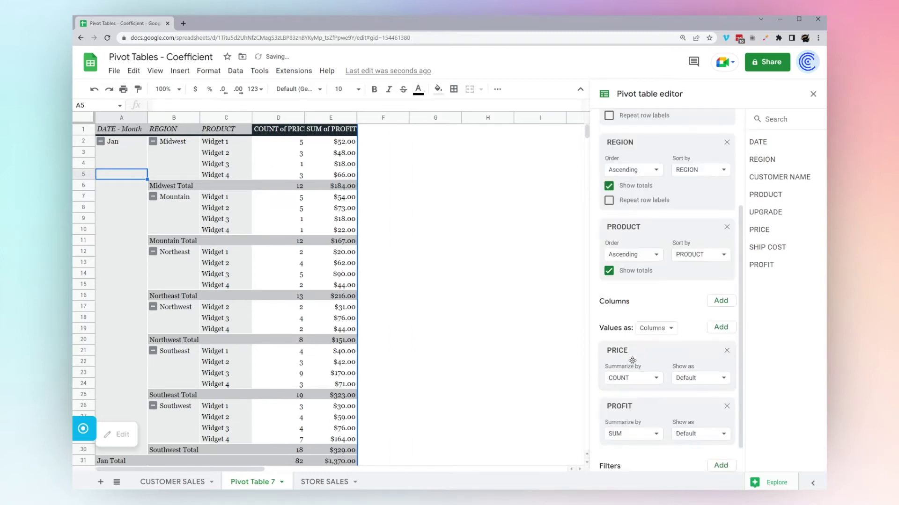
pyautogui.moveTo(632, 322); pyautogui.dragTo(644, 367)
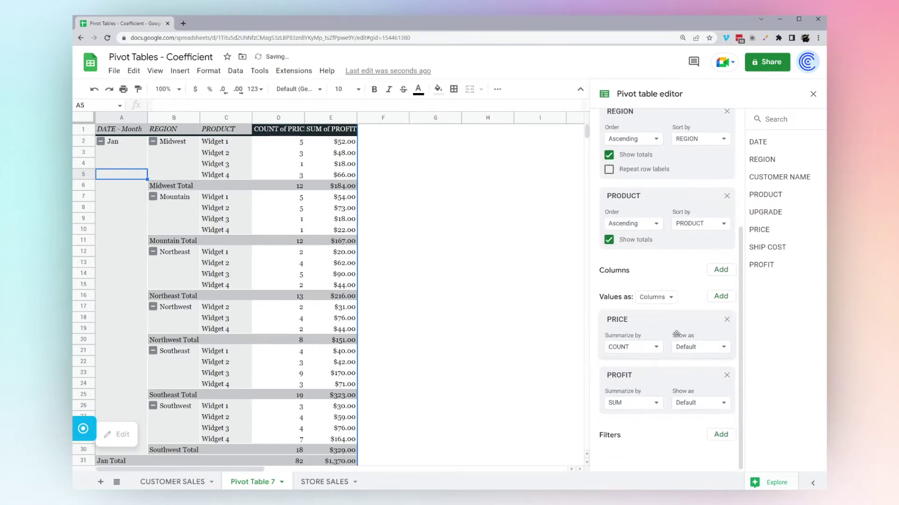
# Add PRICE again as SUM, placed before SUM of PROFIT.
pyautogui.click(721, 296)
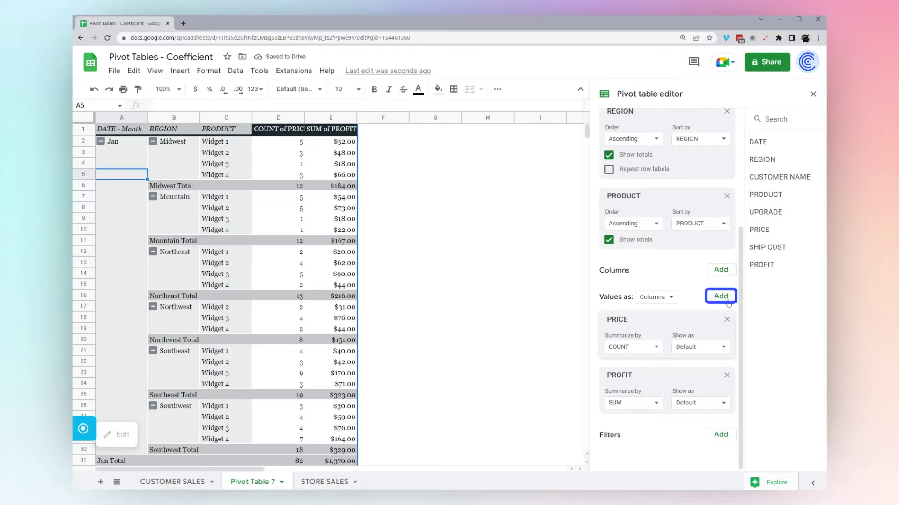
pyautogui.click(732, 422)
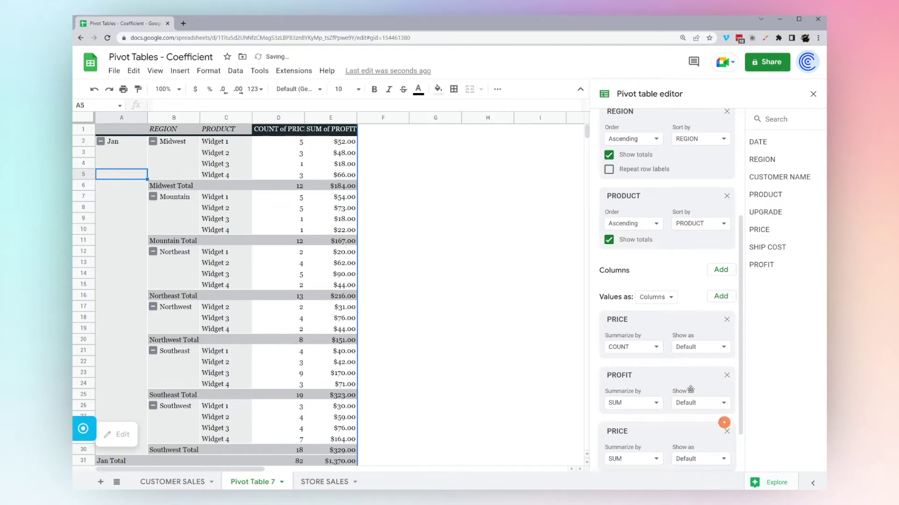
pyautogui.moveTo(635, 430); pyautogui.dragTo(631, 386)
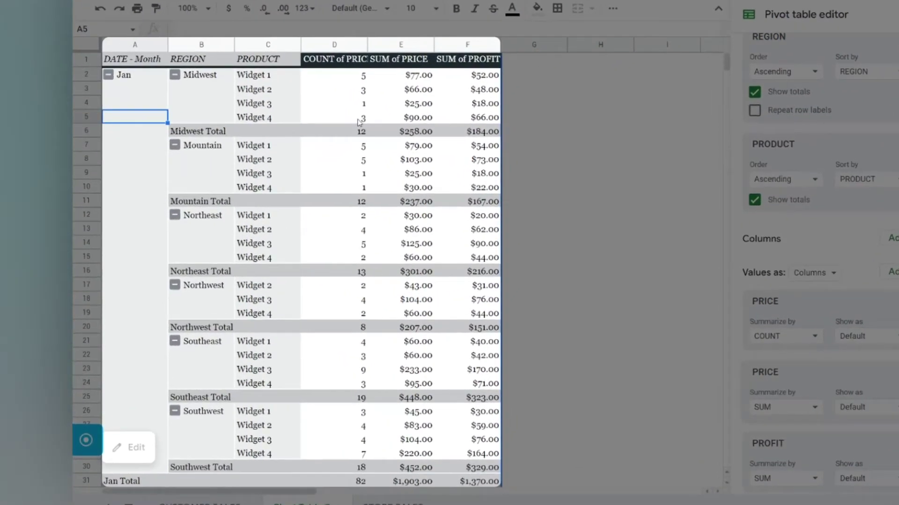
pyautogui.scroll(-5, 360, 122)
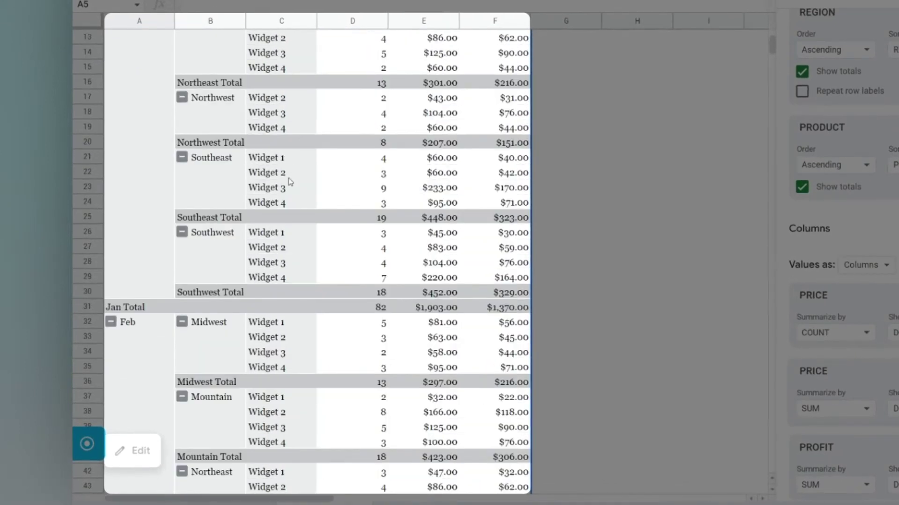
pyautogui.scroll(5, 289, 180)
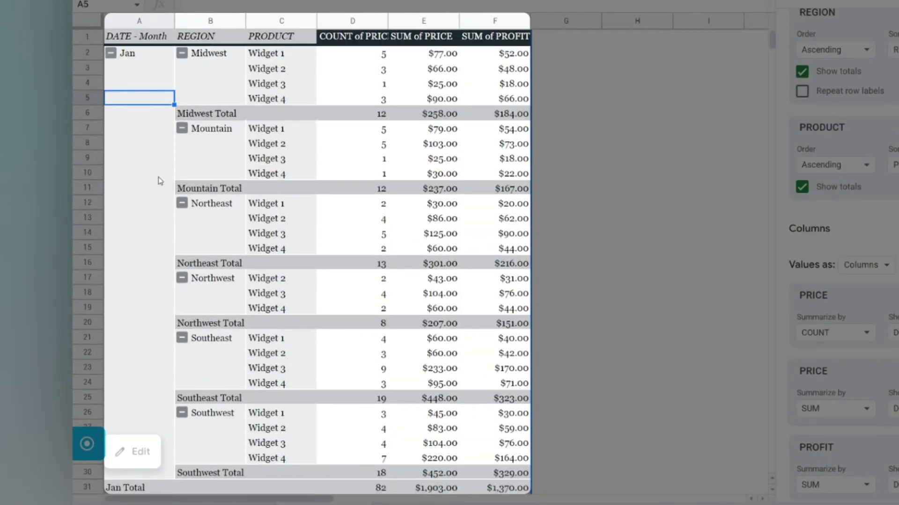
# Collapse Jan's Midwest, Mountain, Northeast, Northwest, Southeast and Southwest groups to total rows.
pyautogui.click(182, 54)
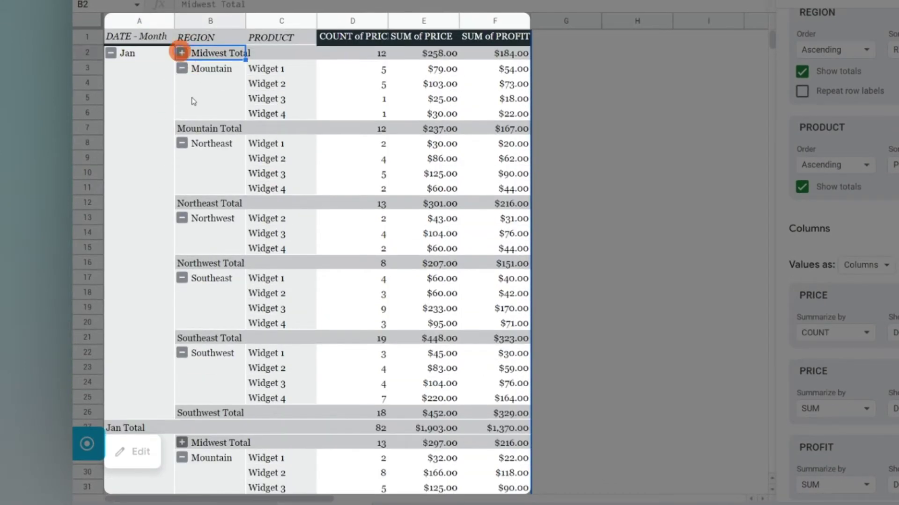
pyautogui.click(182, 68)
pyautogui.click(181, 84)
pyautogui.click(182, 98)
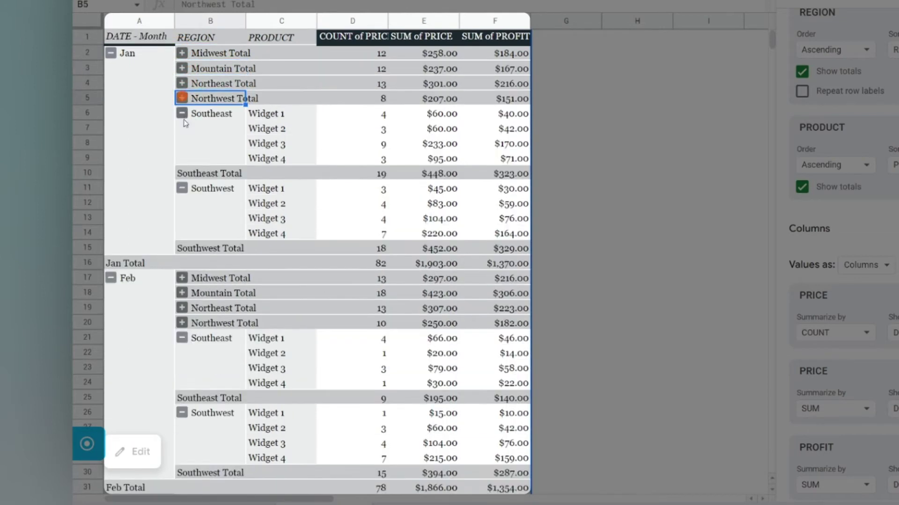
pyautogui.click(182, 113)
pyautogui.click(182, 129)
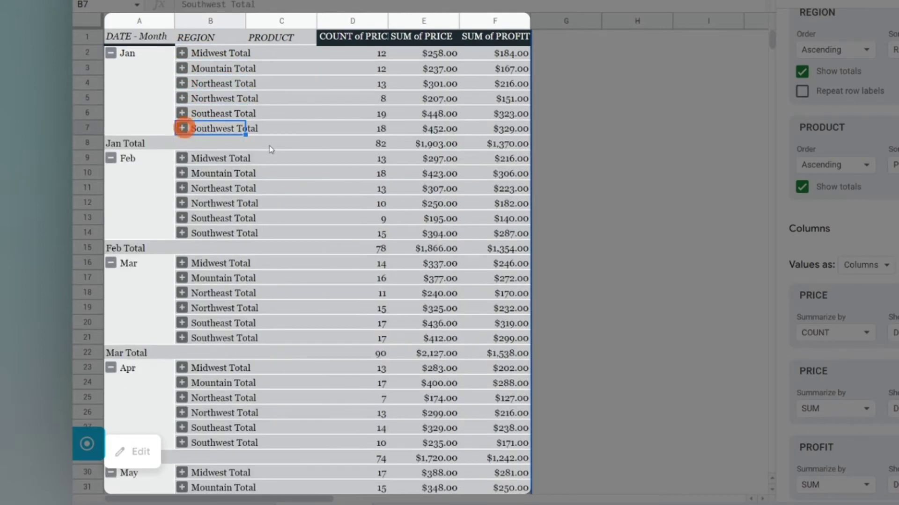
# Select the Jan month label and each region's Total row in turn.
pyautogui.click(127, 53)
pyautogui.click(202, 53)
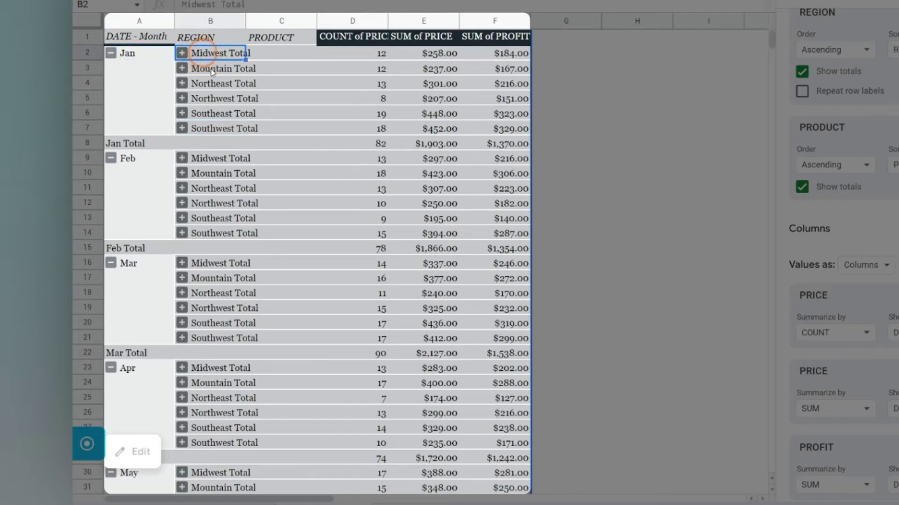
pyautogui.click(212, 68)
pyautogui.click(214, 83)
pyautogui.click(216, 98)
pyautogui.click(216, 115)
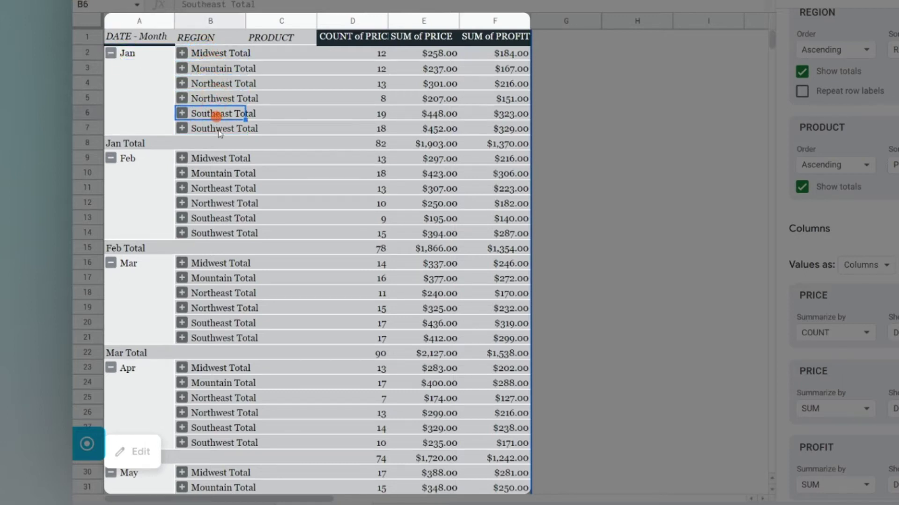
pyautogui.click(220, 128)
pyautogui.moveTo(224, 52); pyautogui.dragTo(515, 129)
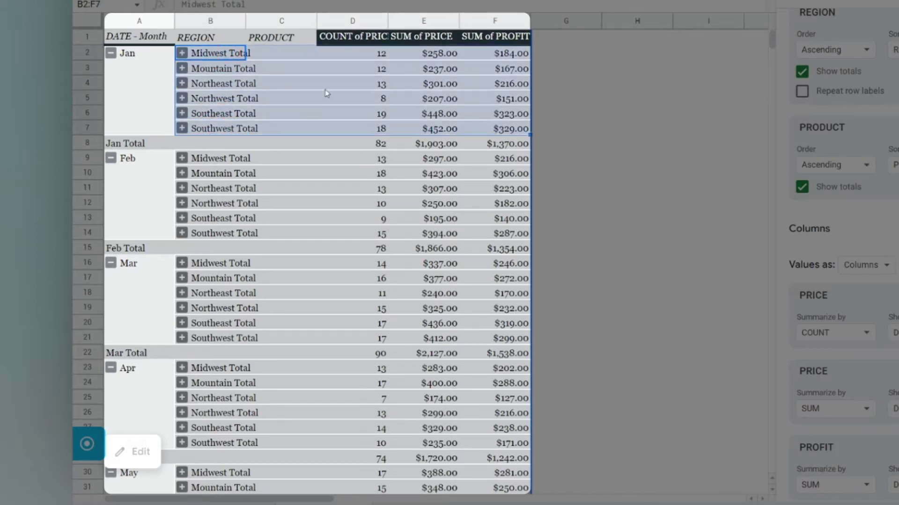
# Expand Midwest and Mountain back into their Widget rows.
pyautogui.click(182, 54)
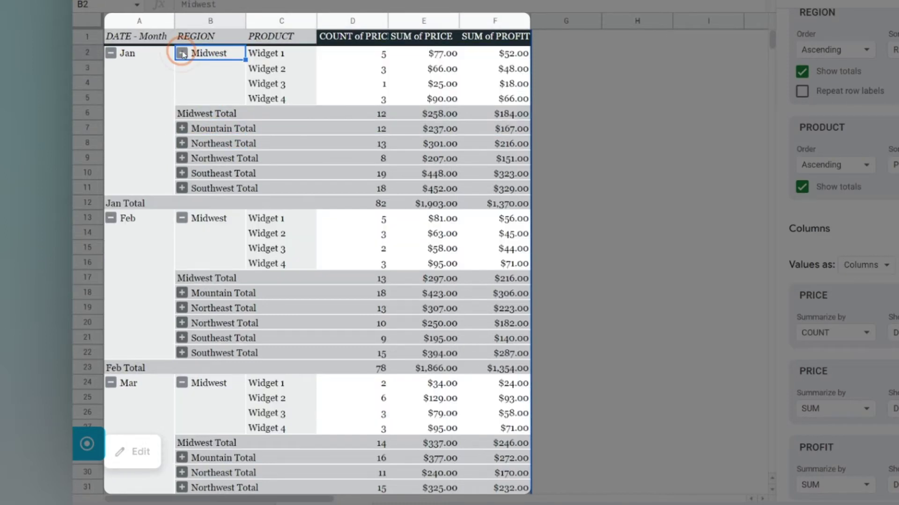
pyautogui.click(182, 128)
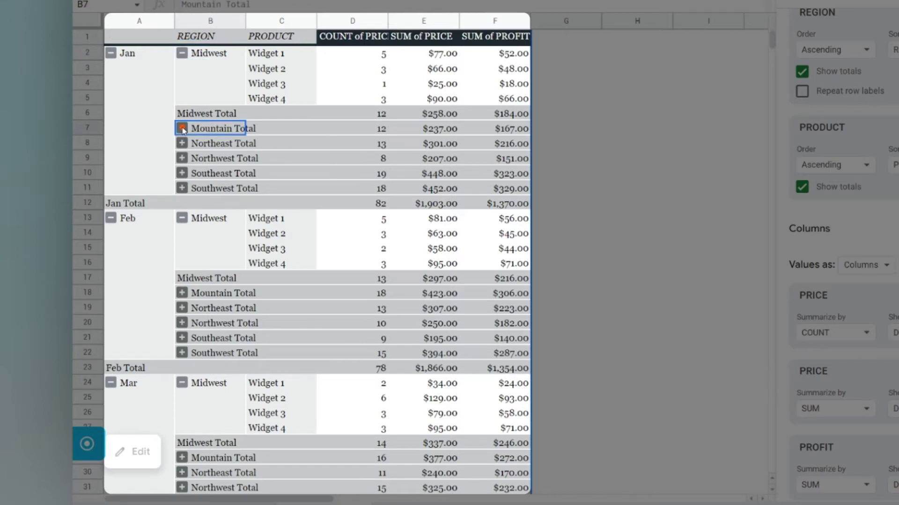
pyautogui.moveTo(269, 128); pyautogui.dragTo(276, 180)
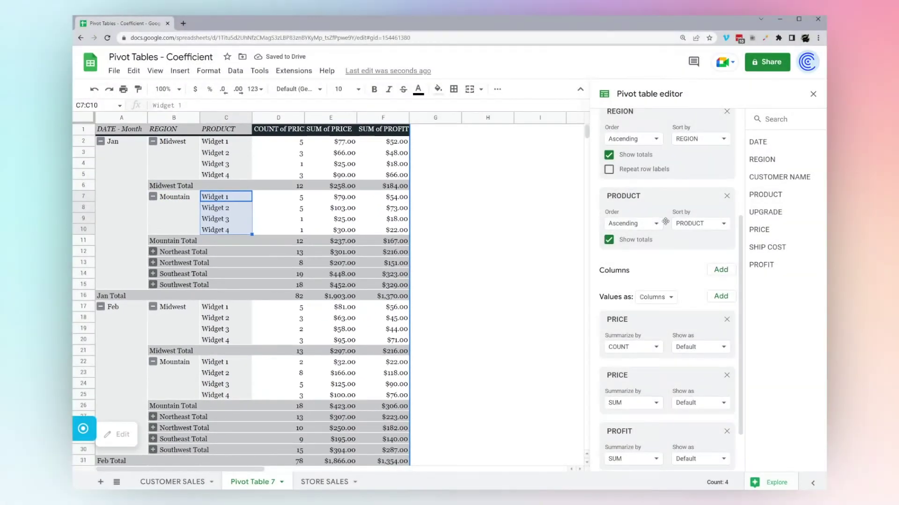
# Re-add PRODUCT and drop REGION from Rows so each month lists Widgets 1–4.
pyautogui.click(726, 196)
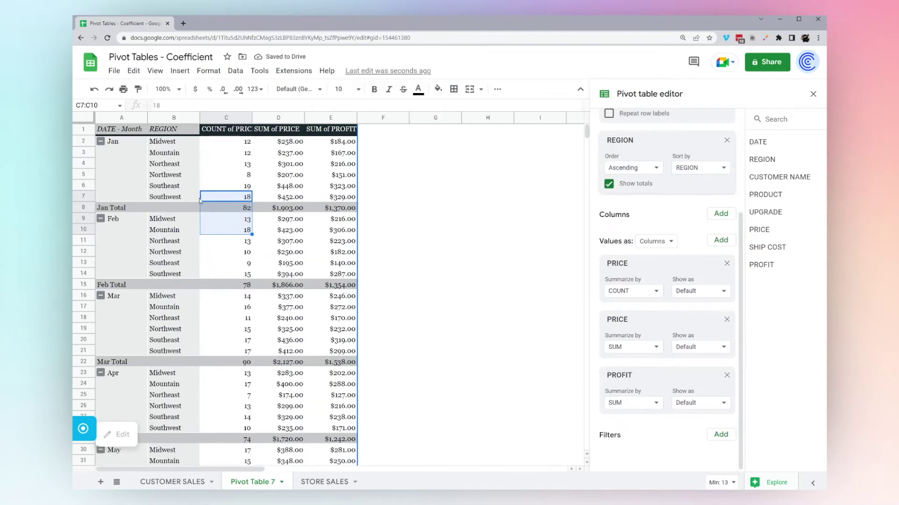
pyautogui.scroll(1, 683, 208)
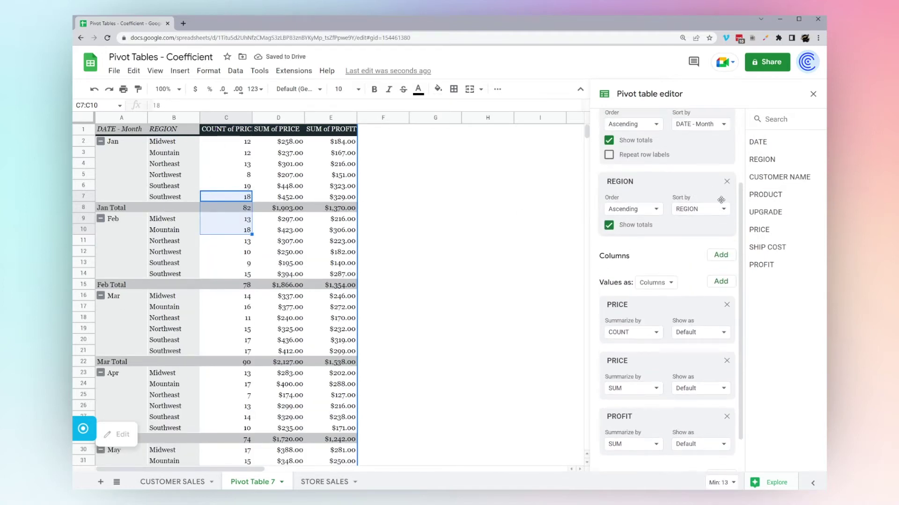
pyautogui.moveTo(761, 195); pyautogui.dragTo(647, 174)
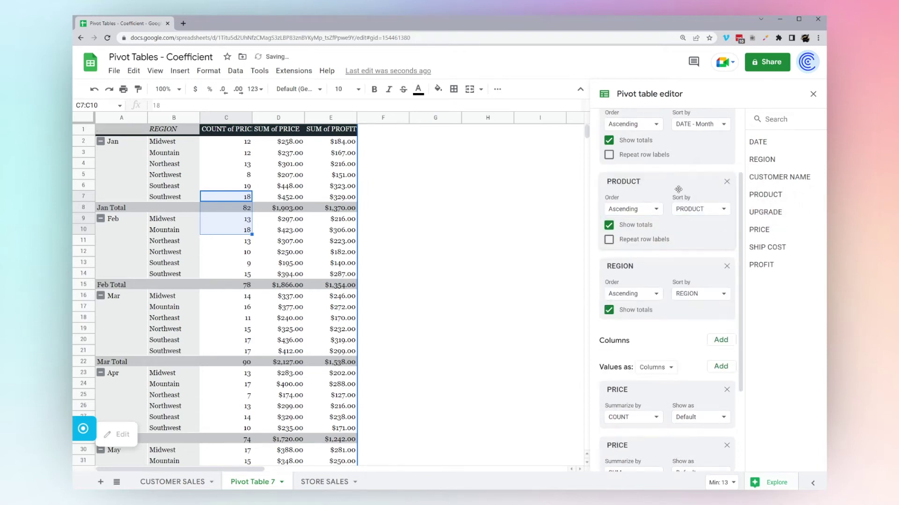
pyautogui.click(727, 267)
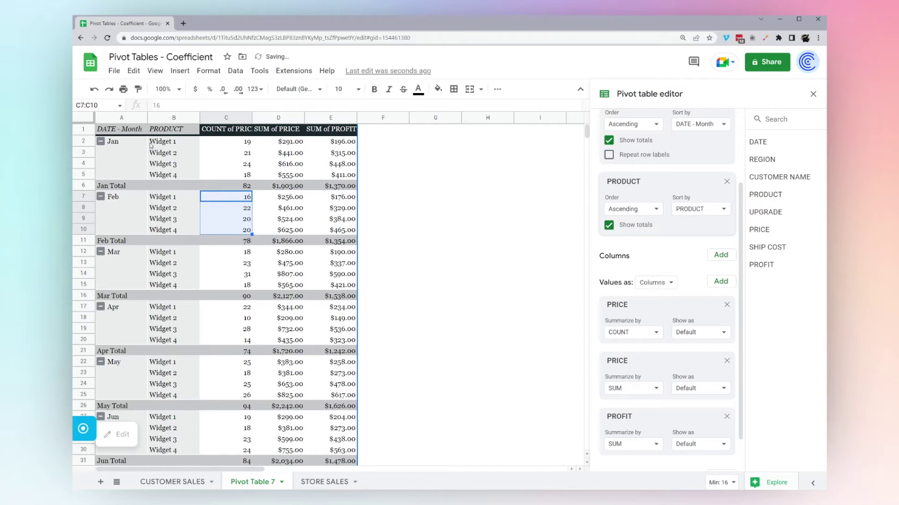
pyautogui.moveTo(150, 145); pyautogui.dragTo(177, 184)
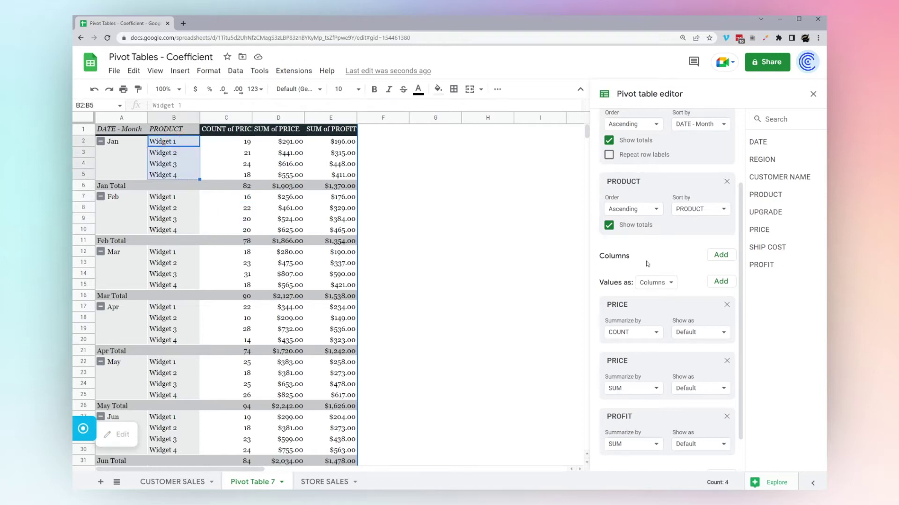
pyautogui.scroll(-1, 647, 263)
pyautogui.scroll(3, 664, 257)
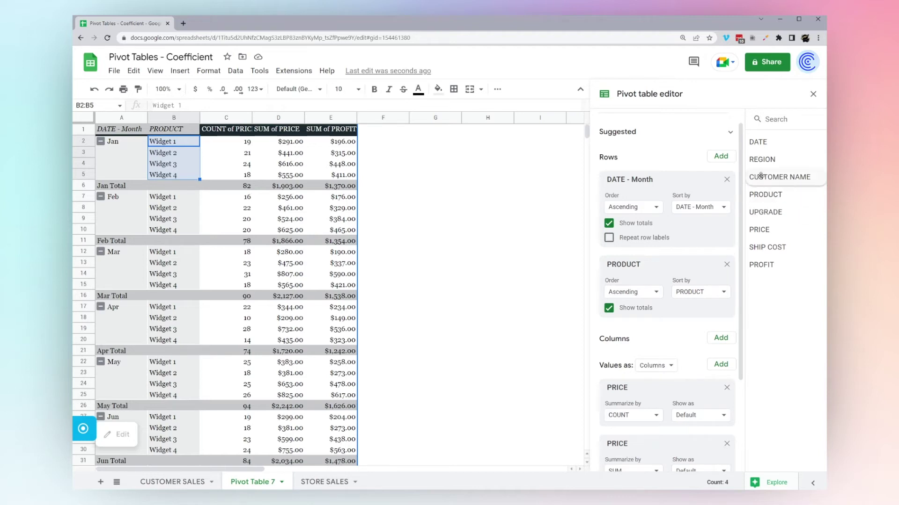
pyautogui.moveTo(769, 162); pyautogui.dragTo(632, 358)
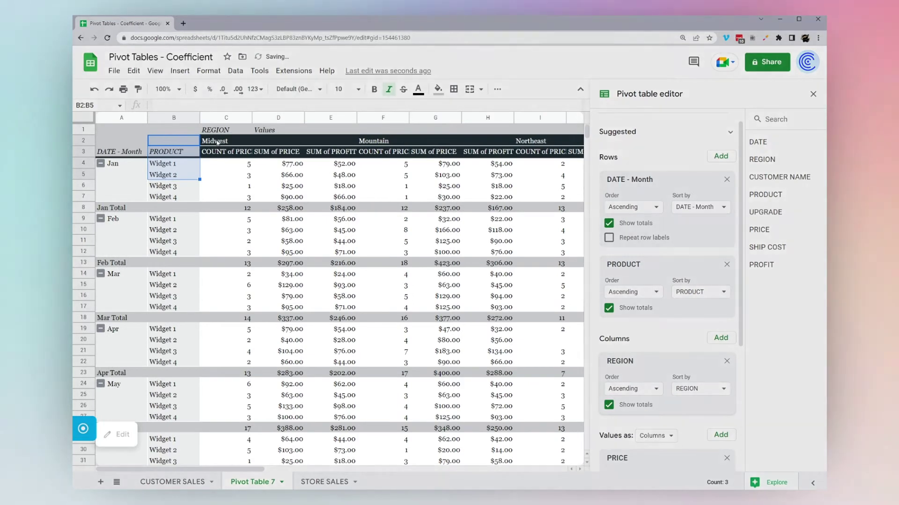
pyautogui.click(215, 141)
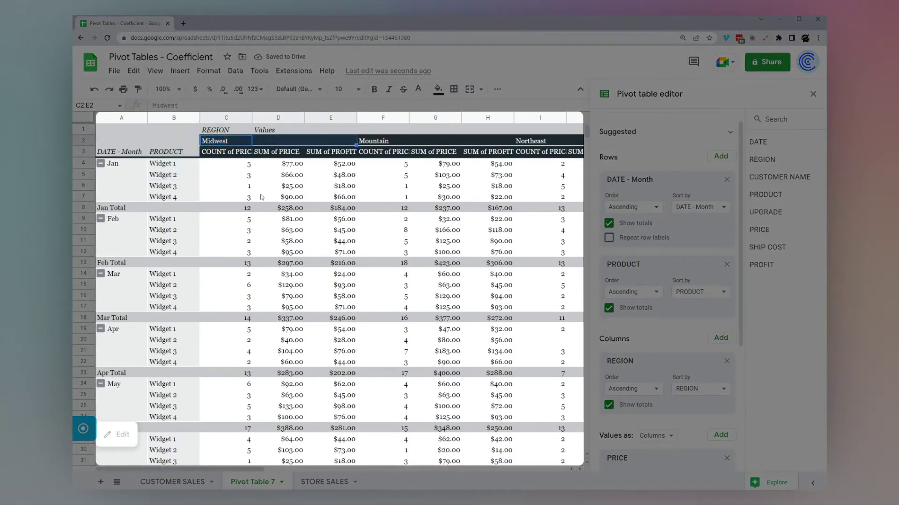
pyautogui.click(240, 166)
pyautogui.click(279, 165)
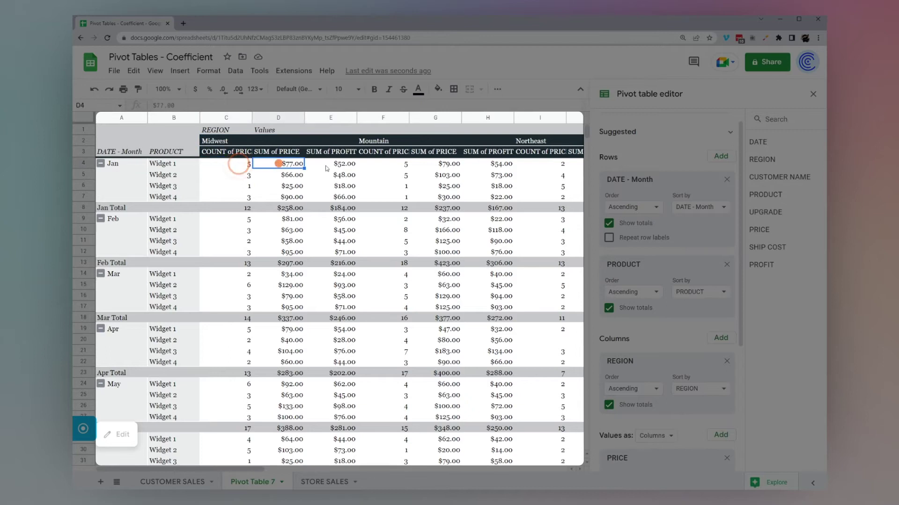
pyautogui.click(333, 164)
pyautogui.click(288, 166)
pyautogui.click(316, 162)
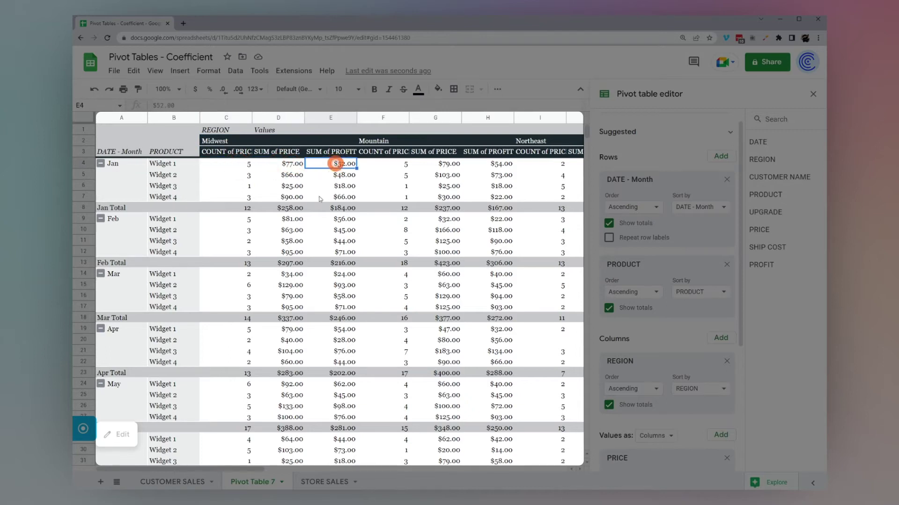
pyautogui.click(380, 140)
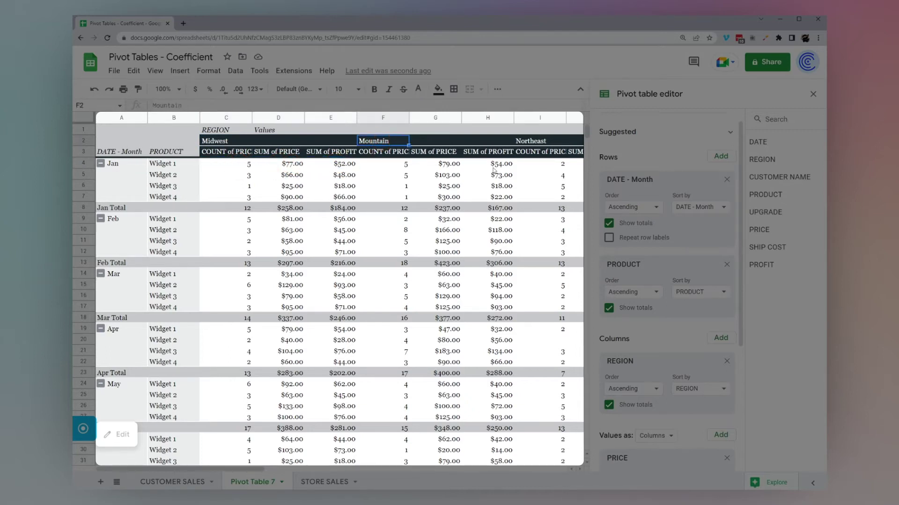
# Rename the value headers from C3 to '# of Sales', 'Total Sales' and 'Total Profit'.
pyautogui.click(216, 154)
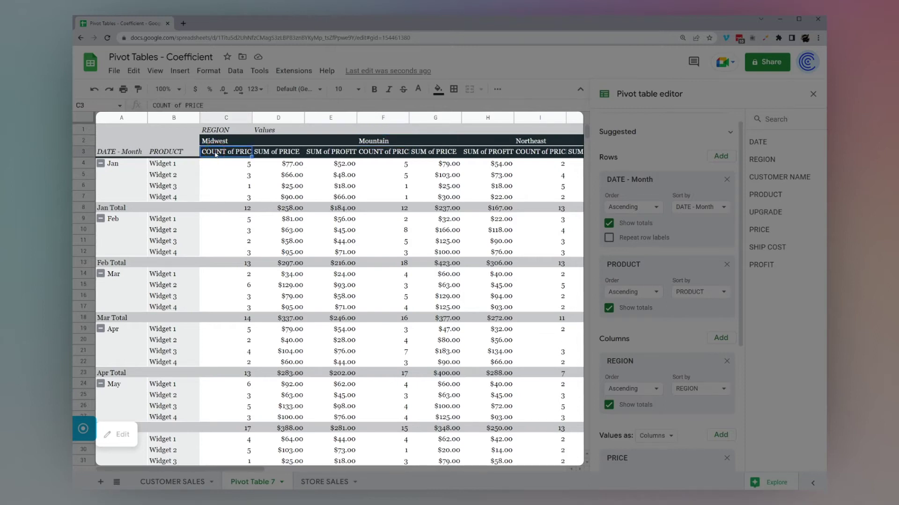
pyautogui.click(216, 141)
pyautogui.click(231, 154)
pyautogui.write('#')
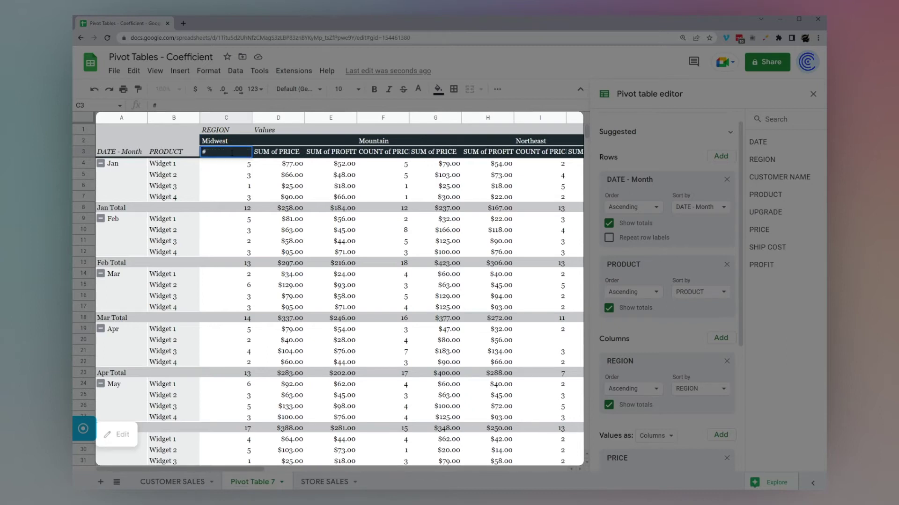
pyautogui.write(' of Sales')
pyautogui.press('Tab')
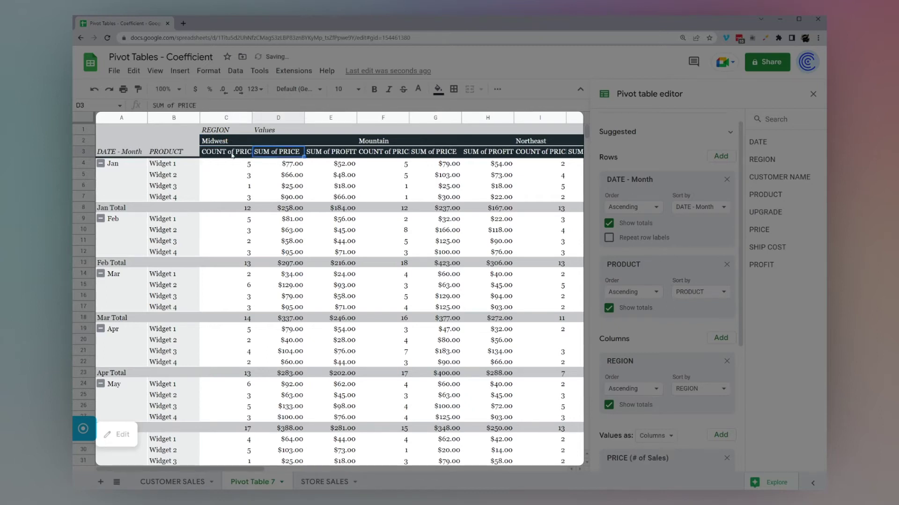
pyautogui.write('Total Sales')
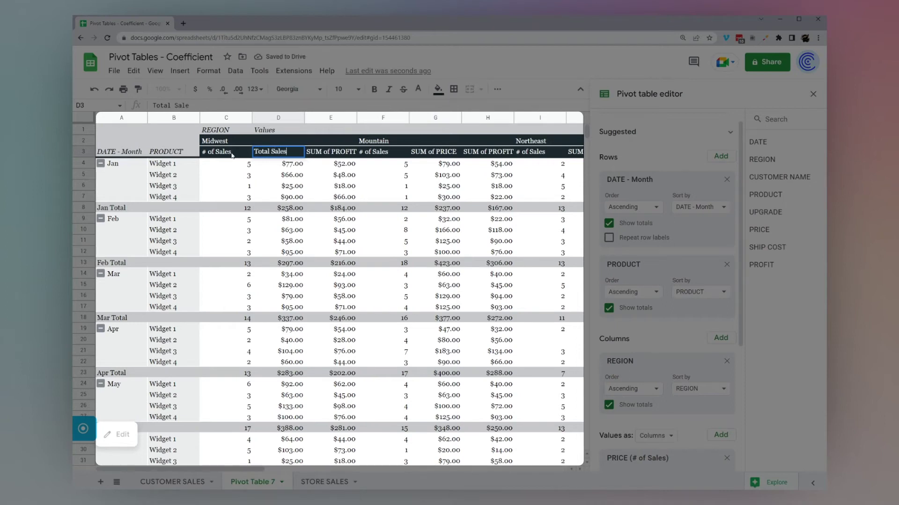
pyautogui.press('Tab')
pyautogui.write('T')
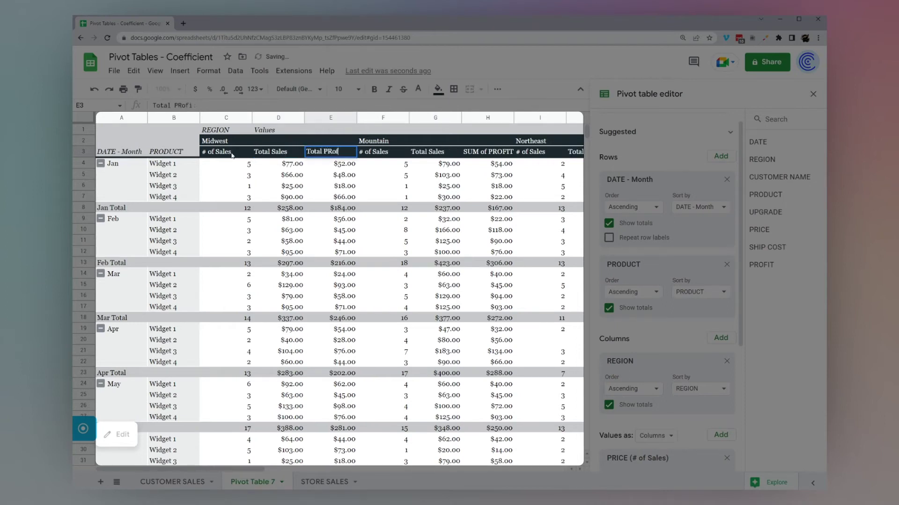
pyautogui.press('Return')
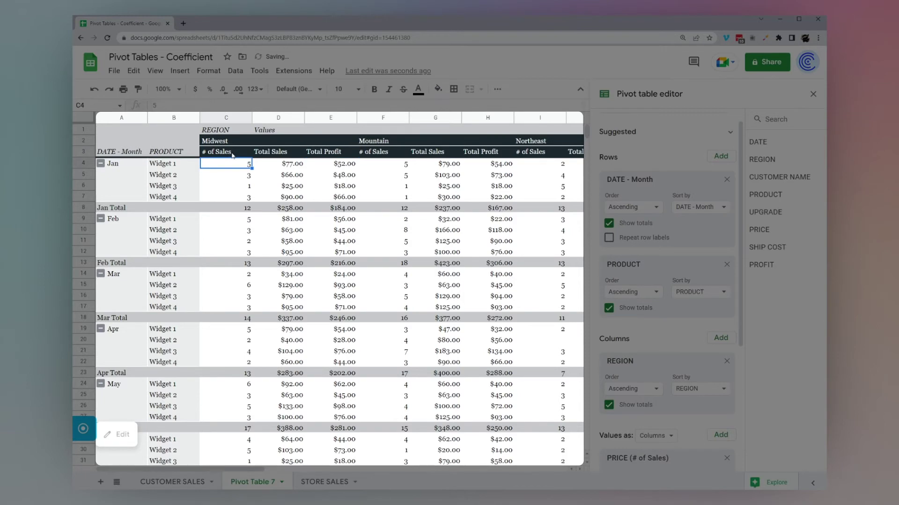
# Select the renamed headers C3:F3 and close the pivot table editor.
pyautogui.moveTo(233, 155); pyautogui.dragTo(378, 155)
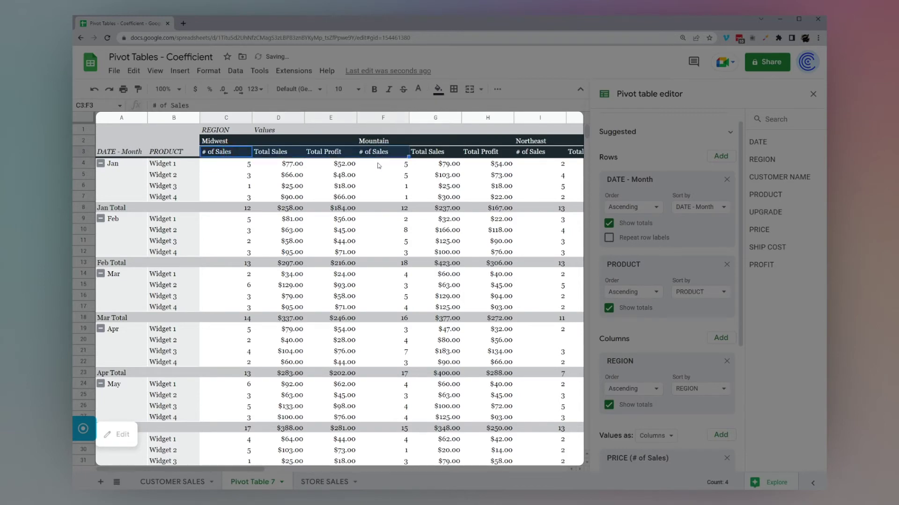
pyautogui.click(283, 154)
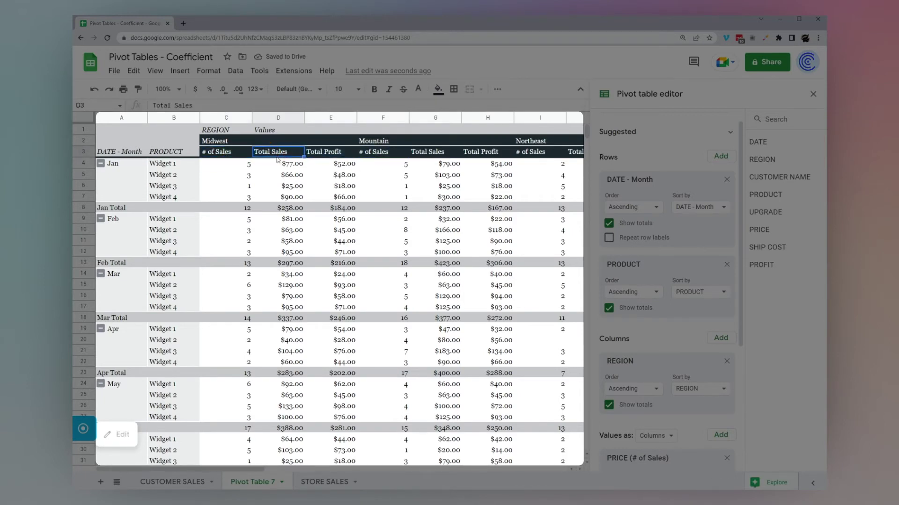
pyautogui.scroll(-5, 278, 160)
pyautogui.scroll(5, 336, 162)
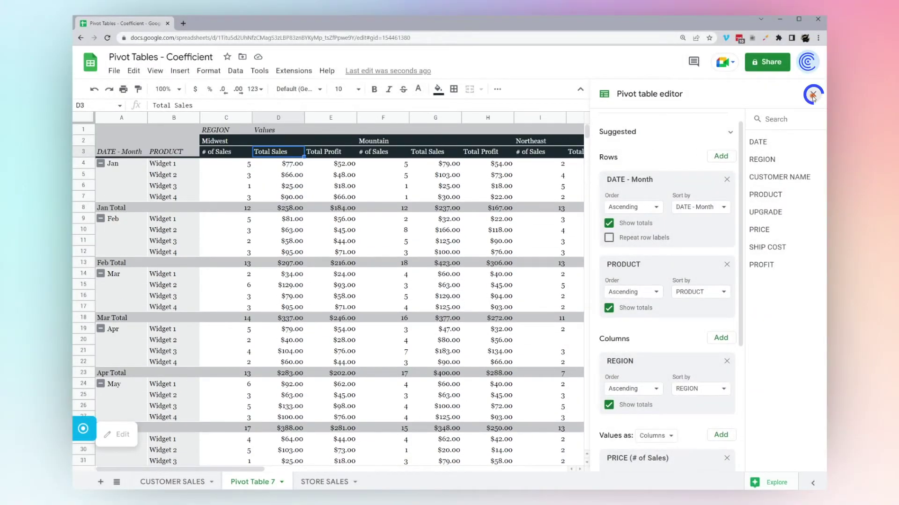
pyautogui.click(813, 95)
# Go to the STORE SALES sheet, select A1, and bring up the Insert menu.
pyautogui.click(324, 481)
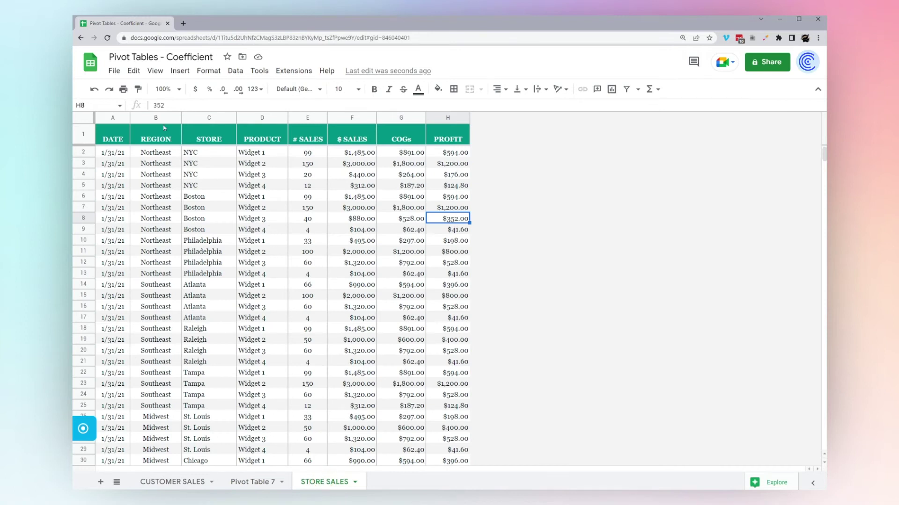
pyautogui.moveTo(161, 118); pyautogui.dragTo(209, 118)
pyautogui.click(206, 152)
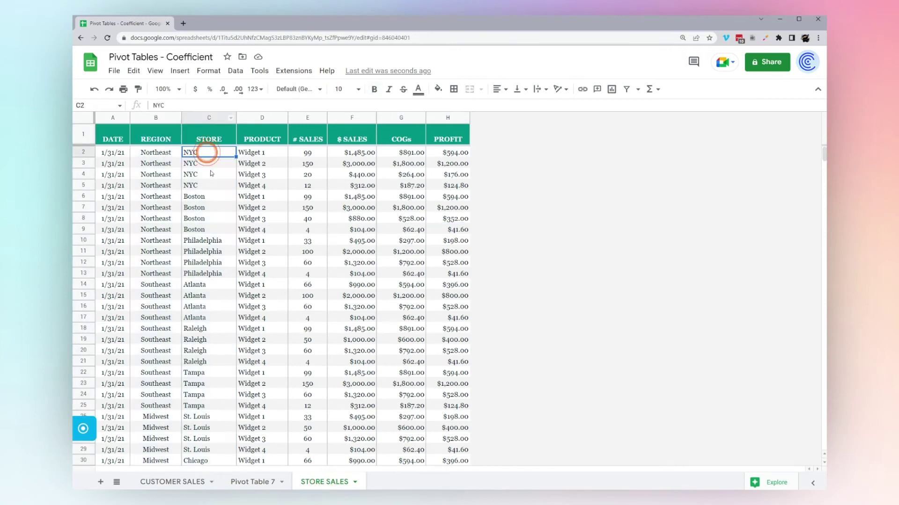
pyautogui.click(112, 139)
pyautogui.click(180, 71)
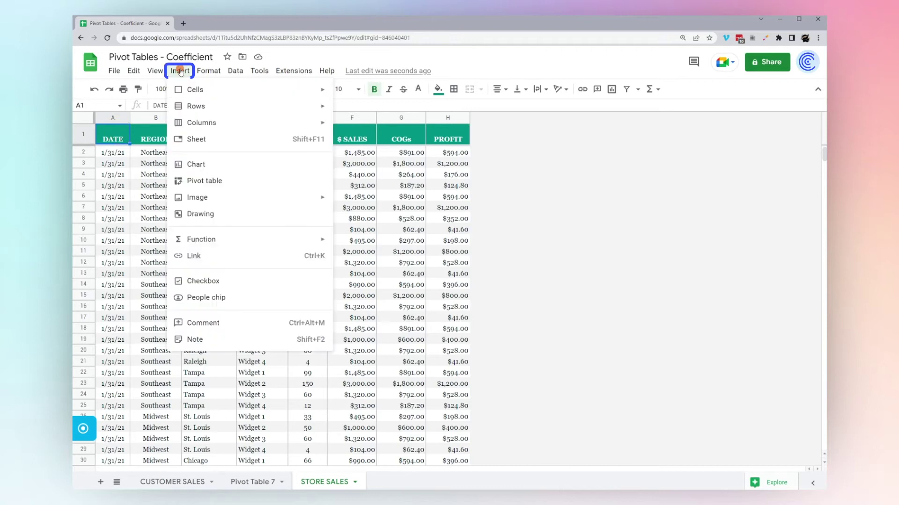
# Build a new-sheet pivot table from 'STORE SALES'!A1:H577 with DATE as rows, then return to STORE SALES.
pyautogui.click(217, 182)
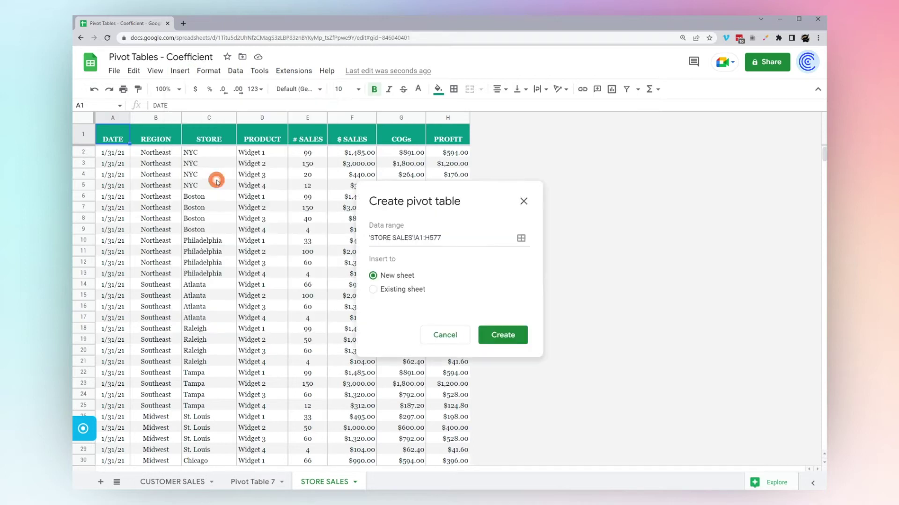
pyautogui.click(504, 336)
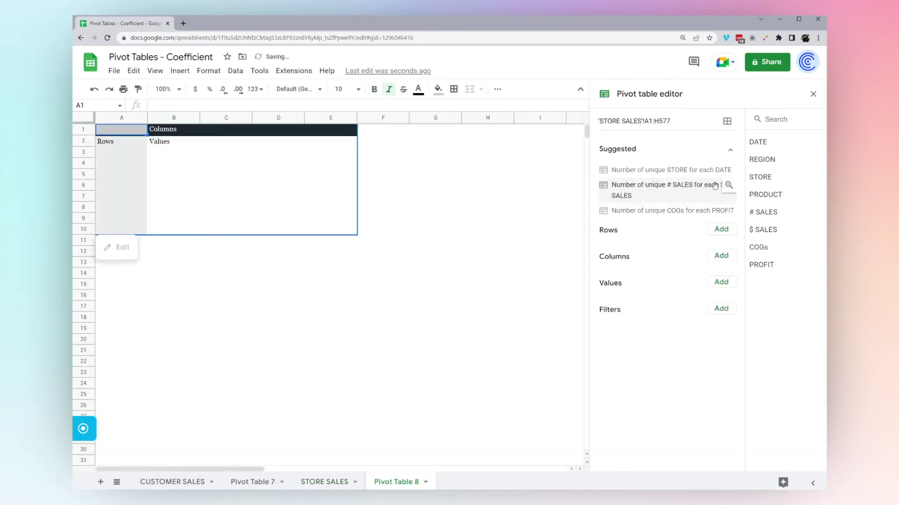
pyautogui.moveTo(756, 142); pyautogui.dragTo(623, 246)
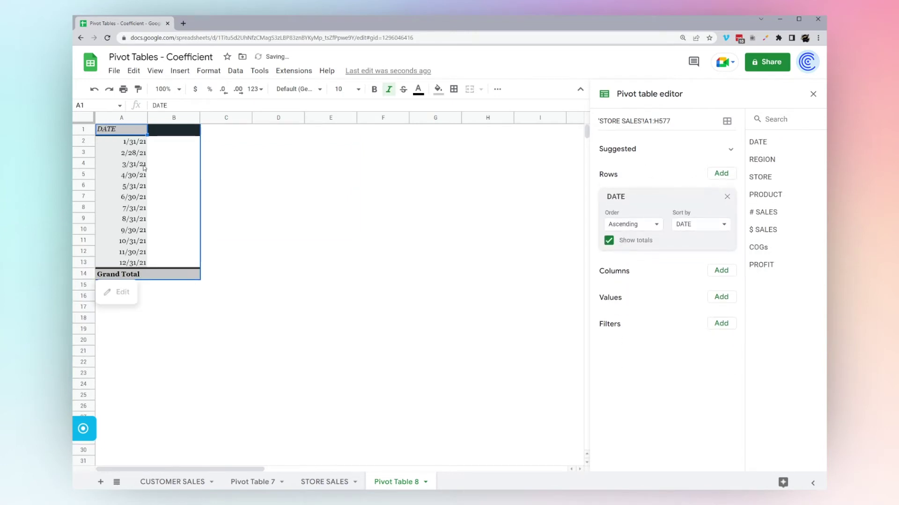
pyautogui.click(318, 482)
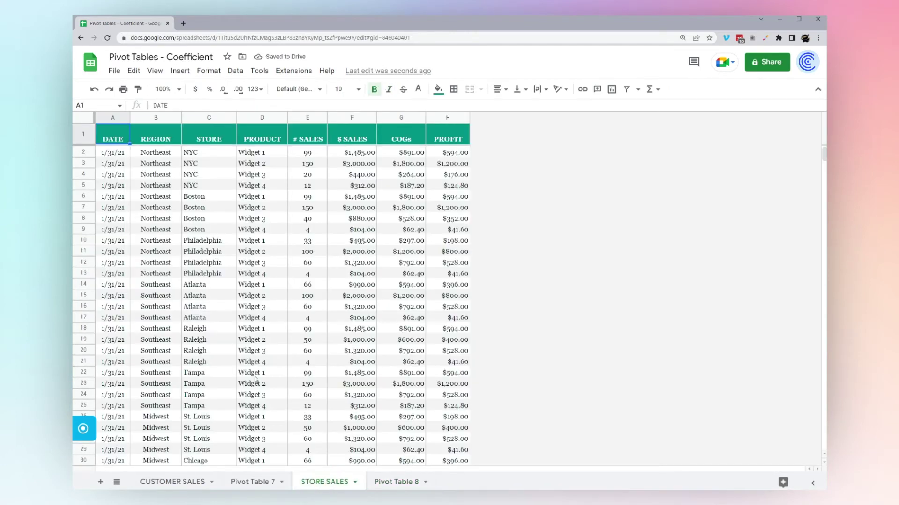
pyautogui.click(108, 154)
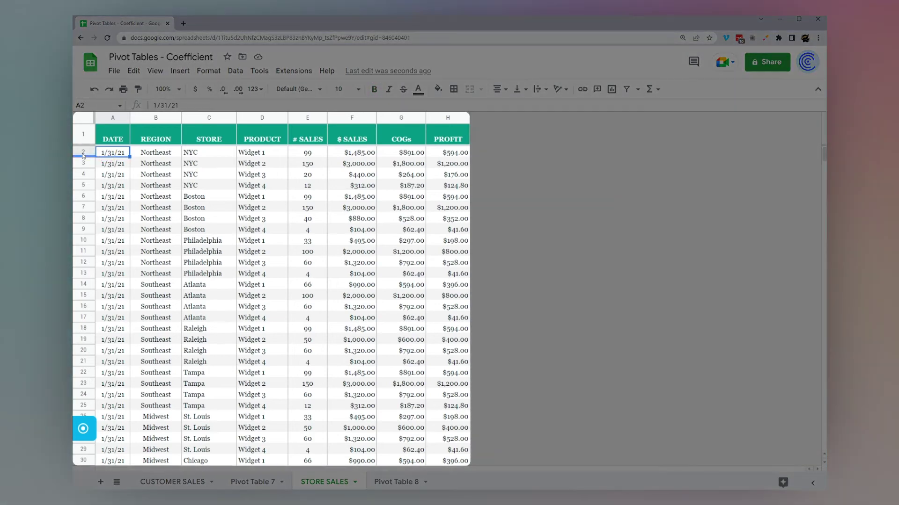
pyautogui.moveTo(82, 151); pyautogui.dragTo(83, 240)
pyautogui.click(112, 153)
pyautogui.scroll(-1, 122, 232)
pyautogui.scroll(-6, 123, 233)
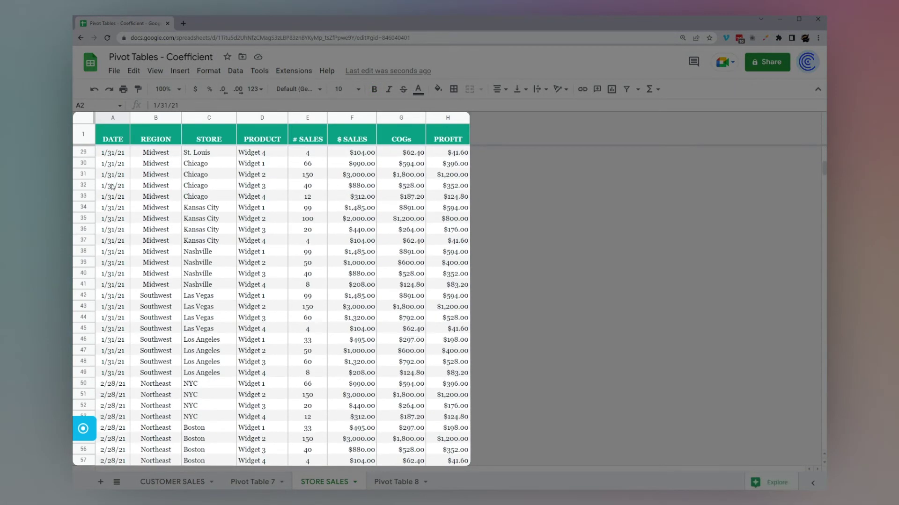
pyautogui.click(111, 184)
pyautogui.scroll(-6, 142, 238)
pyautogui.click(105, 210)
pyautogui.scroll(12, 105, 213)
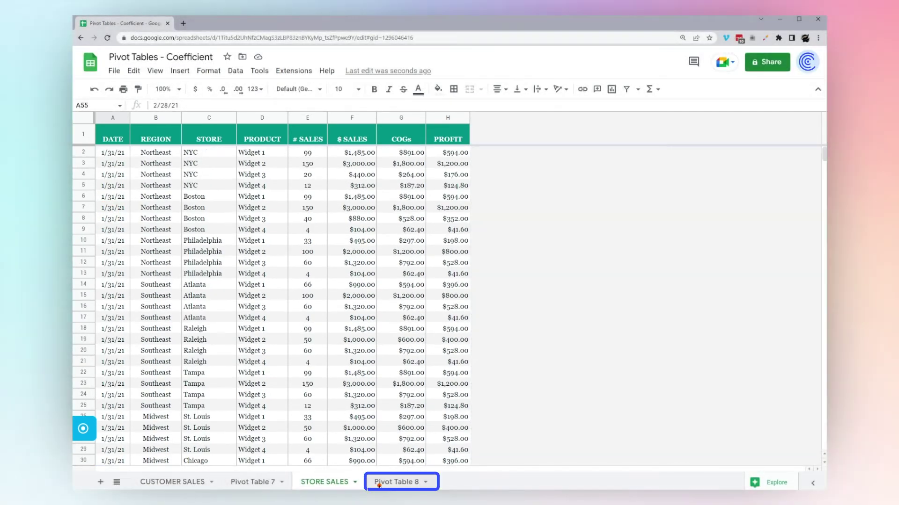
pyautogui.click(396, 481)
pyautogui.moveTo(128, 143); pyautogui.dragTo(132, 263)
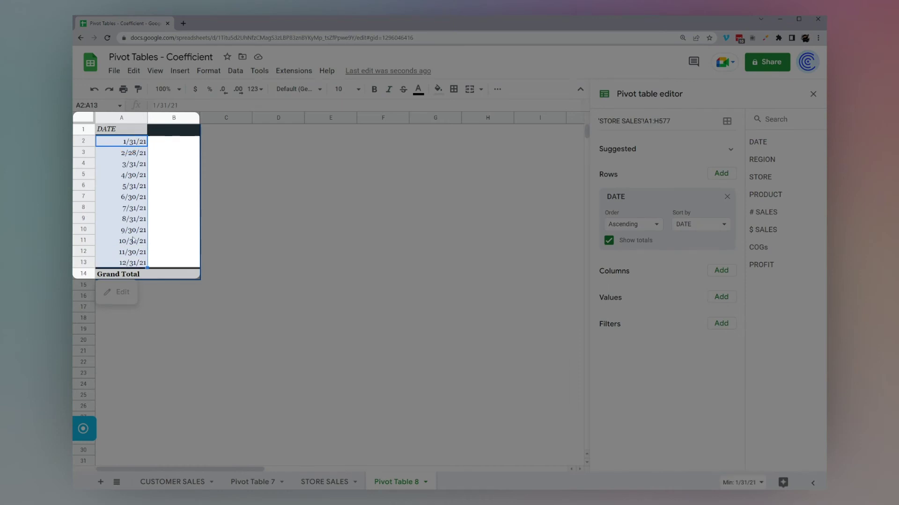
# Group the pivot's date rows by Month so they read Jan through Dec.
pyautogui.click(130, 174)
pyautogui.rightClick(123, 175)
pyautogui.moveTo(217, 294)
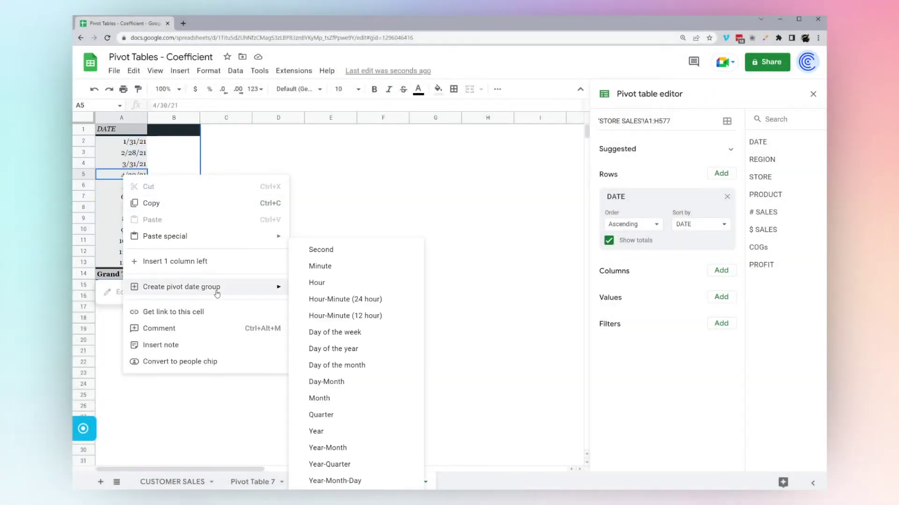
pyautogui.click(320, 399)
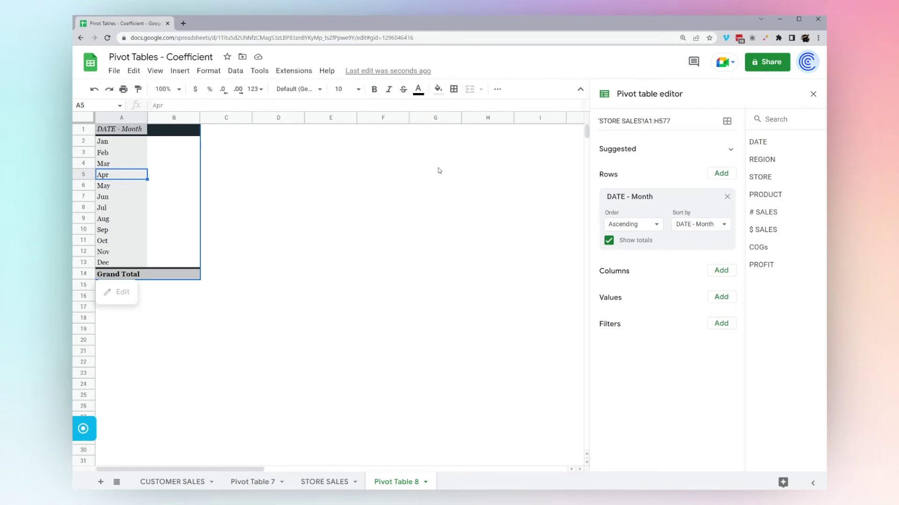
# Add REGION as pivot columns and summed $ SALES as values, totalling $575,856.00.
pyautogui.moveTo(765, 161); pyautogui.dragTo(635, 295)
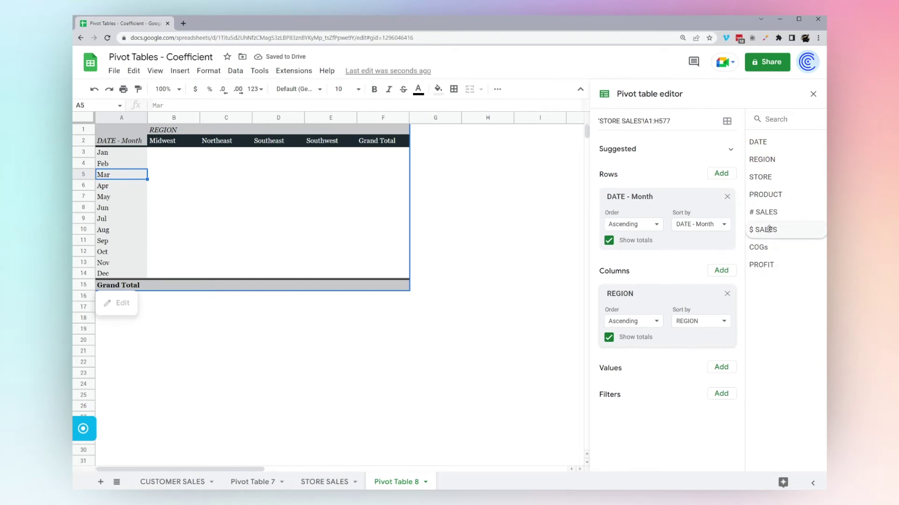
pyautogui.moveTo(769, 229); pyautogui.dragTo(618, 381)
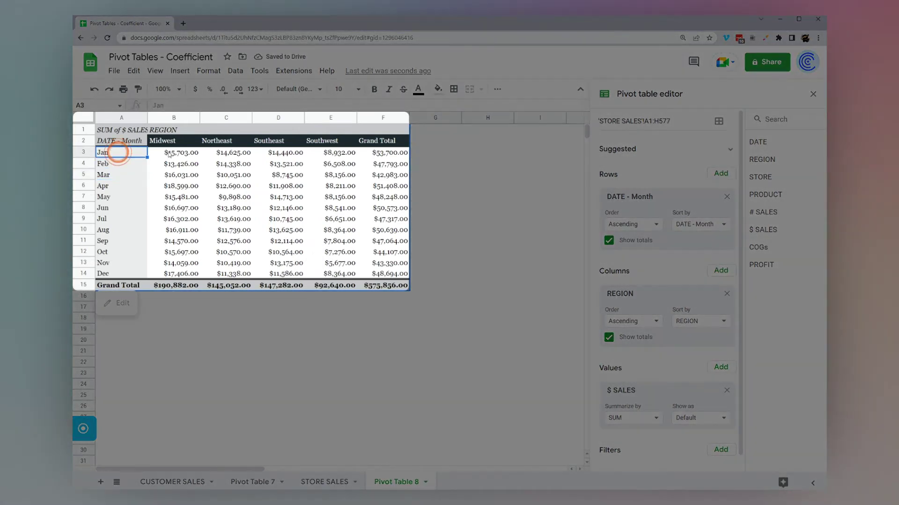
pyautogui.moveTo(168, 152); pyautogui.dragTo(346, 273)
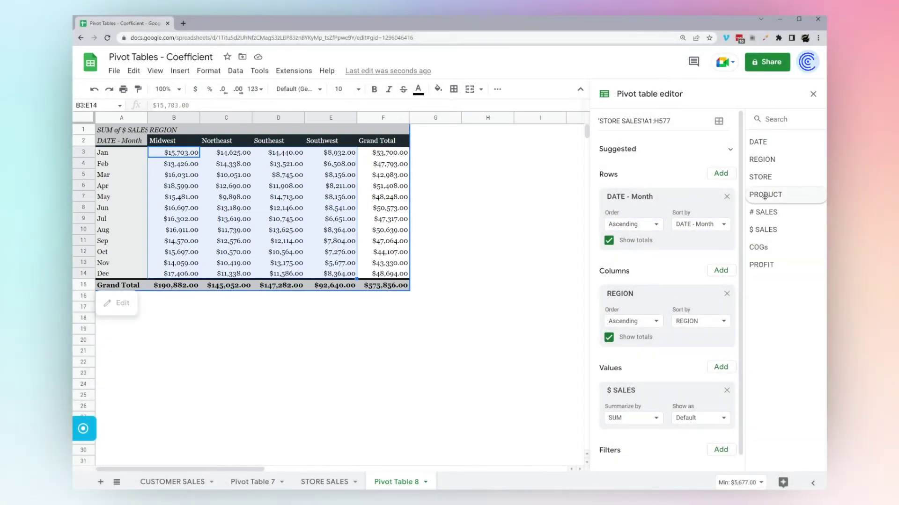
# Swap REGION for PRODUCT columns and add summed PROFIT next to $ SALES values.
pyautogui.moveTo(764, 196); pyautogui.dragTo(639, 314)
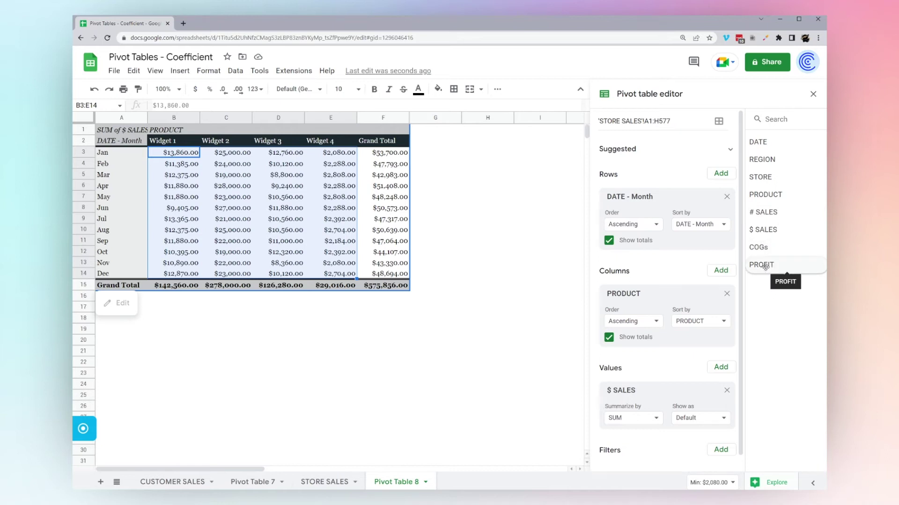
pyautogui.moveTo(765, 266); pyautogui.dragTo(636, 404)
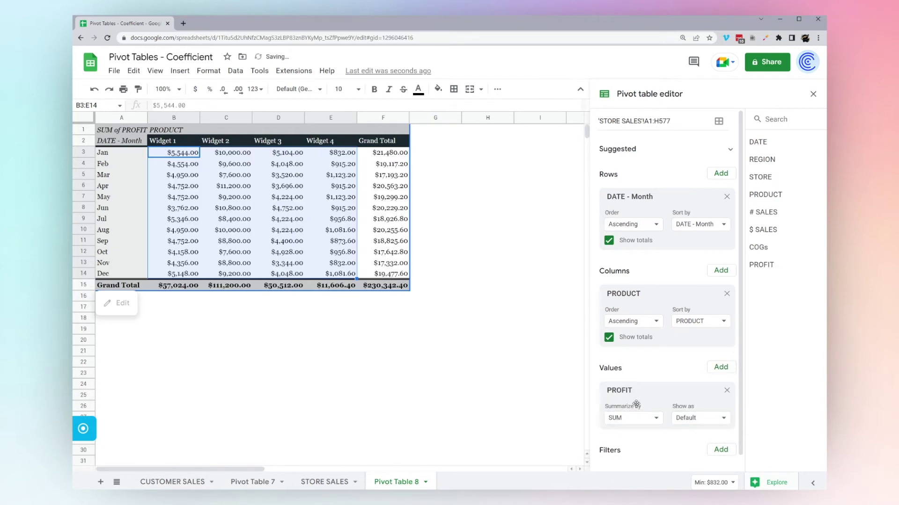
pyautogui.moveTo(765, 232); pyautogui.dragTo(627, 391)
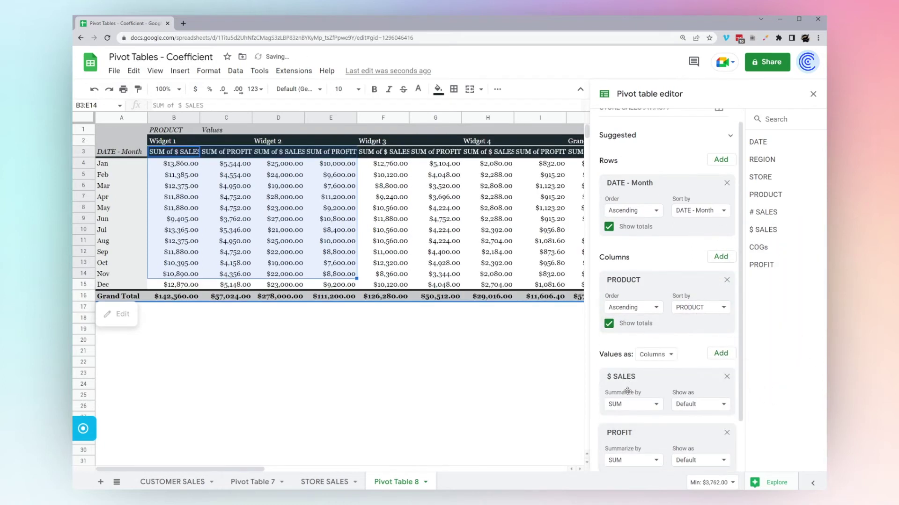
pyautogui.scroll(-2, 632, 401)
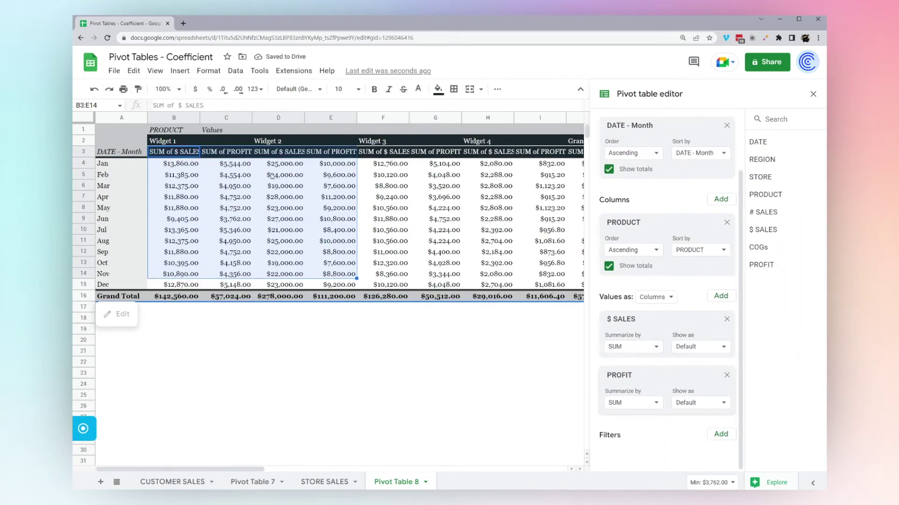
# Remove PROFIT and $ SALES from Values and PRODUCT from Columns.
pyautogui.click(161, 153)
pyautogui.click(224, 153)
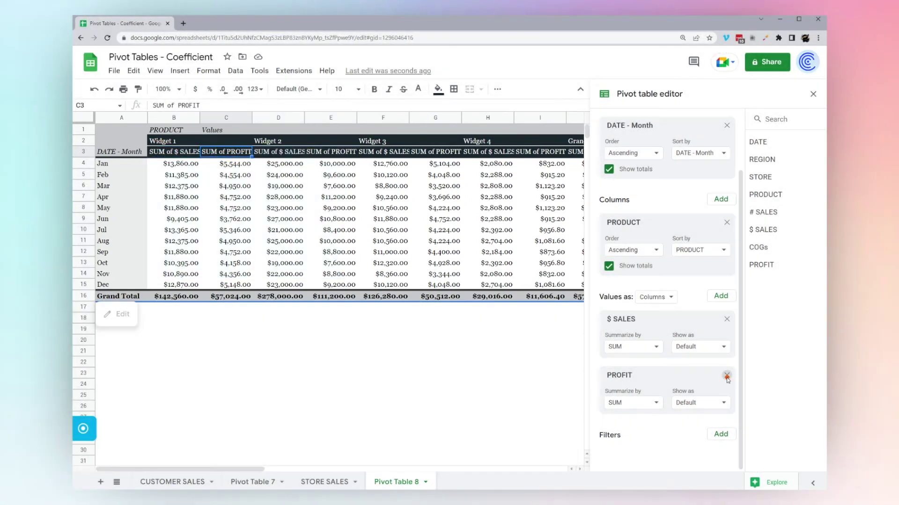
pyautogui.click(727, 375)
pyautogui.click(727, 376)
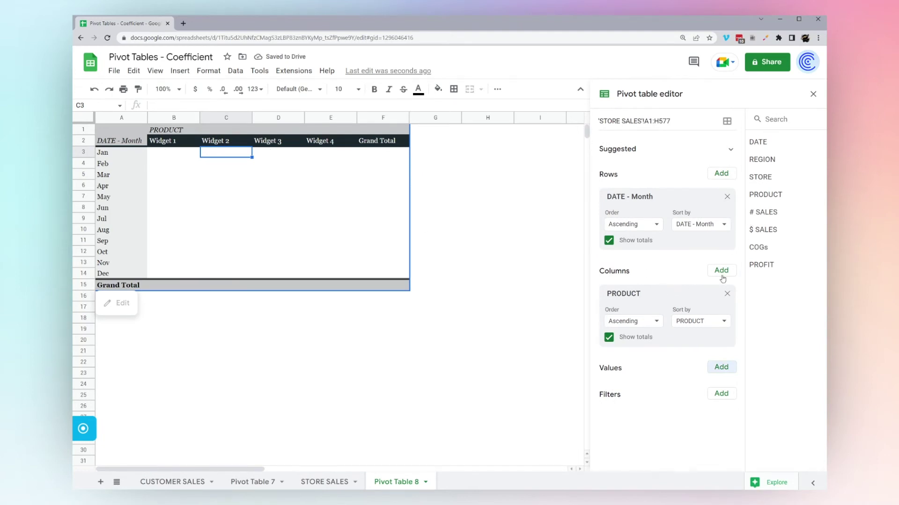
pyautogui.click(728, 294)
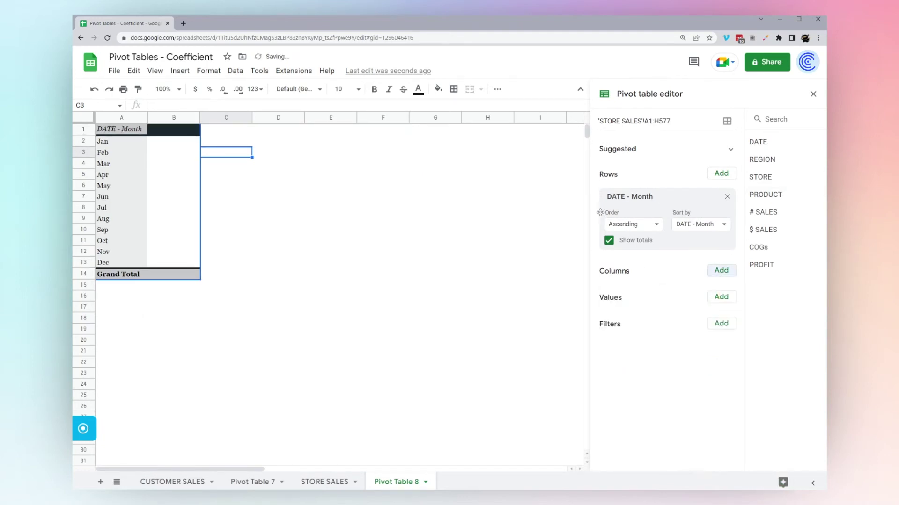
# Nest REGION, STORE and PRODUCT under month in the pivot rows.
pyautogui.moveTo(766, 159); pyautogui.dragTo(640, 263)
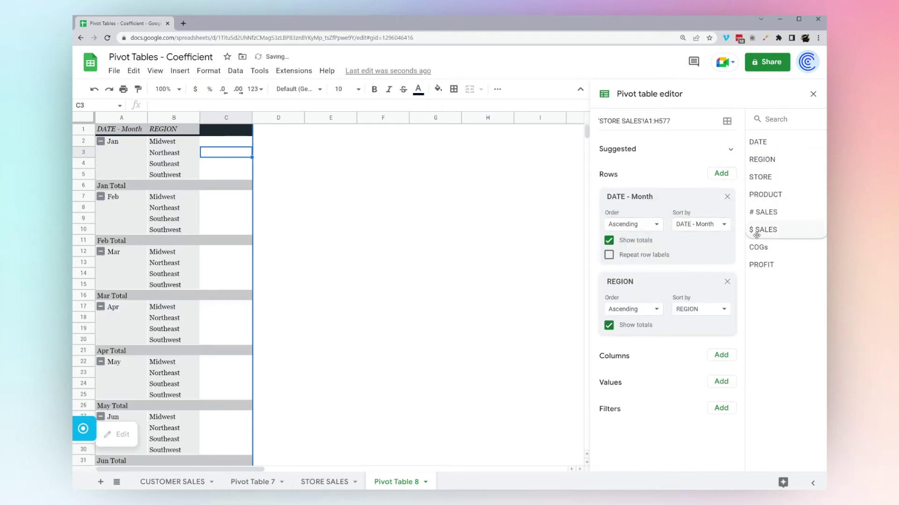
pyautogui.moveTo(766, 180); pyautogui.dragTo(648, 344)
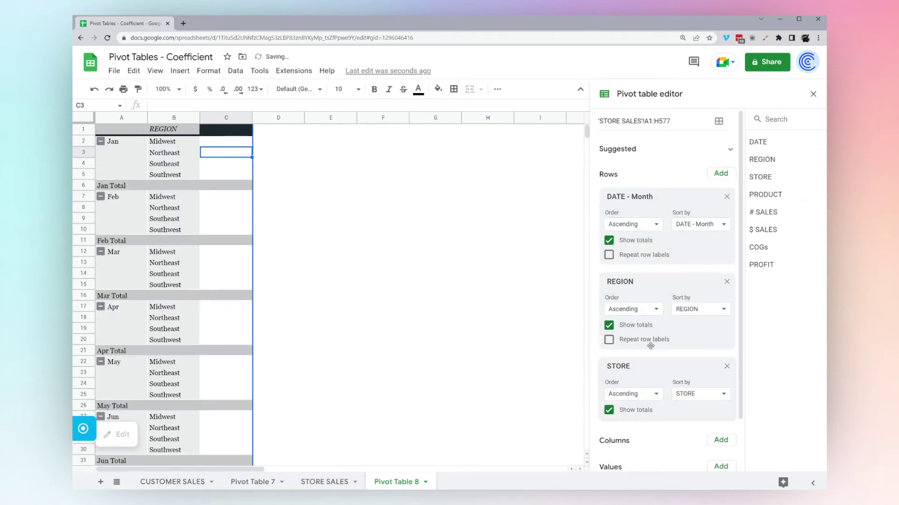
pyautogui.moveTo(769, 196); pyautogui.dragTo(632, 427)
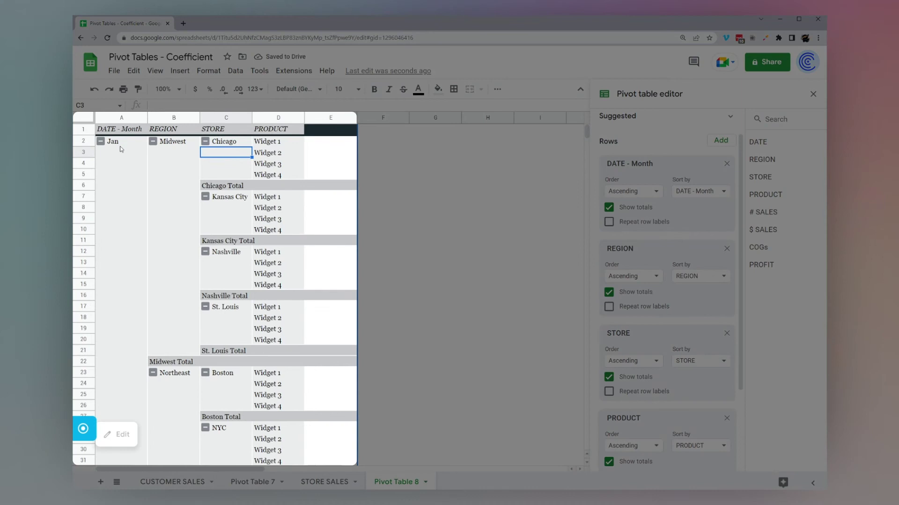
# Add summed $ SALES, # SALES and COGs as pivot value columns.
pyautogui.click(119, 143)
pyautogui.click(227, 152)
pyautogui.click(276, 153)
pyautogui.scroll(-3, 668, 389)
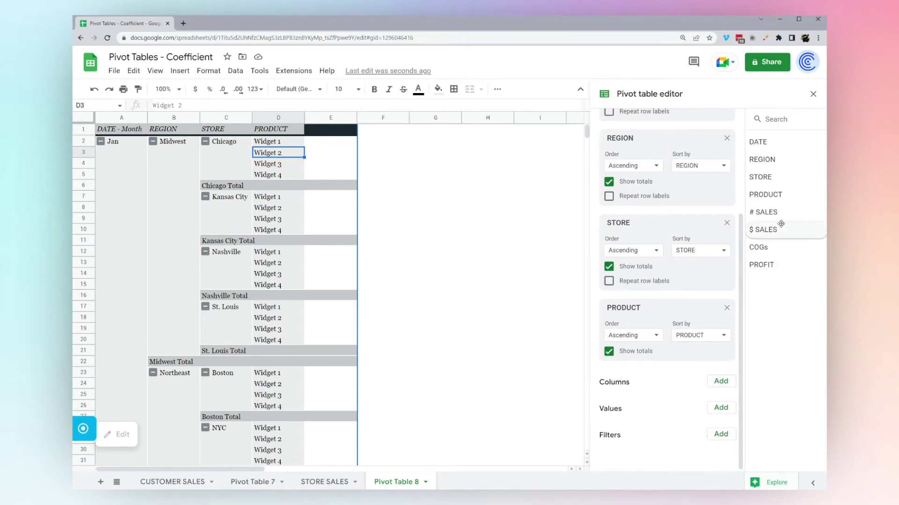
pyautogui.moveTo(766, 230); pyautogui.dragTo(651, 430)
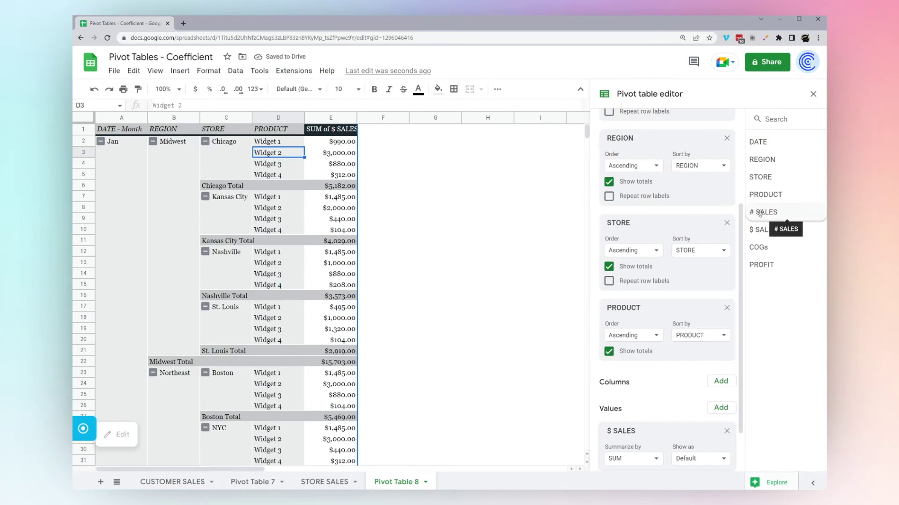
pyautogui.moveTo(758, 214); pyautogui.dragTo(622, 398)
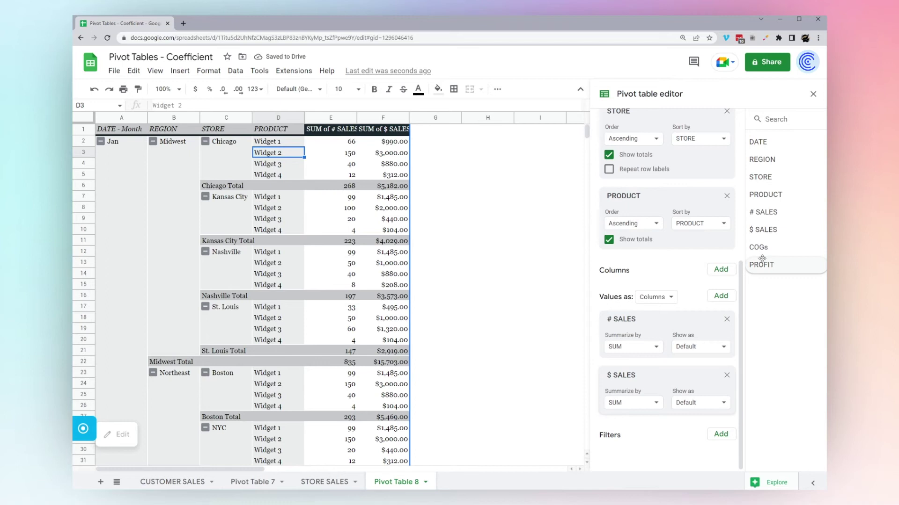
pyautogui.moveTo(758, 248); pyautogui.dragTo(642, 429)
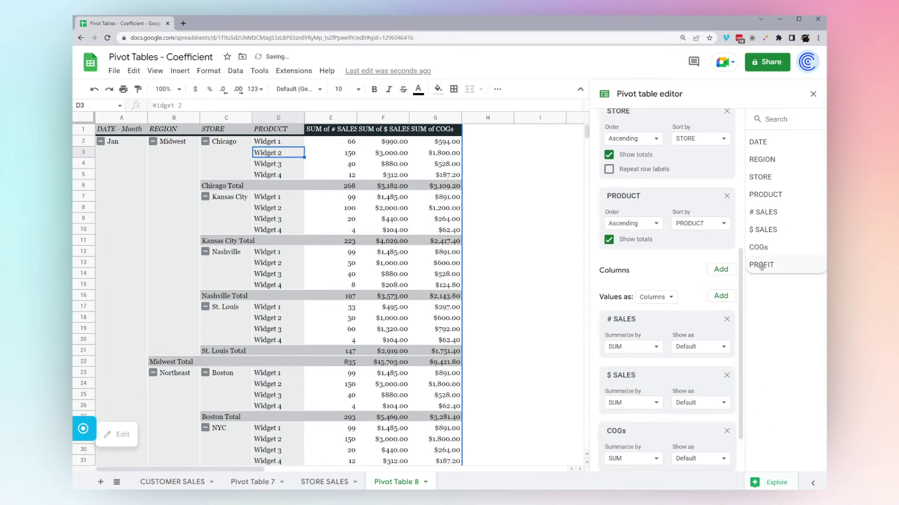
# Add summed PROFIT after COGs, keeping # SALES in its place.
pyautogui.moveTo(761, 267); pyautogui.dragTo(761, 243)
pyautogui.scroll(-2, 687, 307)
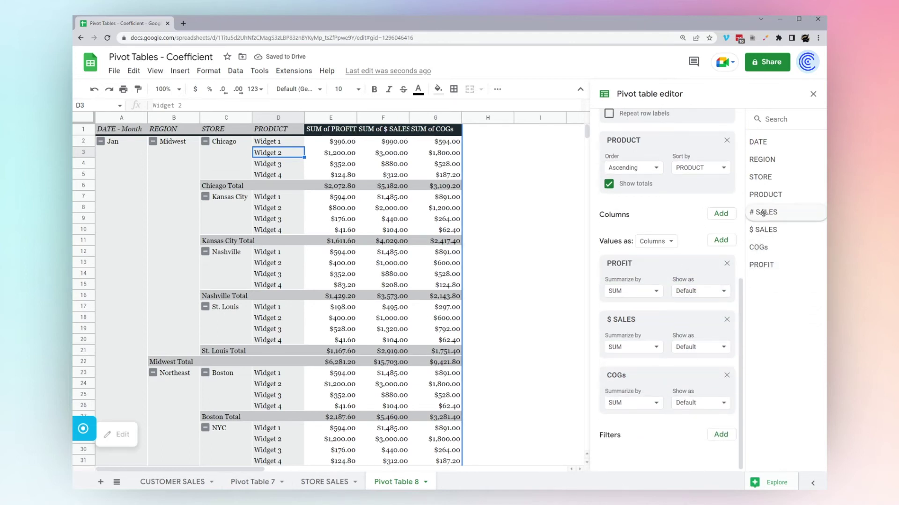
pyautogui.moveTo(763, 214); pyautogui.dragTo(648, 276)
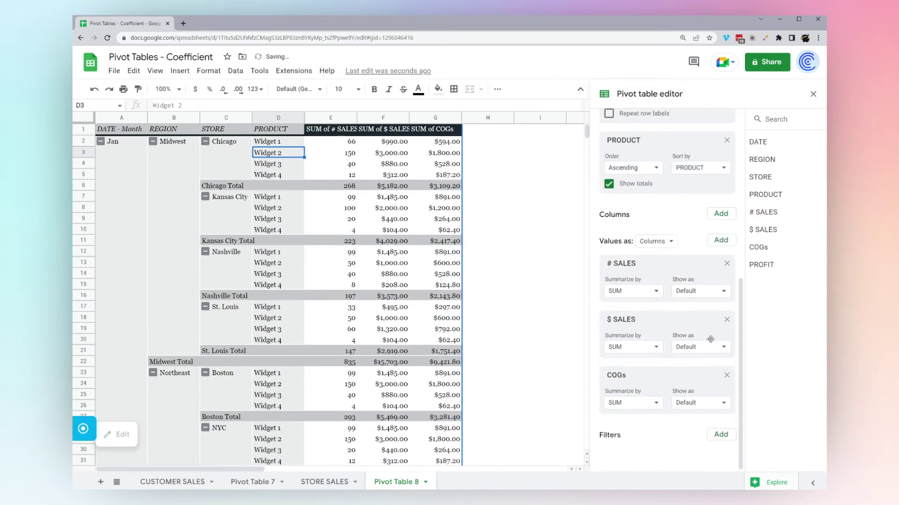
pyautogui.moveTo(760, 269); pyautogui.dragTo(655, 428)
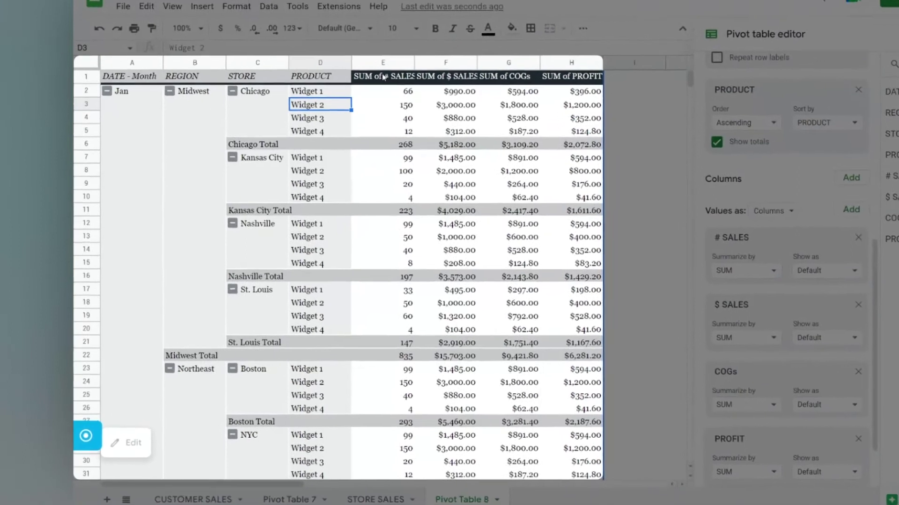
# Shorten the first two value headers to # SALES and $ SALES.
pyautogui.click(330, 126)
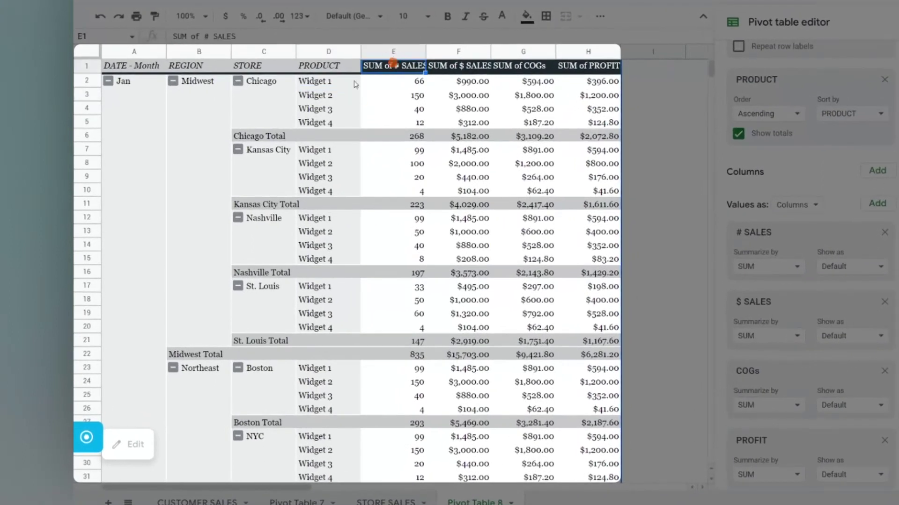
pyautogui.click(133, 69)
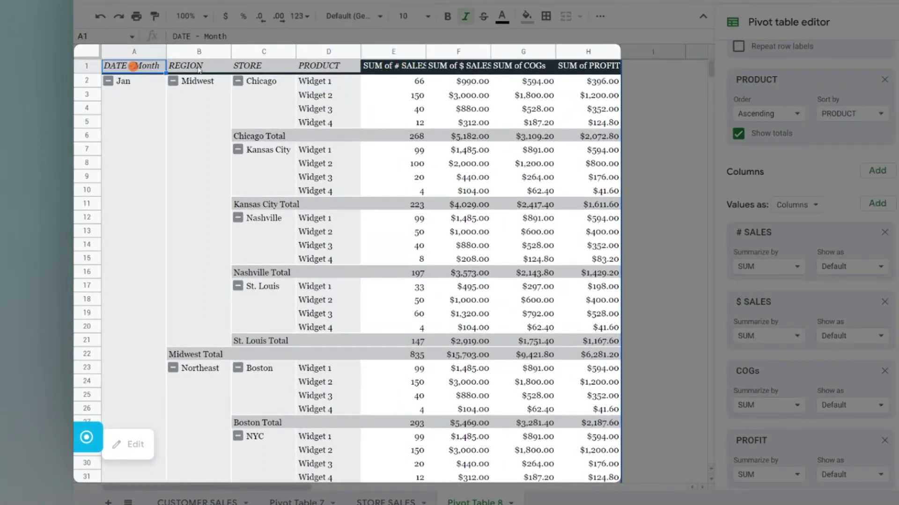
pyautogui.click(401, 68)
pyautogui.doubleClick(383, 65)
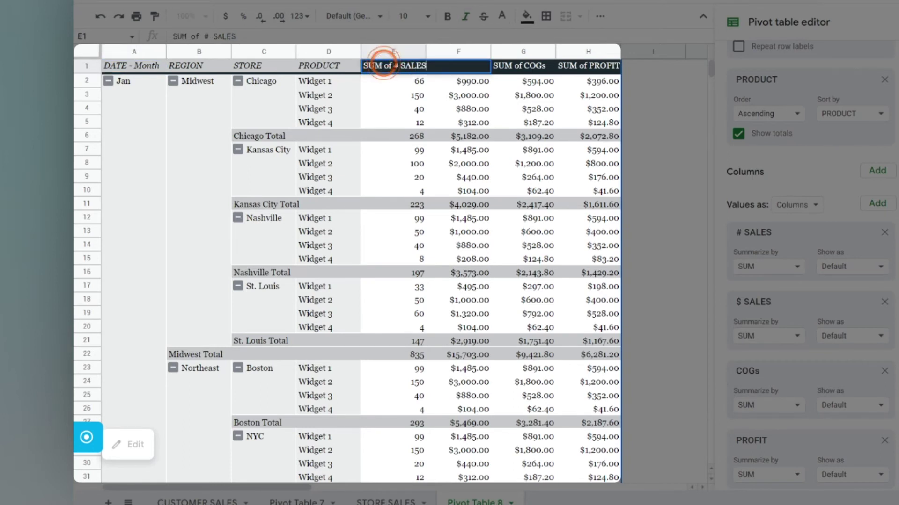
pyautogui.press('Home')
pyautogui.press('Delete')
pyautogui.press('Delete')
pyautogui.press('Delete')
pyautogui.press('Delete')
pyautogui.press('Delete')
pyautogui.press('Delete')
pyautogui.press('Delete')
pyautogui.press('Return')
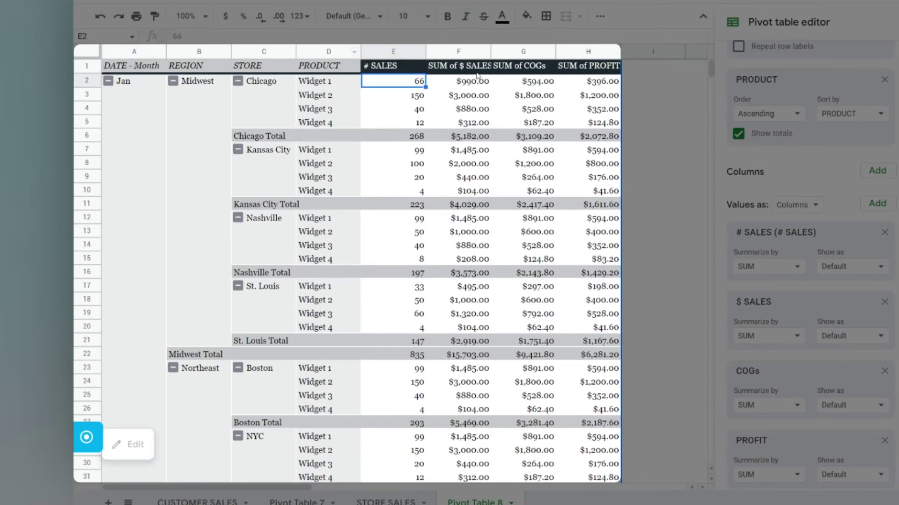
pyautogui.doubleClick(466, 68)
pyautogui.press('Home')
pyautogui.press('Delete')
pyautogui.press('Delete')
pyautogui.press('Delete')
pyautogui.press('Delete')
pyautogui.press('Delete')
pyautogui.press('Delete')
pyautogui.press('Delete')
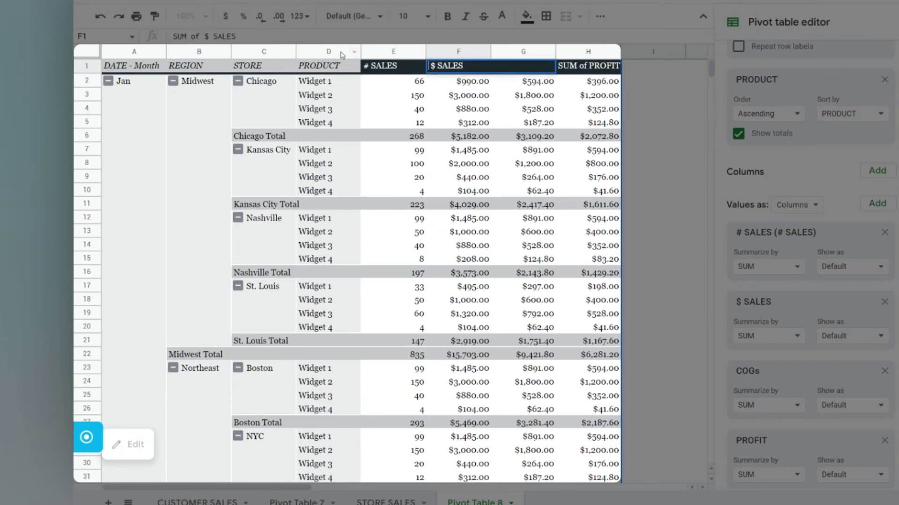
pyautogui.press('Return')
# Shorten the remaining value headers to COGs and PROFIT.
pyautogui.click(524, 67)
pyautogui.doubleClick(528, 67)
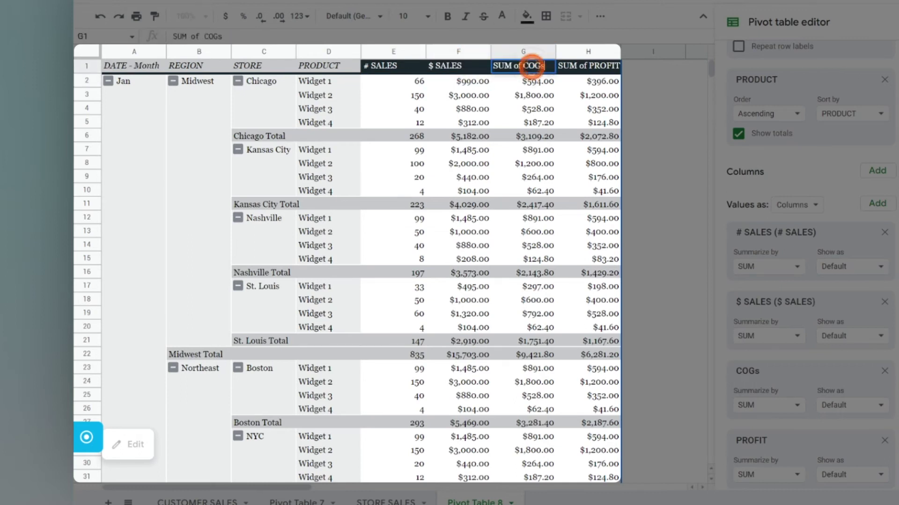
pyautogui.press('Home')
pyautogui.press('Delete')
pyautogui.press('Delete')
pyautogui.press('Delete')
pyautogui.press('Delete')
pyautogui.press('Delete')
pyautogui.press('Delete')
pyautogui.press('Delete')
pyautogui.press('Return')
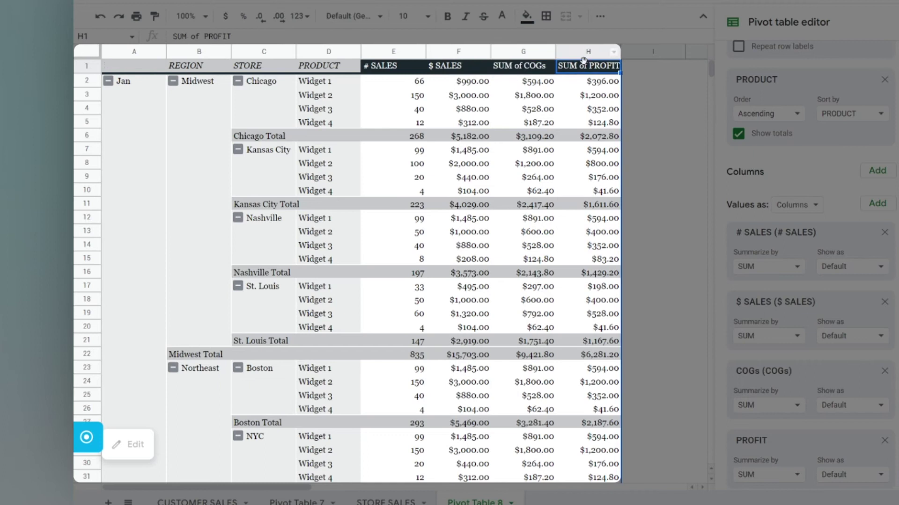
pyautogui.click(586, 63)
pyautogui.doubleClick(585, 64)
pyautogui.press('Home')
pyautogui.press('Delete')
pyautogui.press('Delete')
pyautogui.press('Delete')
pyautogui.press('Delete')
pyautogui.press('Delete')
pyautogui.press('Delete')
pyautogui.press('Delete')
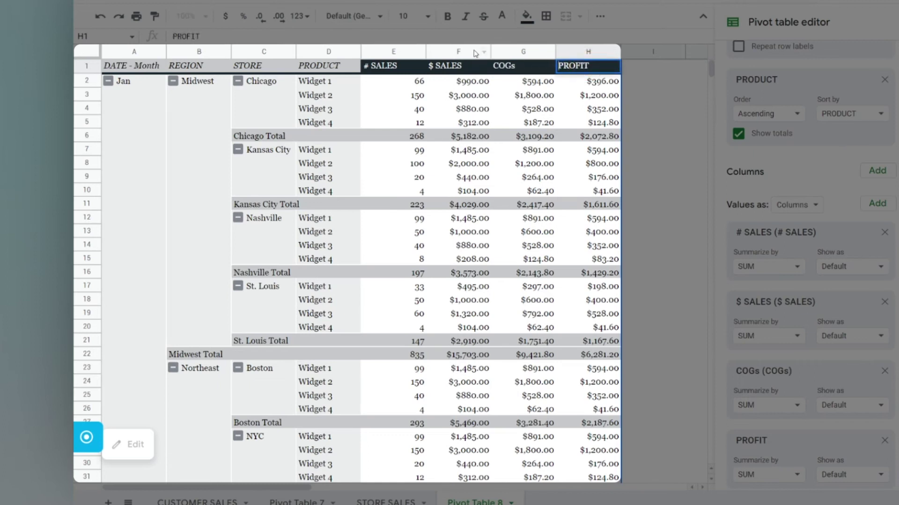
pyautogui.press('Return')
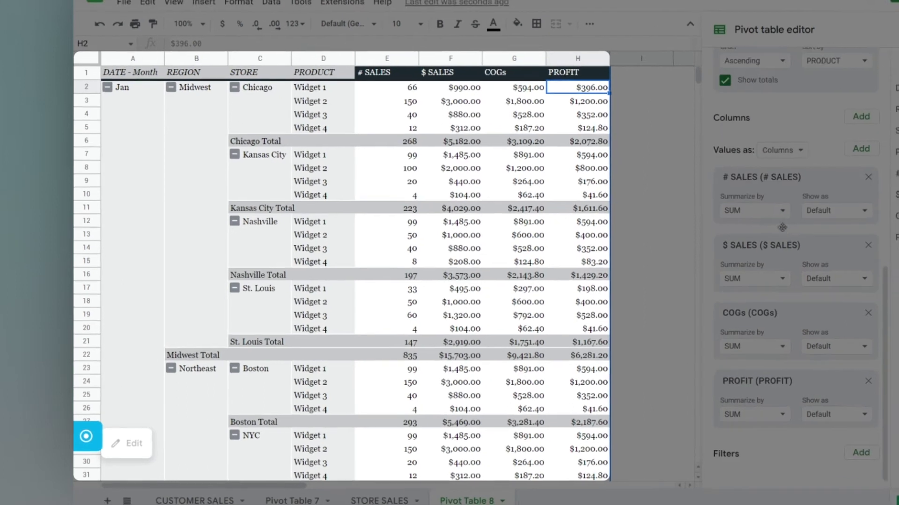
pyautogui.scroll(10, 801, 217)
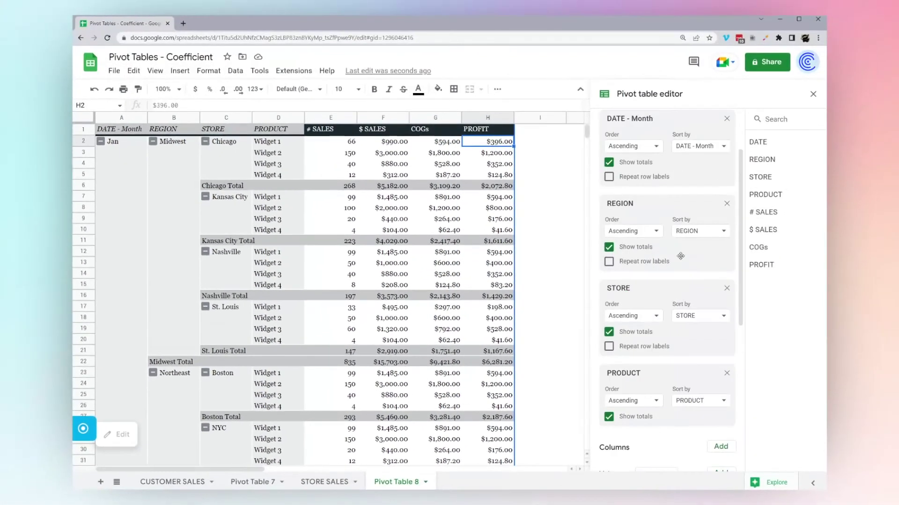
# Move REGION from Rows to Columns, creating Midwest, Northeast and Southeast column groups.
pyautogui.scroll(3, 680, 256)
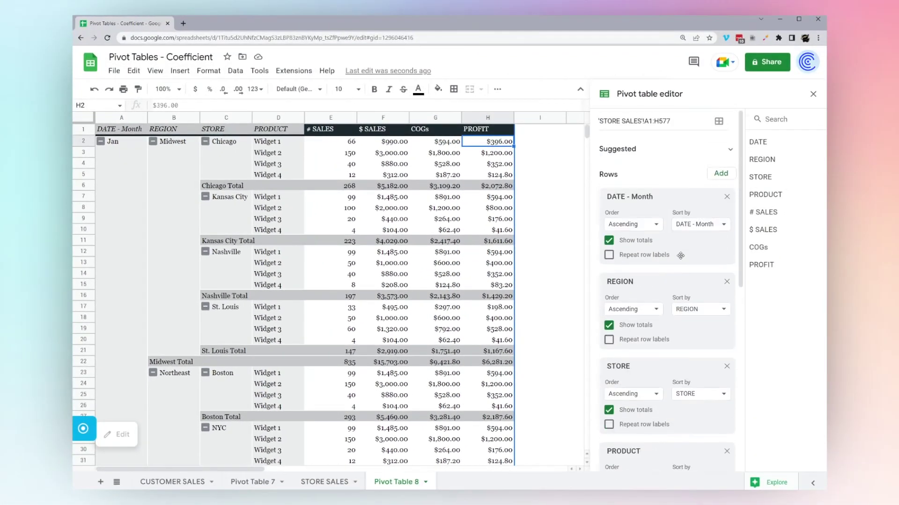
pyautogui.scroll(-5, 680, 256)
pyautogui.scroll(3, 669, 234)
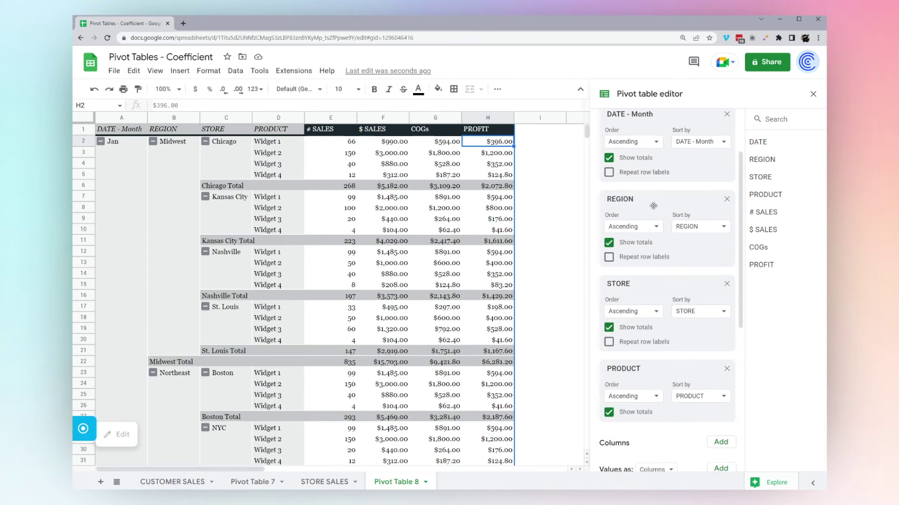
pyautogui.scroll(-2, 661, 216)
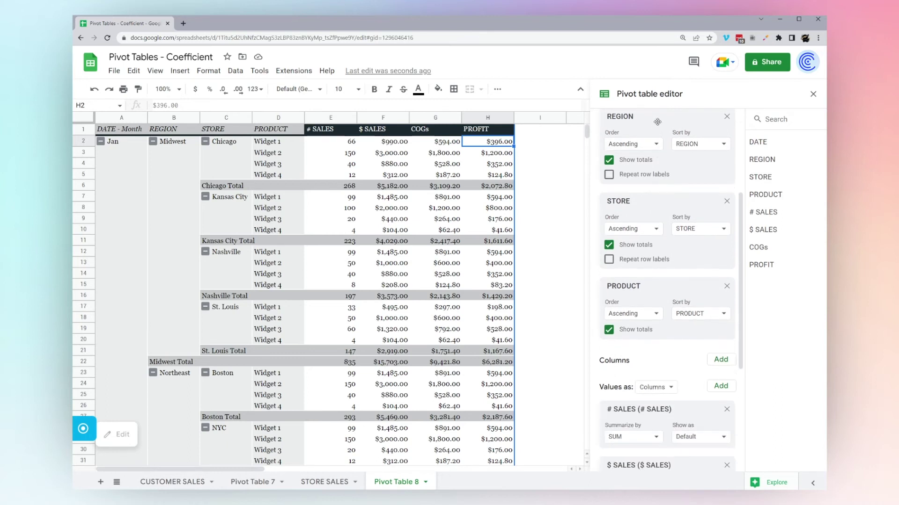
pyautogui.moveTo(657, 122); pyautogui.dragTo(657, 392)
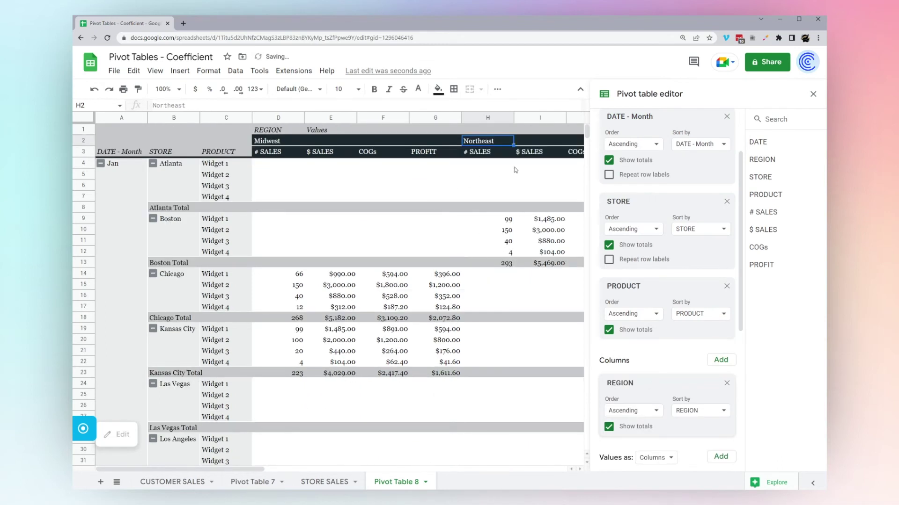
pyautogui.click(813, 95)
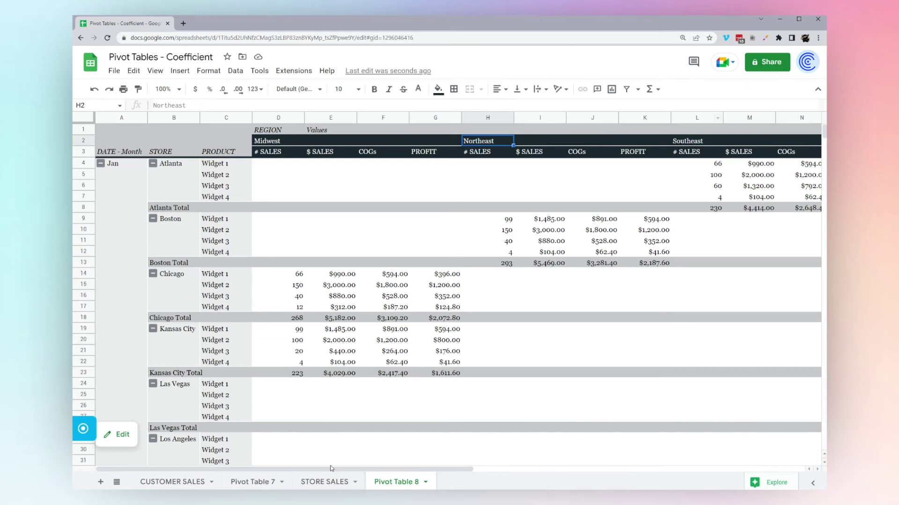
# Review the regional columns through Grand Total columns T–W, then reopen the pivot editor.
pyautogui.moveTo(331, 468); pyautogui.dragTo(692, 298)
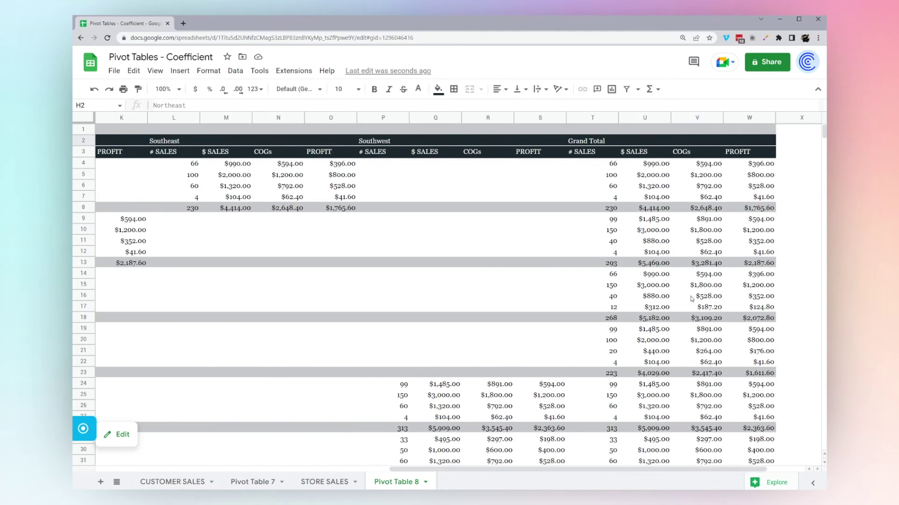
pyautogui.click(597, 117)
pyautogui.hotkey('ctrl', 'shift', 'Right')
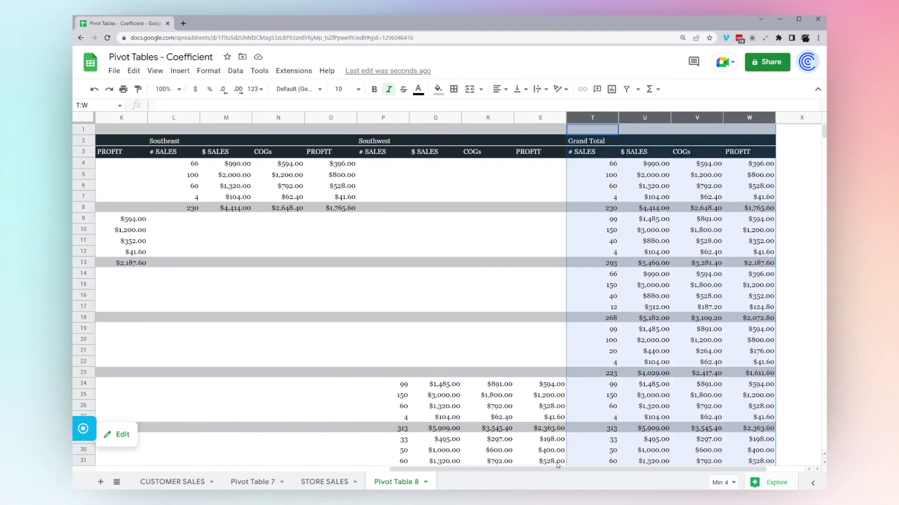
pyautogui.moveTo(558, 468); pyautogui.dragTo(262, 468)
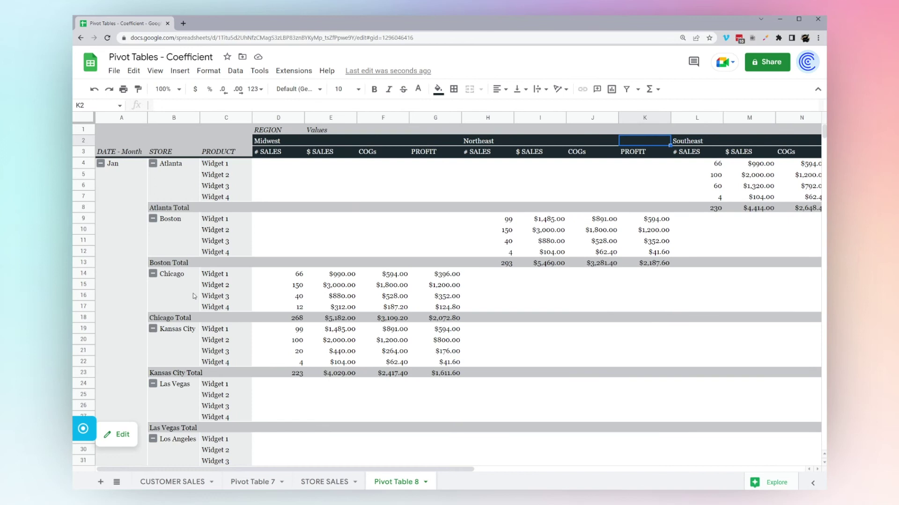
pyautogui.click(120, 435)
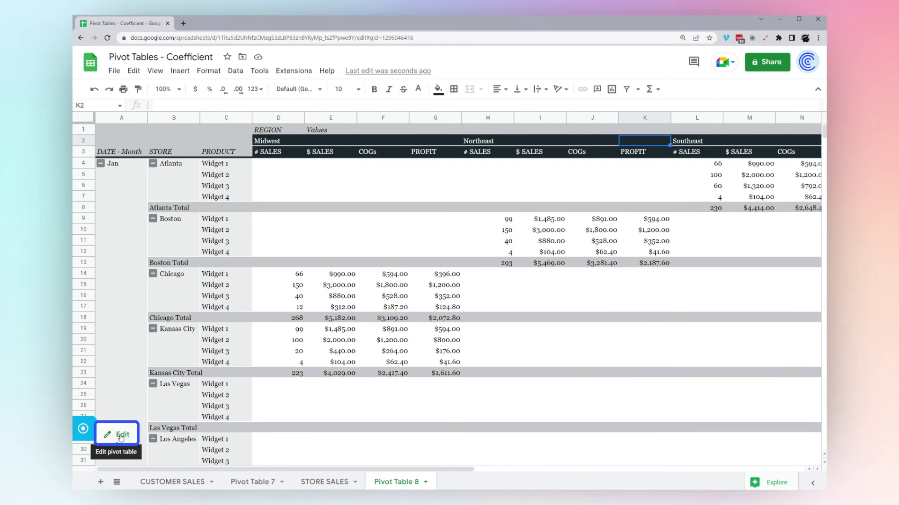
pyautogui.click(121, 436)
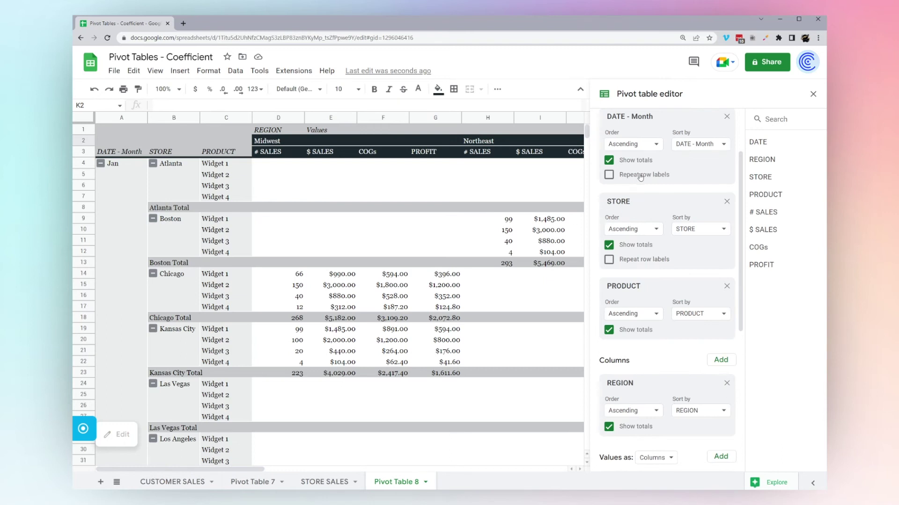
# Turn off REGION 'Show totals' so Grand Total columns T–W disappear.
pyautogui.scroll(3, 640, 176)
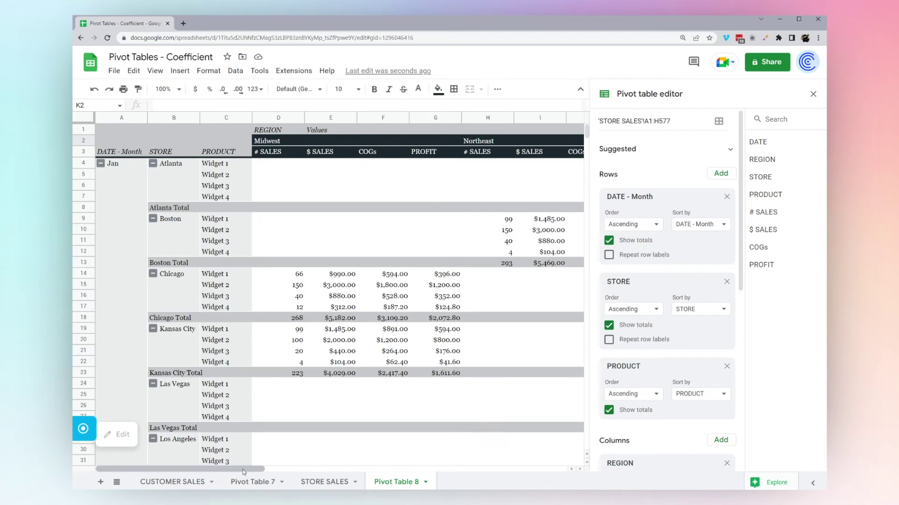
pyautogui.moveTo(242, 469); pyautogui.dragTo(272, 454)
pyautogui.scroll(-4, 639, 329)
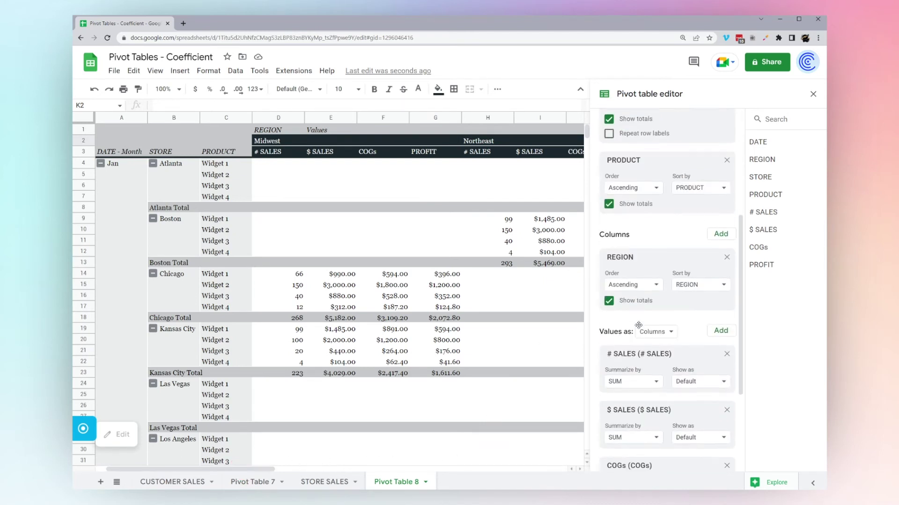
pyautogui.moveTo(245, 469); pyautogui.dragTo(508, 470)
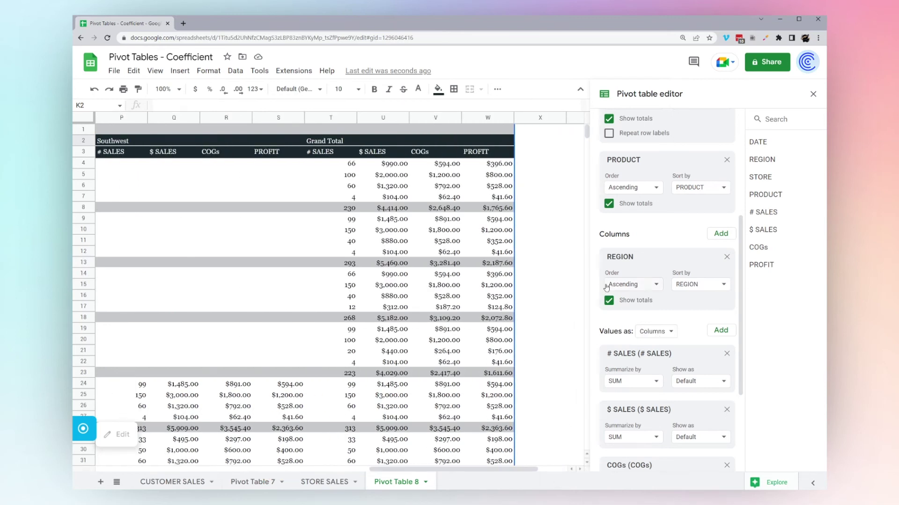
pyautogui.click(608, 300)
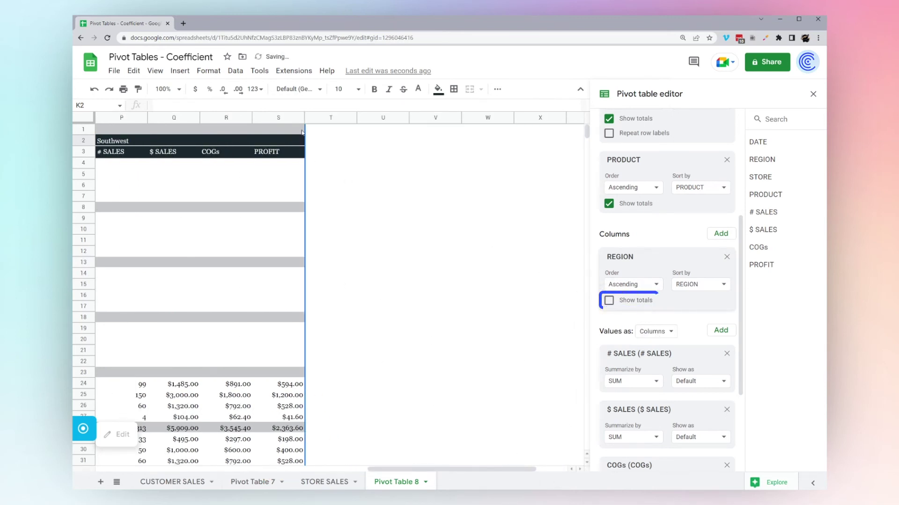
pyautogui.click(608, 300)
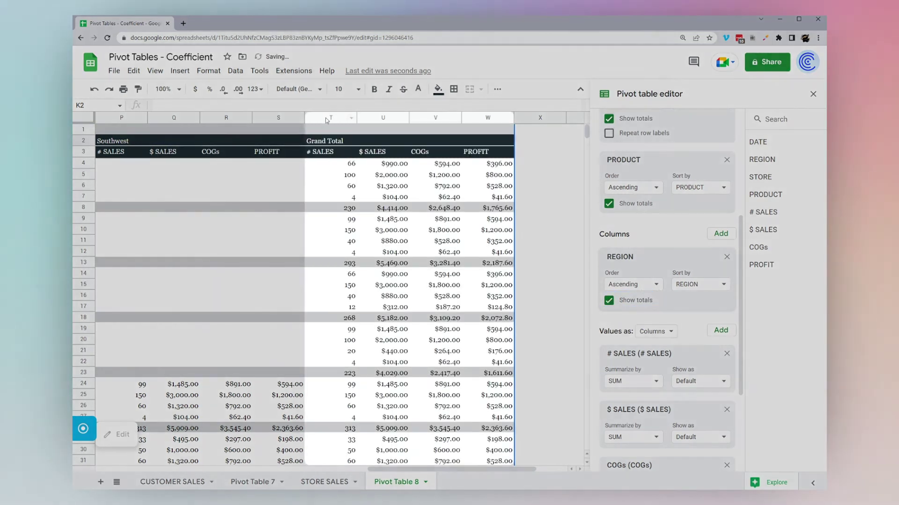
pyautogui.moveTo(330, 117); pyautogui.dragTo(488, 117)
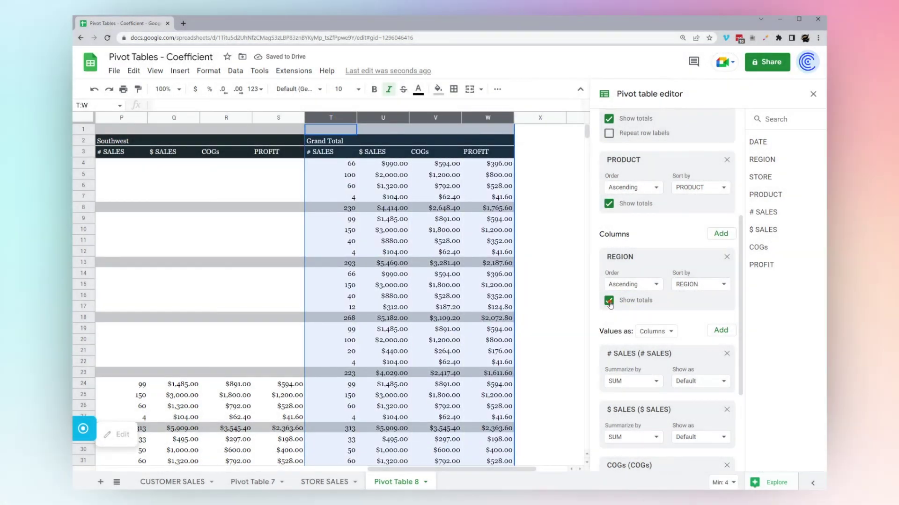
pyautogui.click(608, 300)
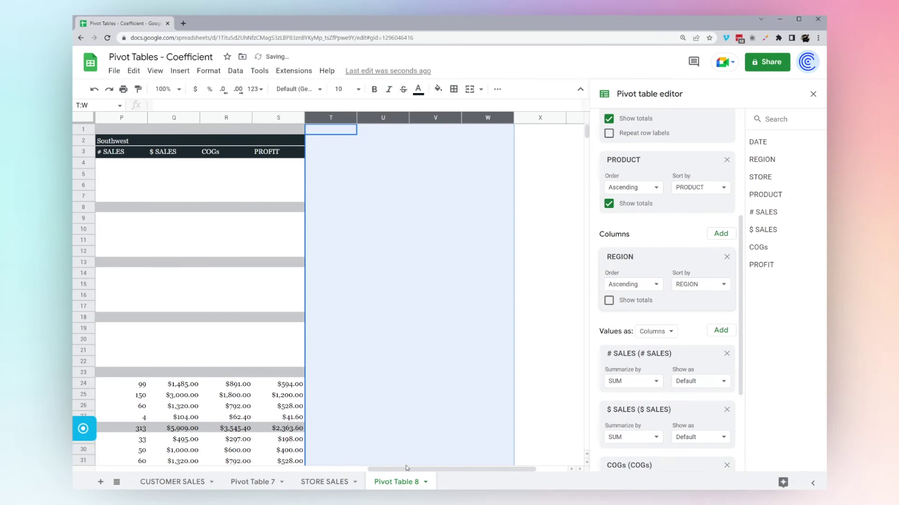
pyautogui.moveTo(407, 468); pyautogui.dragTo(139, 471)
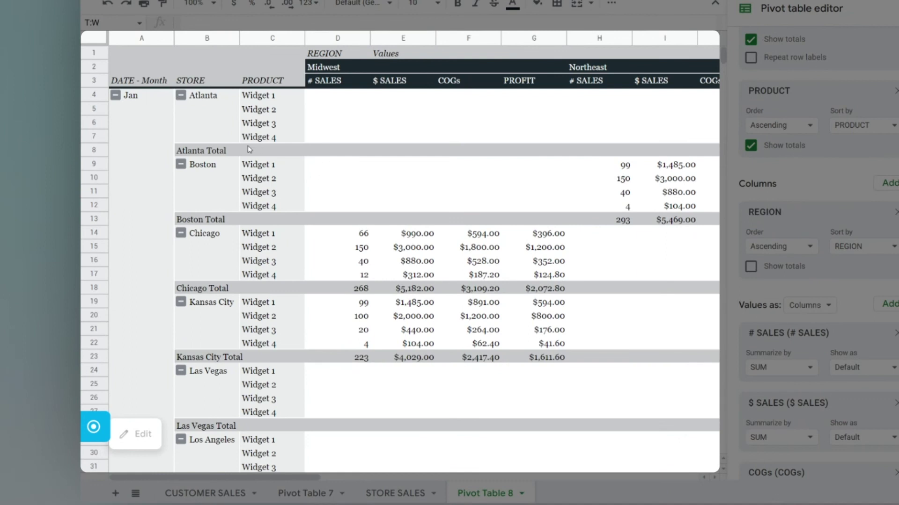
# Collapse all twelve January stores, Atlanta through Tampa, to their single total rows.
pyautogui.scroll(5, 801, 212)
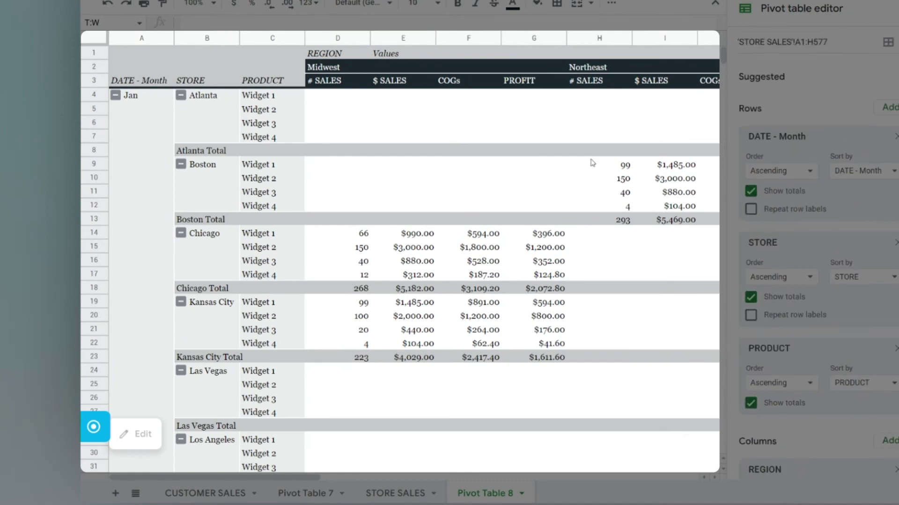
pyautogui.click(180, 96)
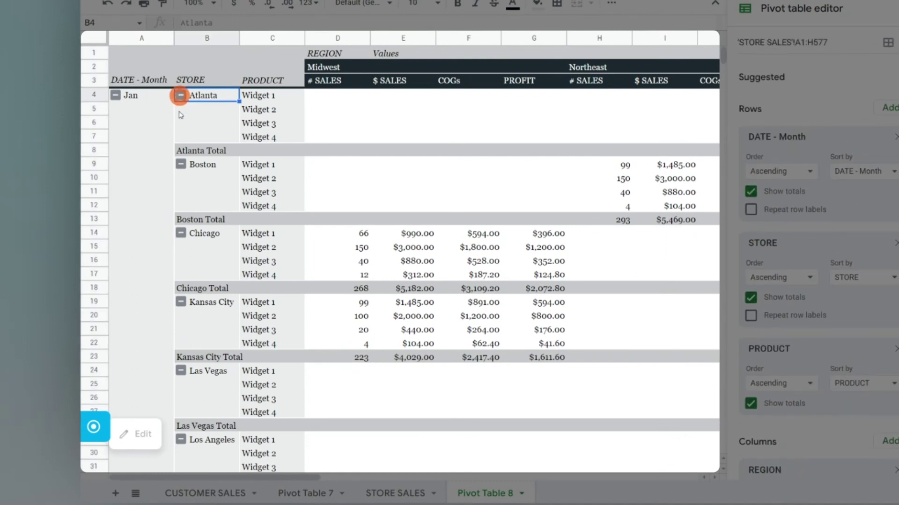
pyautogui.click(181, 109)
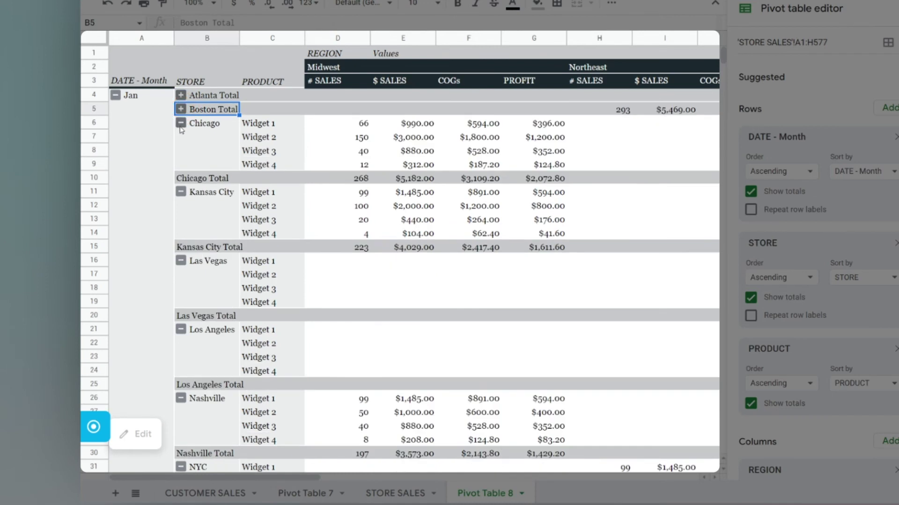
pyautogui.click(180, 123)
pyautogui.click(181, 137)
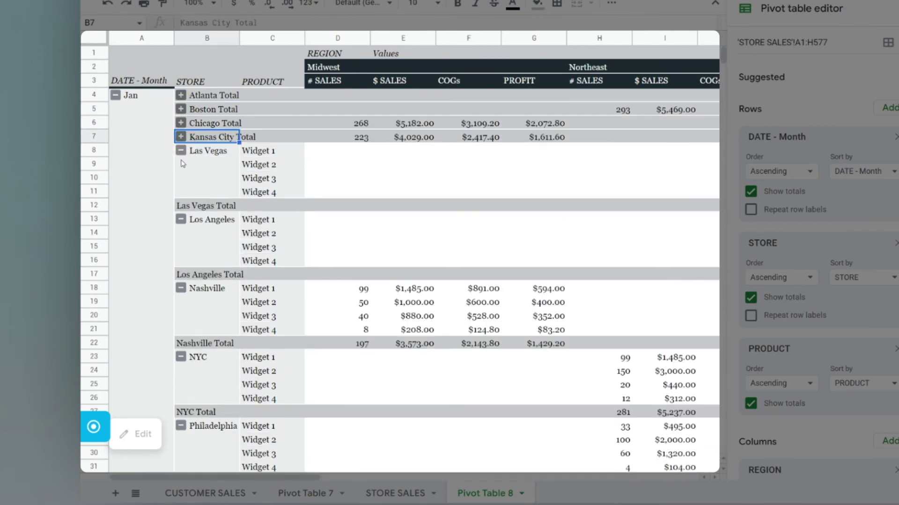
pyautogui.click(180, 150)
pyautogui.click(181, 164)
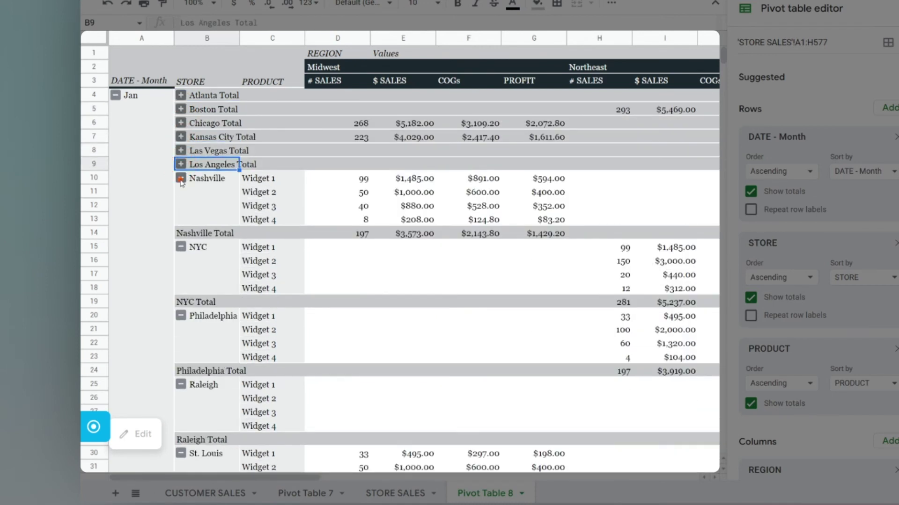
pyautogui.click(180, 177)
pyautogui.click(180, 192)
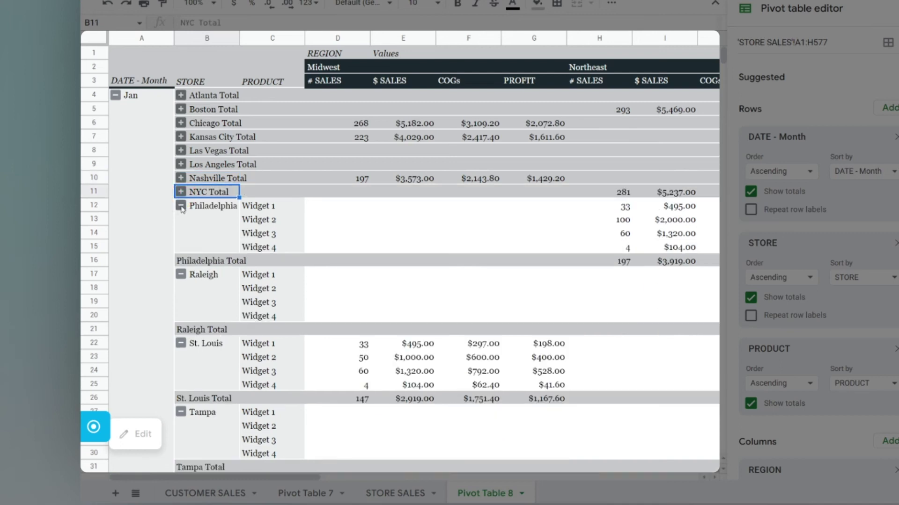
pyautogui.click(180, 205)
pyautogui.click(180, 220)
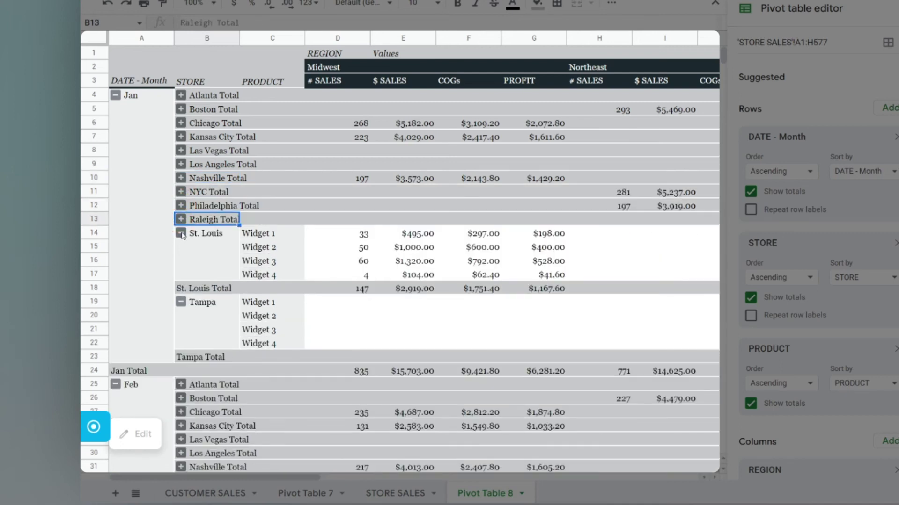
pyautogui.click(180, 233)
pyautogui.click(181, 246)
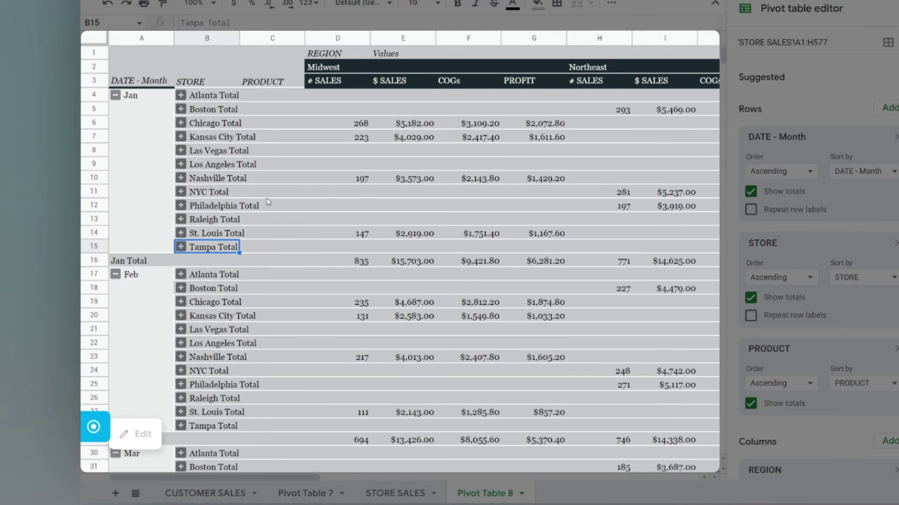
# Turn off Show totals for the store, month and product row groups.
pyautogui.click(206, 124)
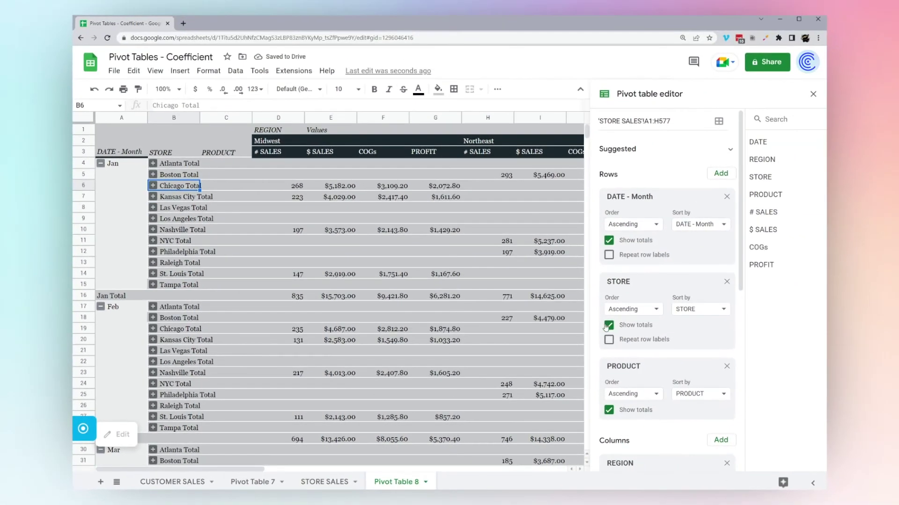
pyautogui.click(652, 317)
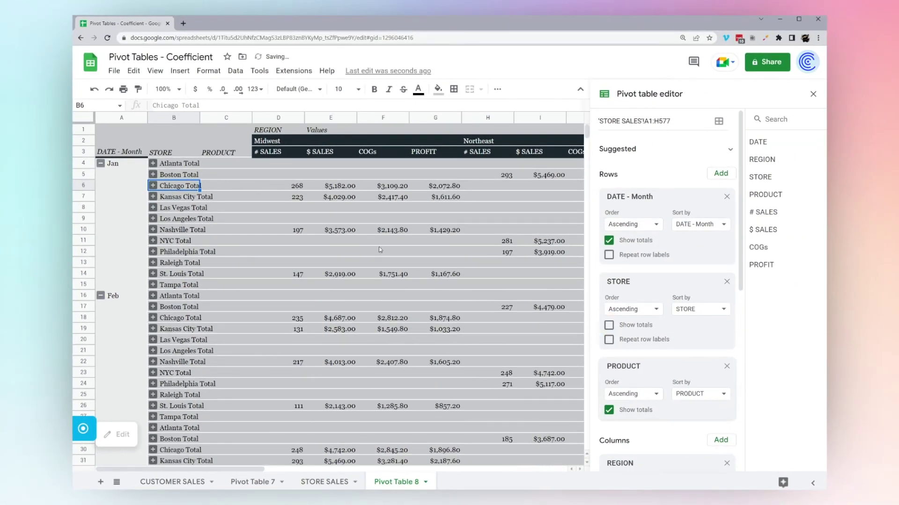
pyautogui.click(609, 241)
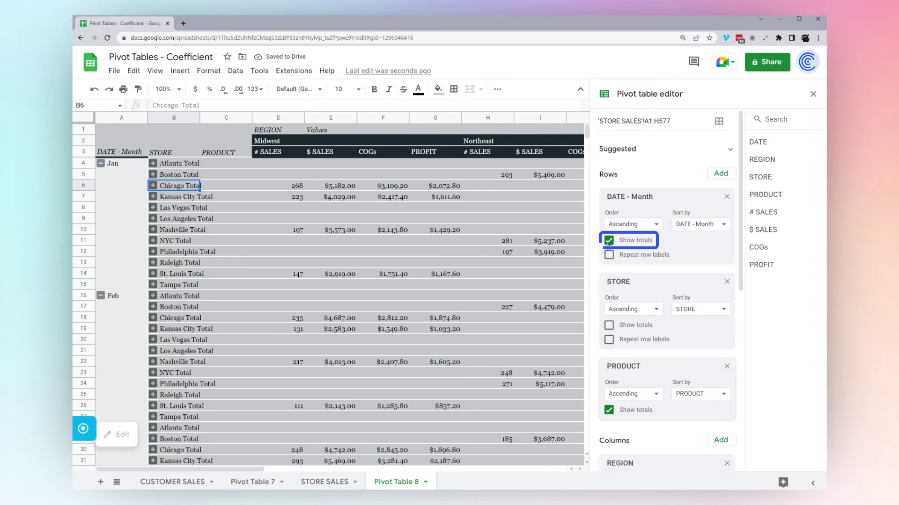
pyautogui.click(608, 240)
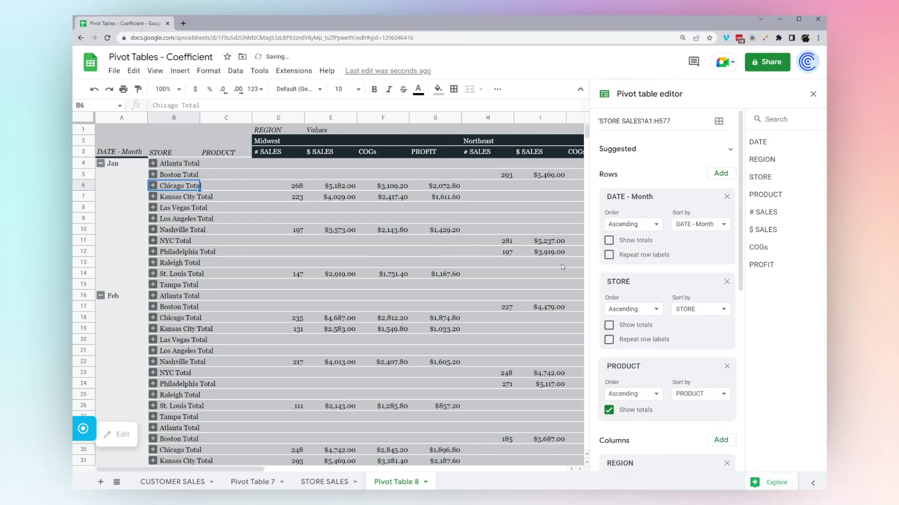
pyautogui.click(609, 410)
# Expand Atlanta and collapse it again, then expand Boston to show its widgets.
pyautogui.scroll(-5, 632, 312)
pyautogui.scroll(2, 632, 311)
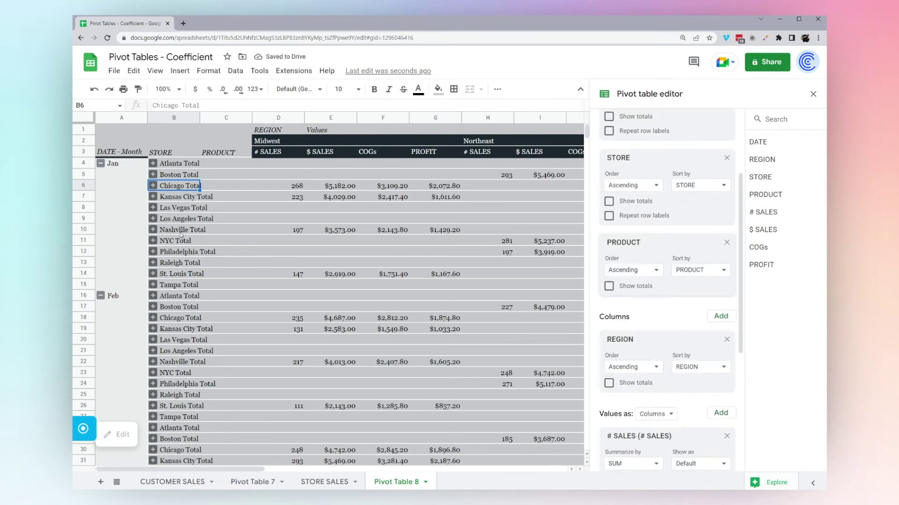
pyautogui.click(153, 163)
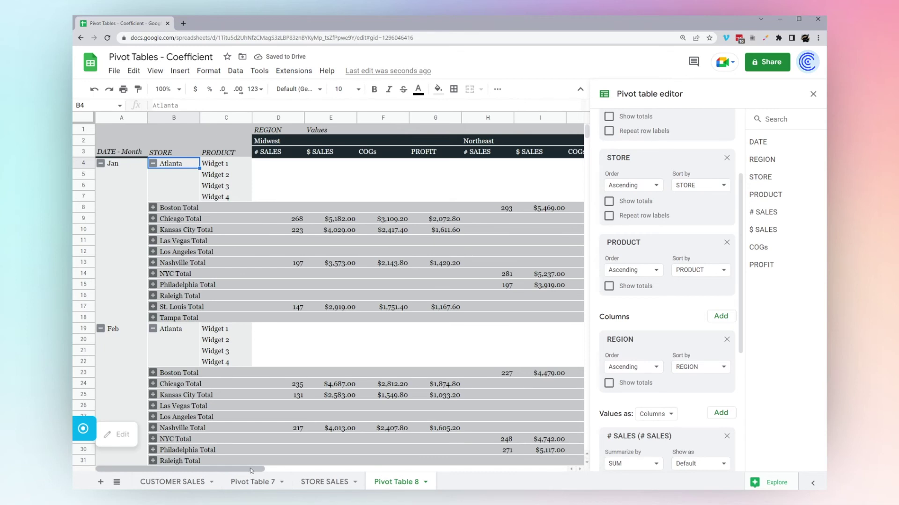
pyautogui.moveTo(250, 469)
pyautogui.mouseDown()
pyautogui.moveTo(402, 478)
pyautogui.moveTo(223, 470)
pyautogui.moveTo(328, 472)
pyautogui.moveTo(262, 471)
pyautogui.mouseUp()
pyautogui.click(153, 164)
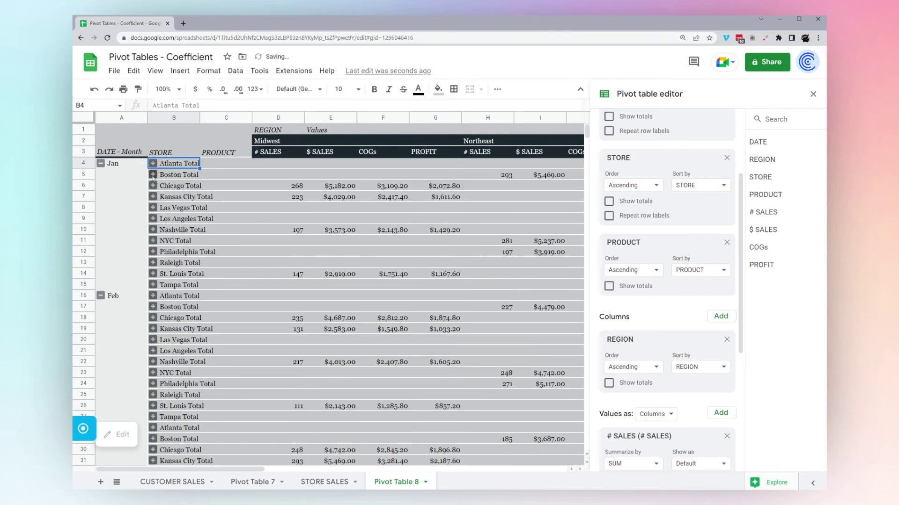
pyautogui.click(153, 174)
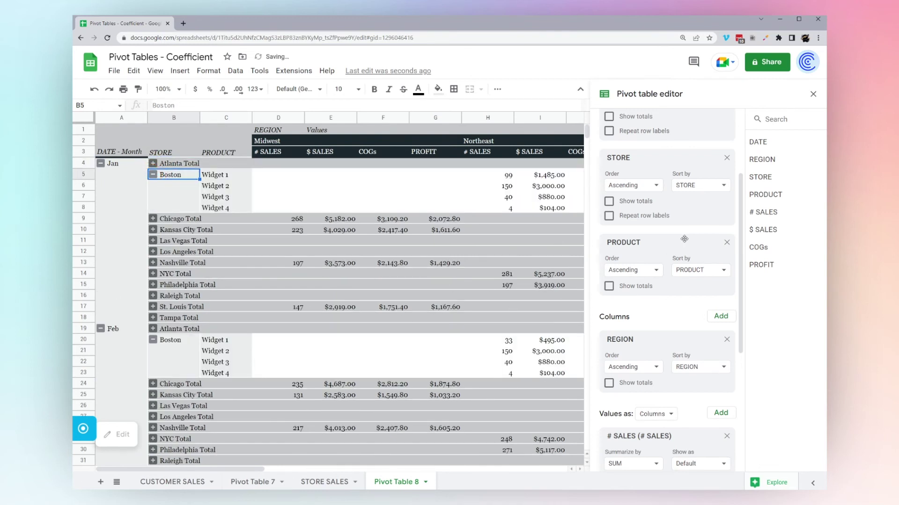
# Re-enable totals for month, store, product and region, and close the pivot editor.
pyautogui.scroll(3, 684, 239)
pyautogui.click(609, 241)
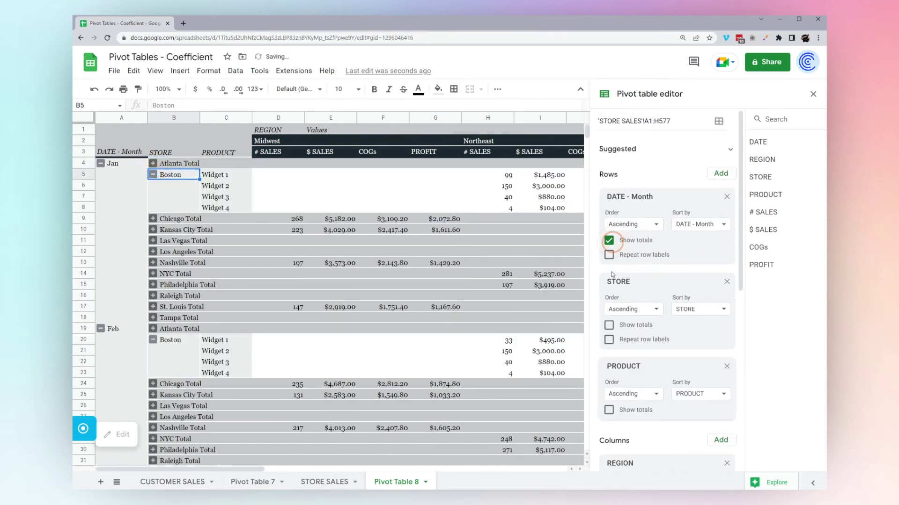
pyautogui.click(609, 325)
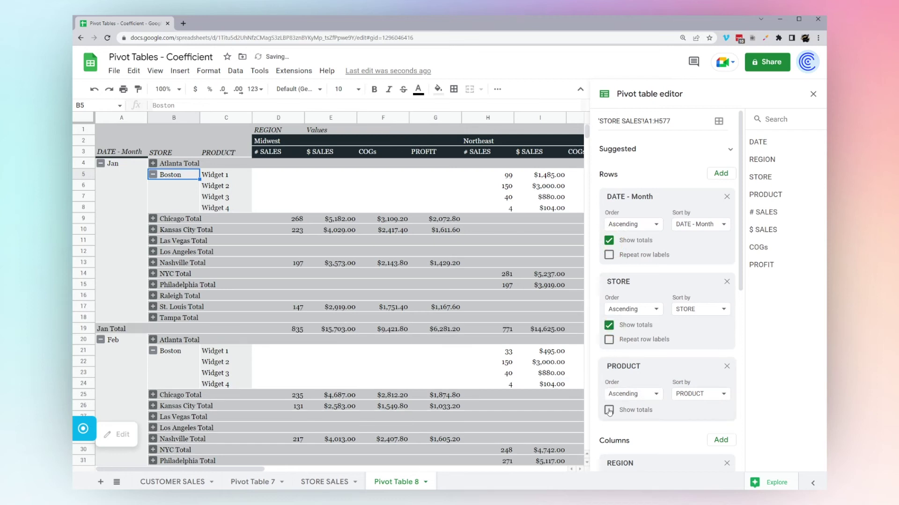
pyautogui.click(609, 410)
pyautogui.scroll(-3, 611, 349)
pyautogui.click(609, 342)
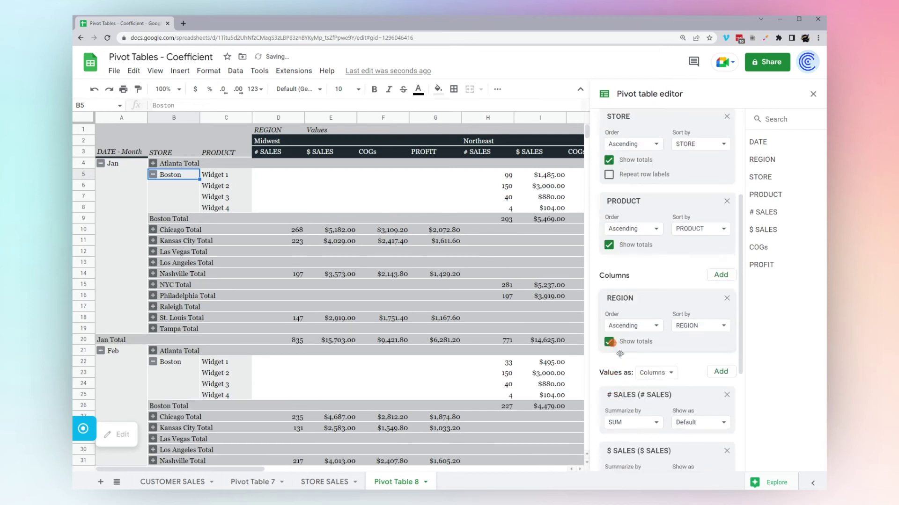
pyautogui.scroll(-3, 674, 337)
pyautogui.scroll(5, 675, 336)
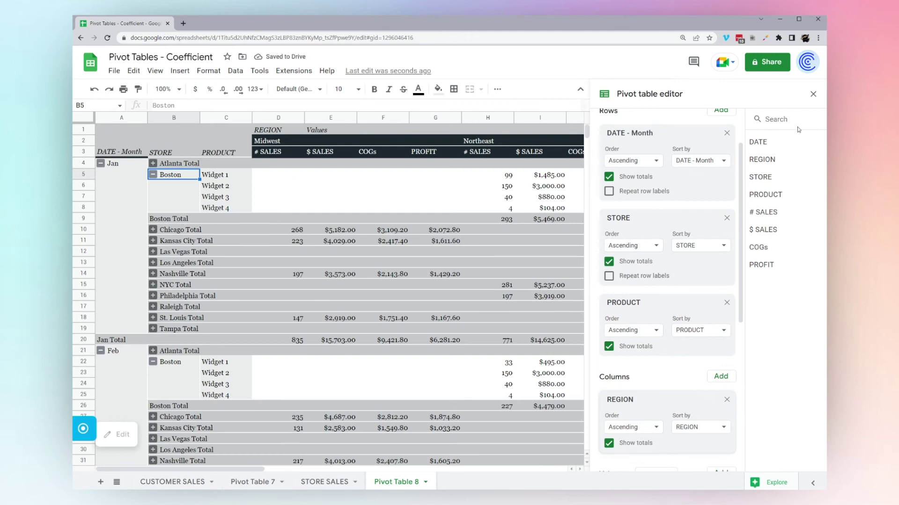
pyautogui.click(813, 94)
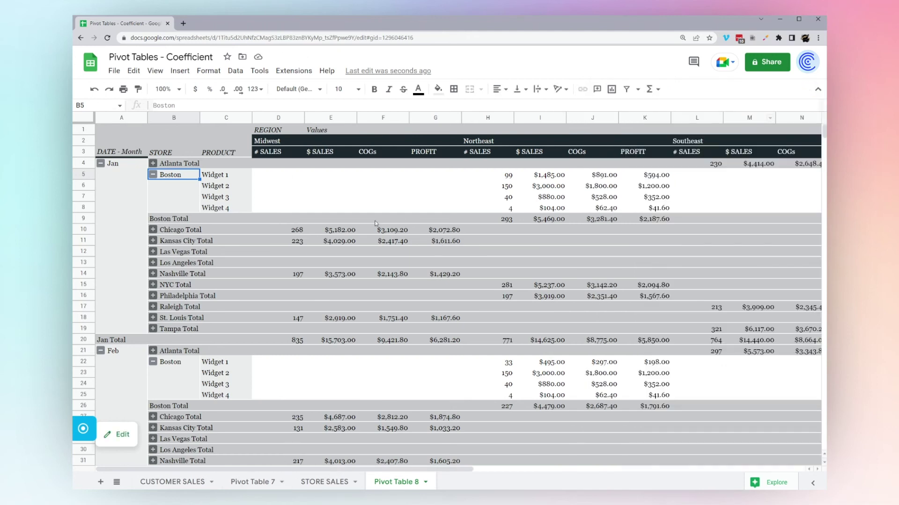
# Expand Jan's Atlanta group and glance at the STORE SALES source sheet before returning.
pyautogui.click(153, 164)
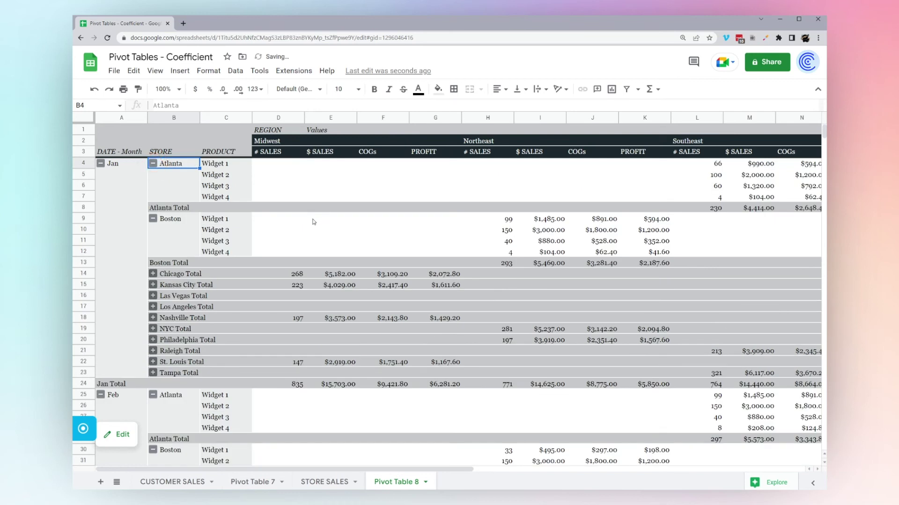
pyautogui.click(315, 482)
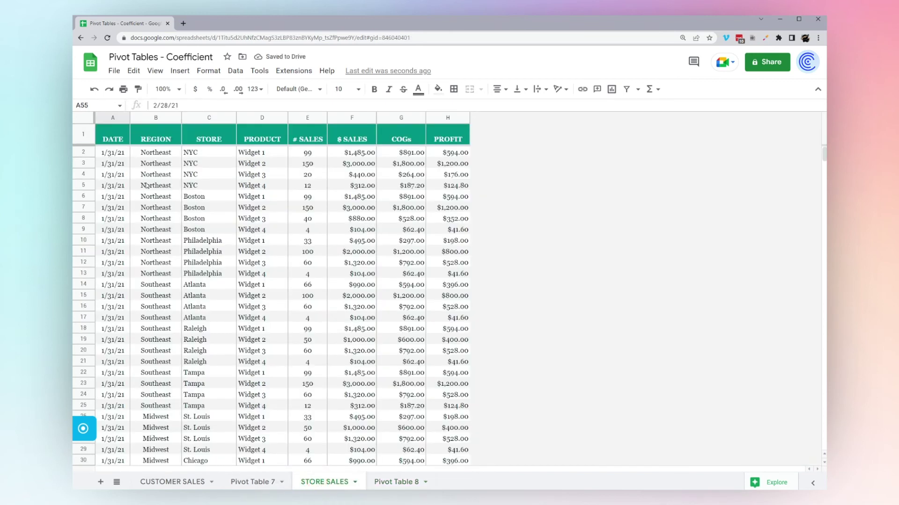
pyautogui.click(395, 482)
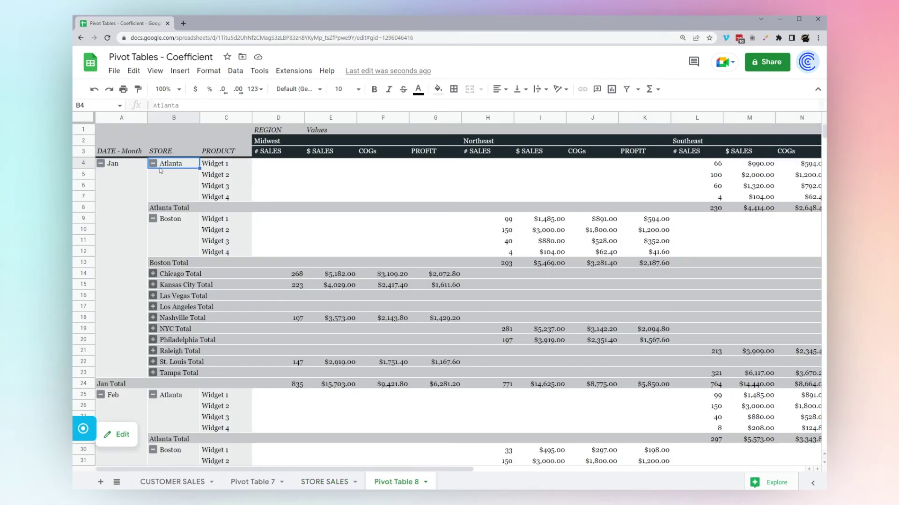
# Collapse Atlanta under Jan, open the pivot editor, and move REGION into the rows.
pyautogui.click(153, 163)
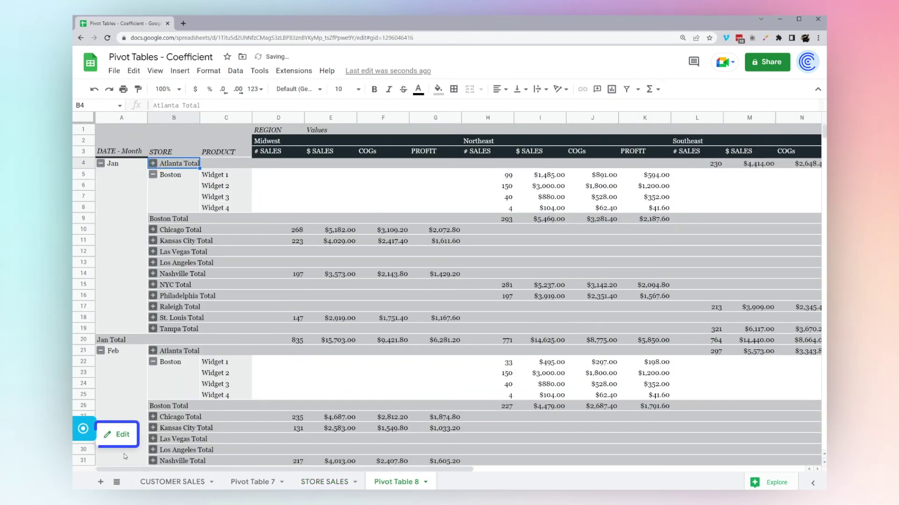
pyautogui.click(119, 435)
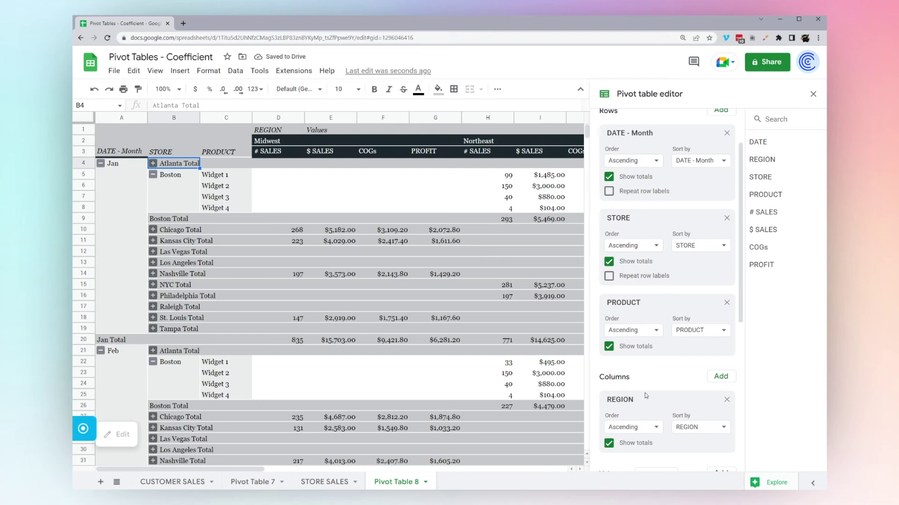
pyautogui.moveTo(644, 393); pyautogui.dragTo(645, 210)
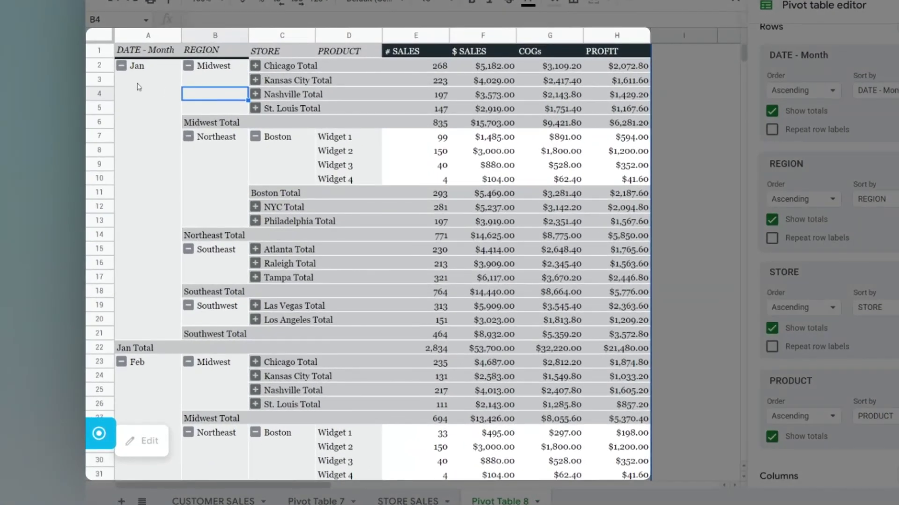
# Expand Chicago's widget rows and select its total and widget values across E2:H5.
pyautogui.click(255, 66)
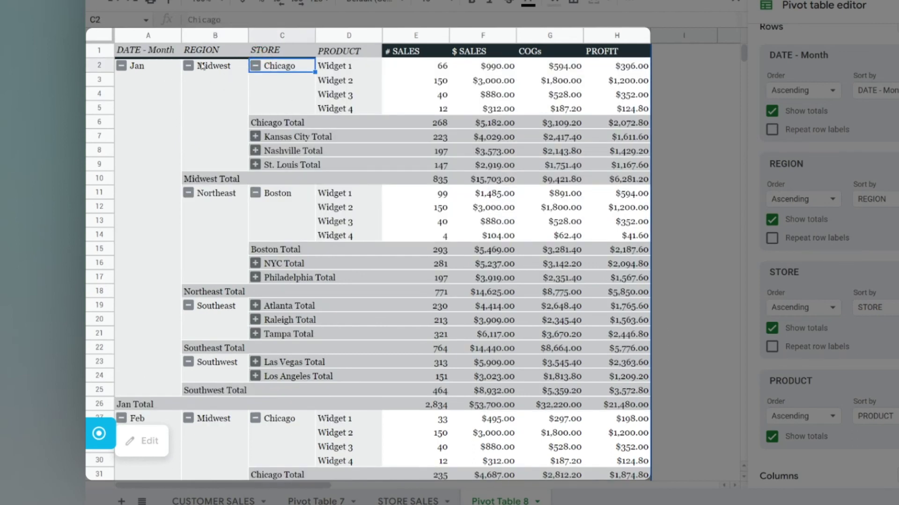
pyautogui.click(431, 123)
pyautogui.hotkey('ctrl', 'shift', 'Right')
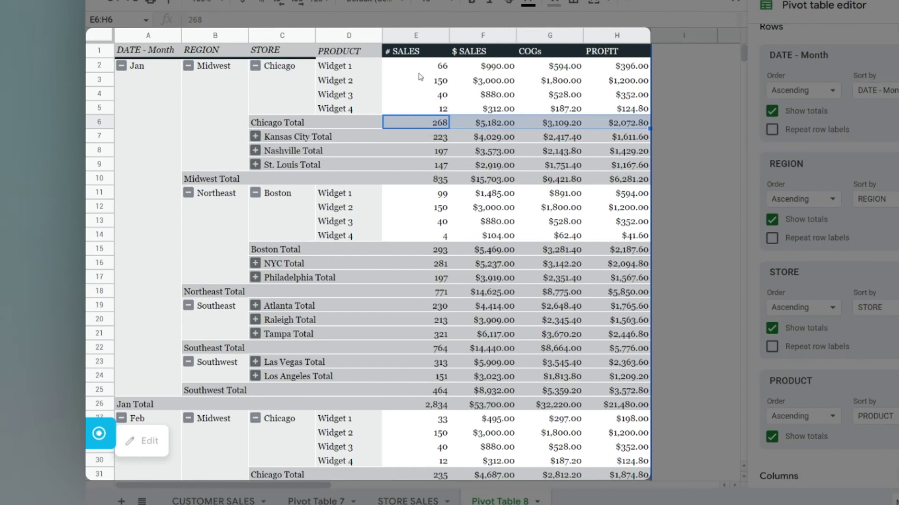
pyautogui.click(434, 66)
pyautogui.hotkey('ctrl', 'shift', 'Right')
pyautogui.hotkey('shift', 'Down')
pyautogui.hotkey('shift', 'Down')
pyautogui.hotkey('shift', 'Down')
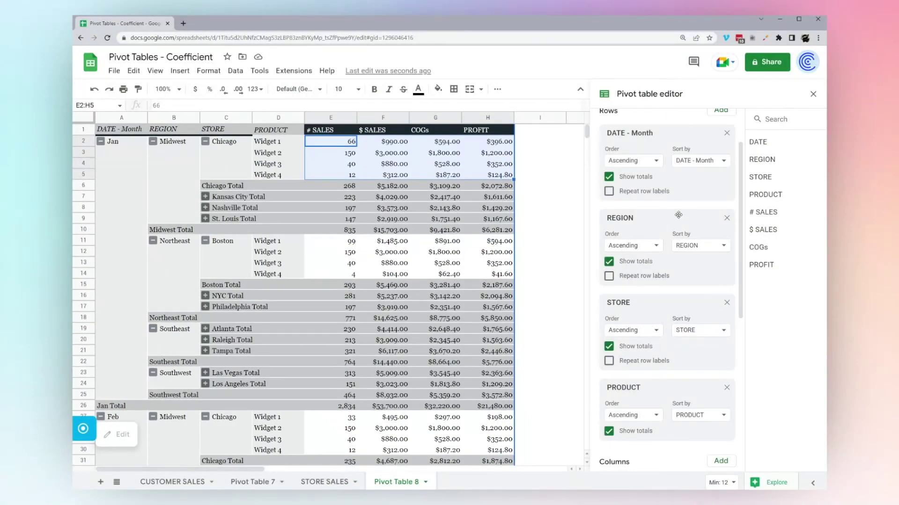
pyautogui.scroll(2, 678, 215)
# Remove REGION from the pivot's Rows, leaving month, store and product groupings.
pyautogui.scroll(-3, 627, 187)
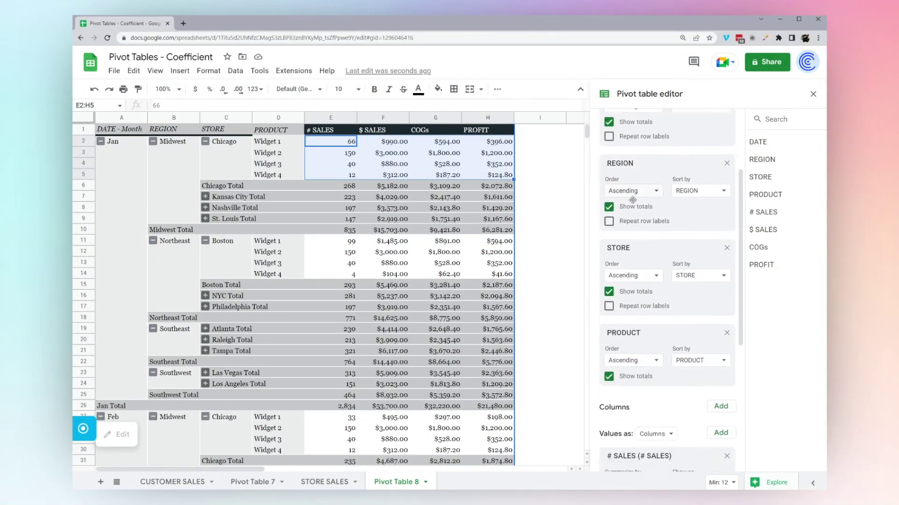
pyautogui.scroll(3, 619, 189)
pyautogui.scroll(-7, 645, 190)
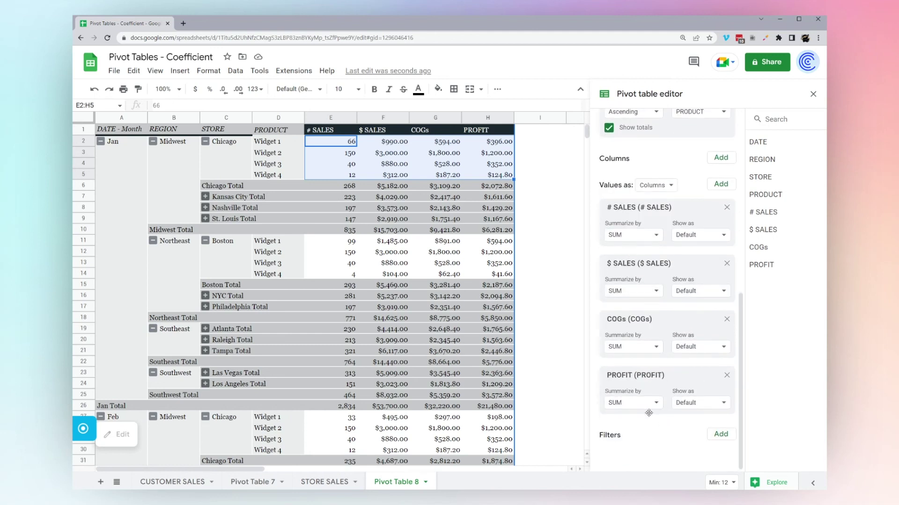
pyautogui.click(721, 435)
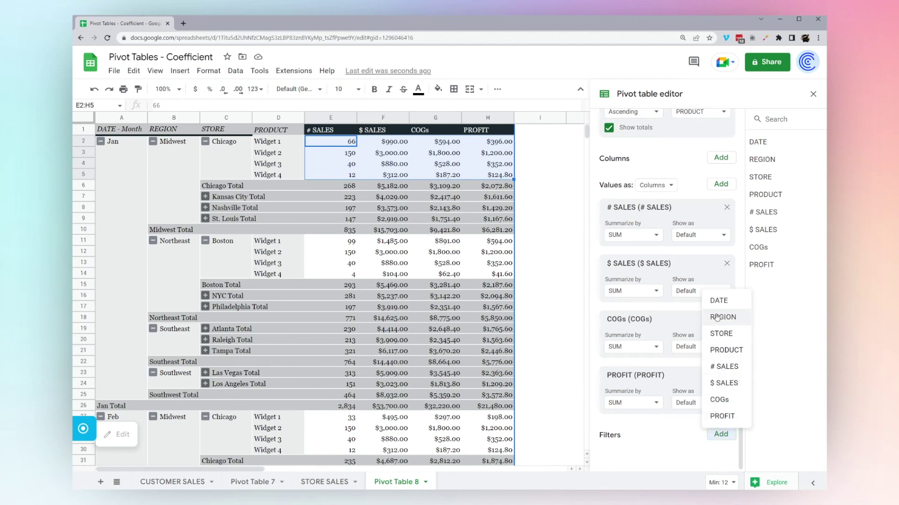
pyautogui.scroll(6, 697, 205)
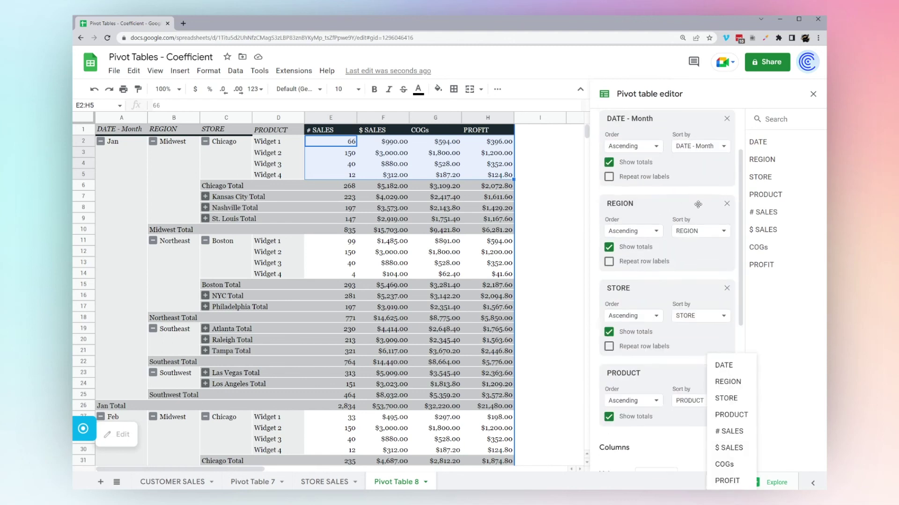
pyautogui.click(726, 204)
pyautogui.click(727, 204)
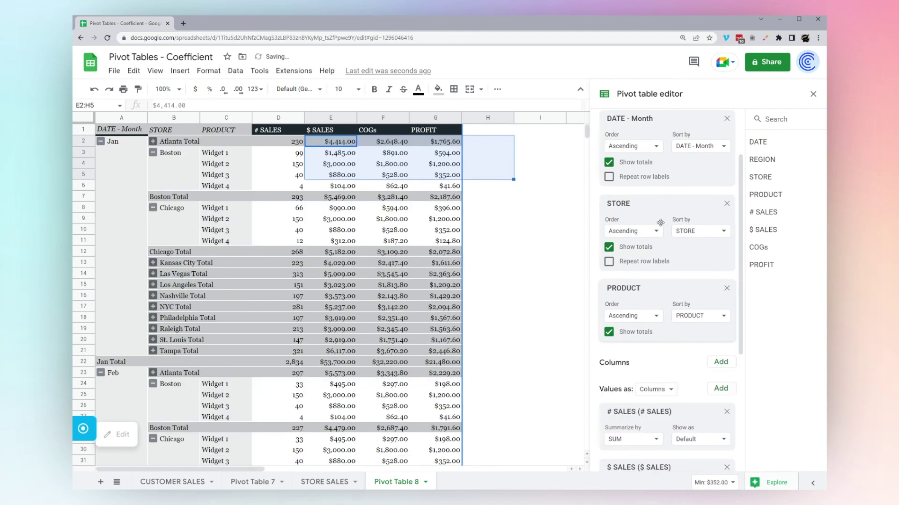
pyautogui.scroll(-4, 695, 375)
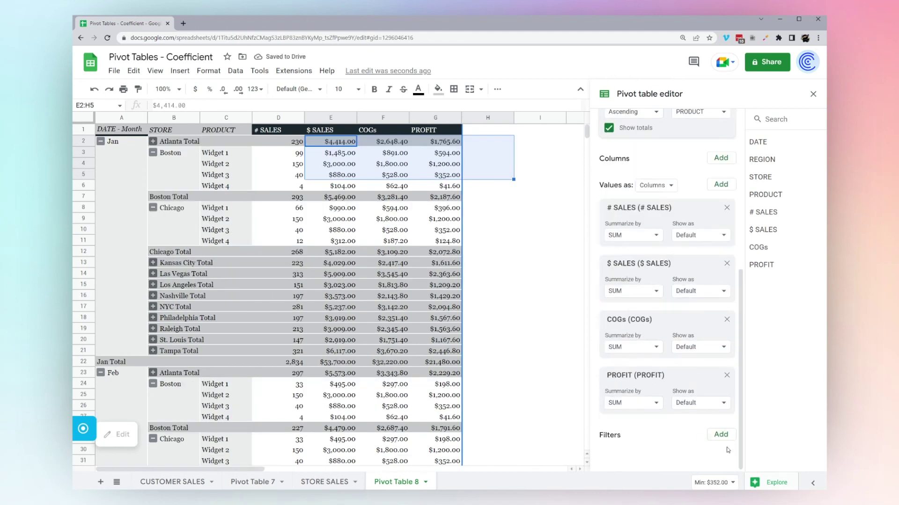
pyautogui.click(723, 437)
# Add a REGION filter showing only Midwest.
pyautogui.click(723, 314)
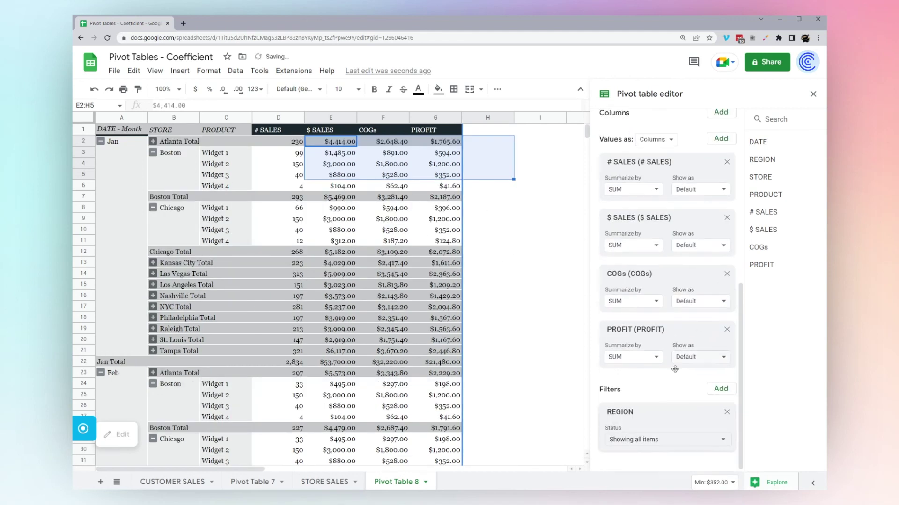
pyautogui.click(666, 448)
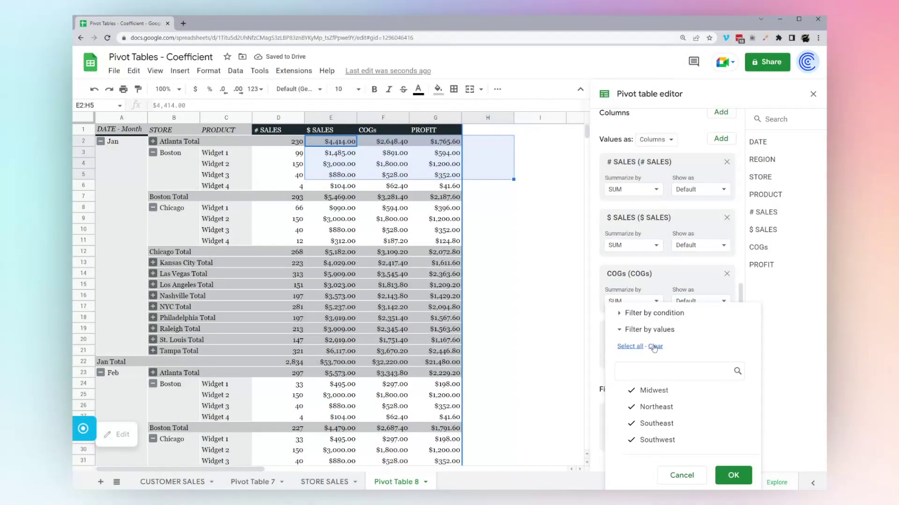
pyautogui.click(655, 346)
pyautogui.click(654, 390)
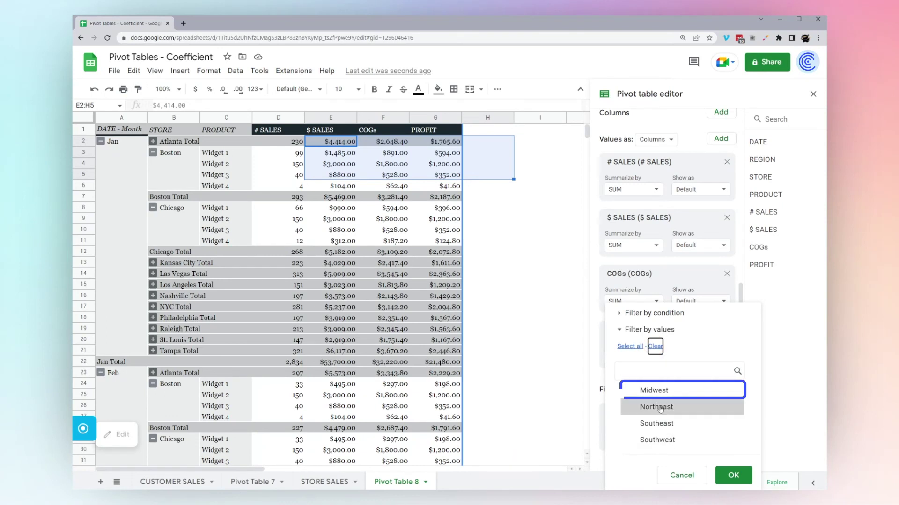
pyautogui.click(728, 477)
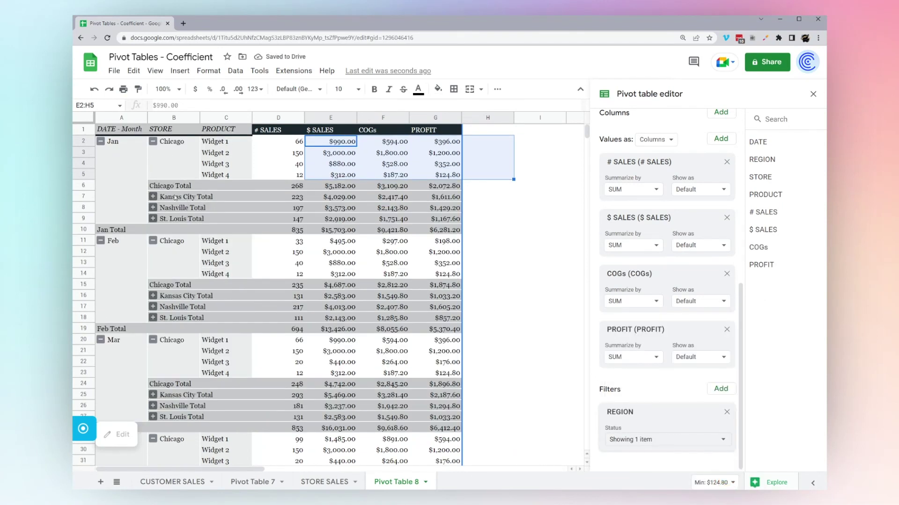
pyautogui.scroll(-3, 154, 173)
pyautogui.scroll(3, 173, 185)
# Widen the REGION filter to add Northeast, then Southeast, then remove the filter.
pyautogui.click(723, 439)
pyautogui.click(656, 407)
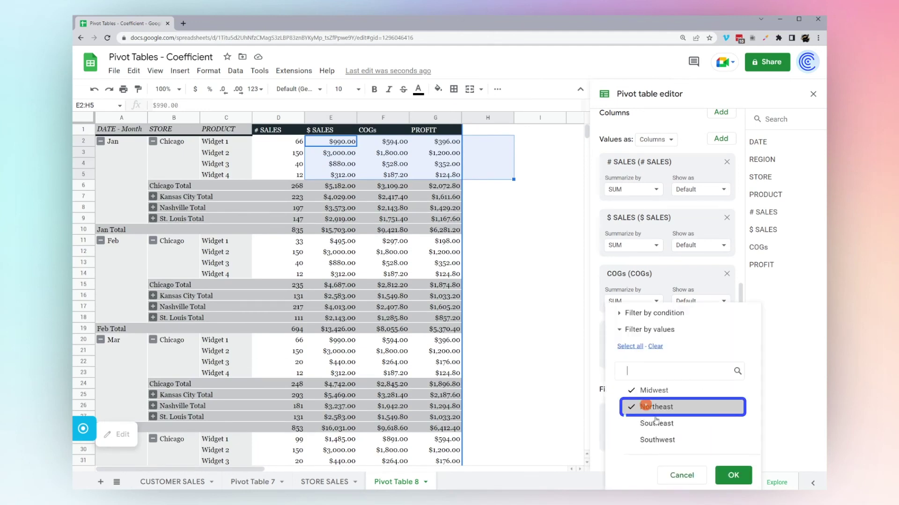
pyautogui.click(731, 476)
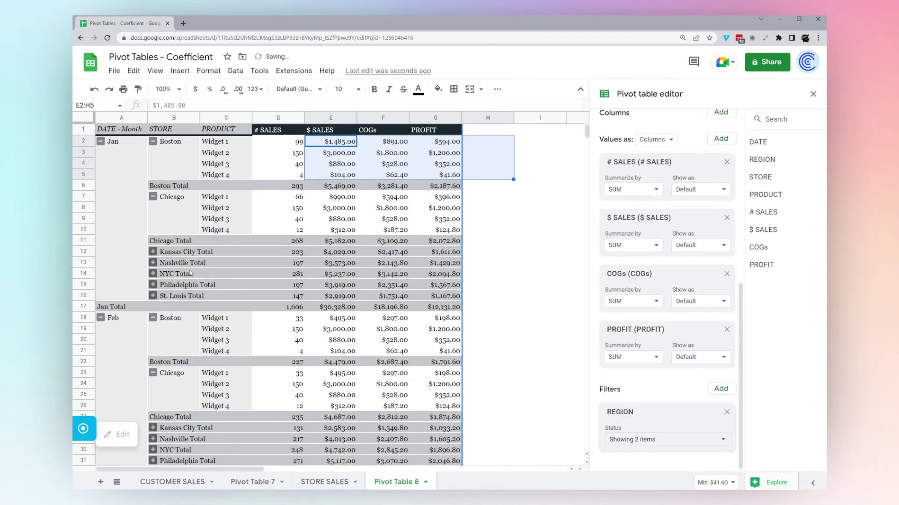
pyautogui.click(709, 440)
pyautogui.click(651, 423)
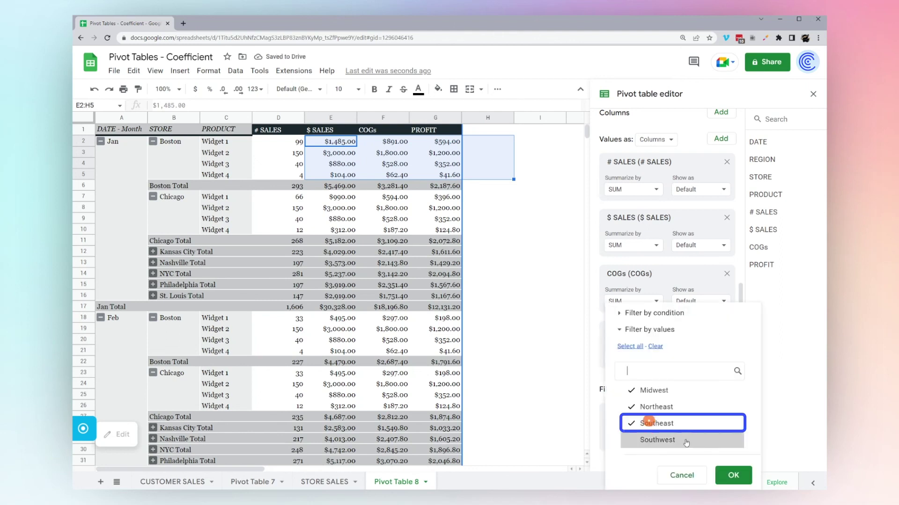
pyautogui.click(728, 475)
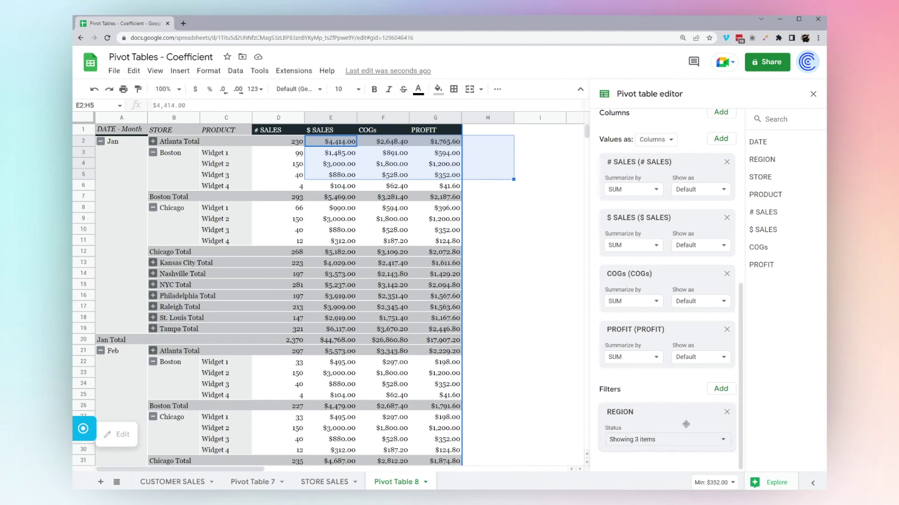
pyautogui.click(726, 413)
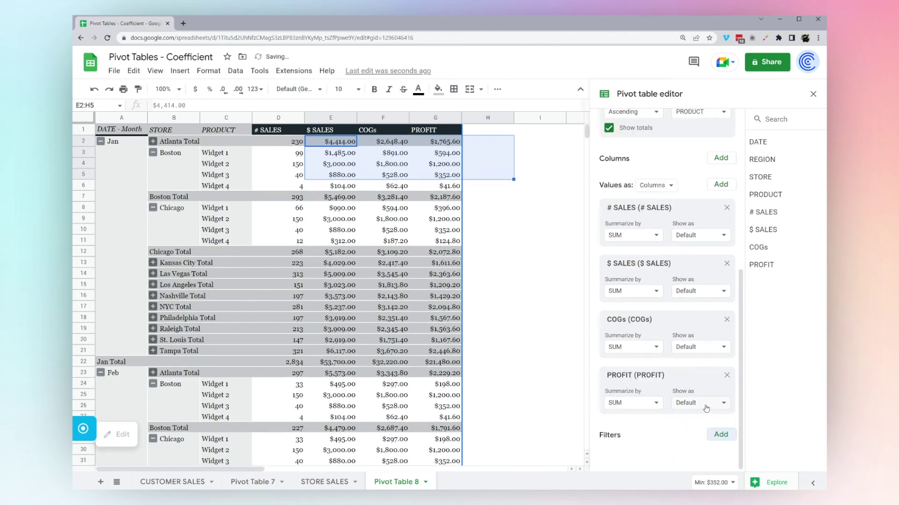
# Add DATE as a filter, view its values without changes, then remove it.
pyautogui.moveTo(757, 141); pyautogui.dragTo(636, 463)
pyautogui.click(643, 439)
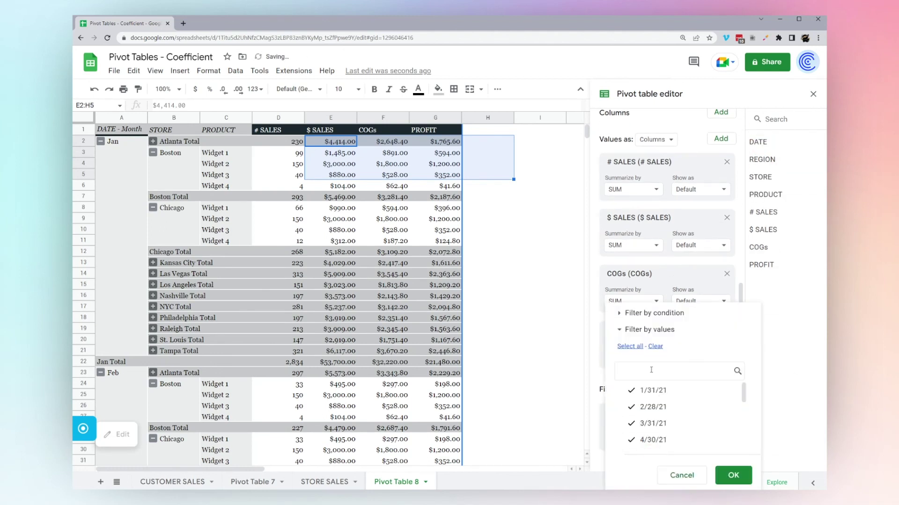
pyautogui.click(655, 329)
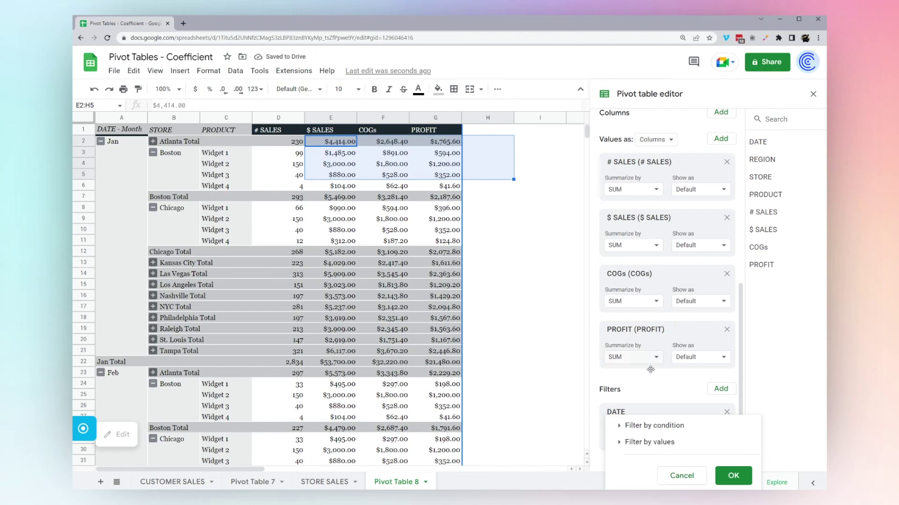
pyautogui.click(675, 476)
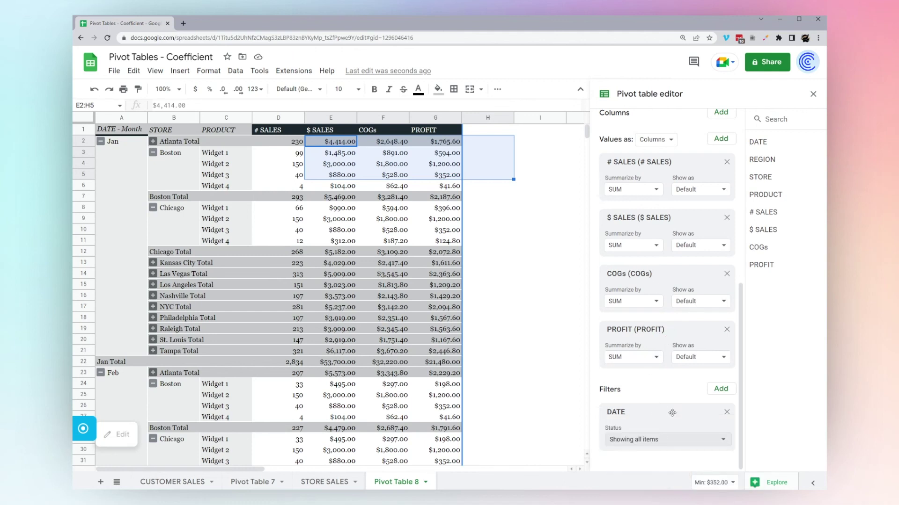
pyautogui.click(727, 413)
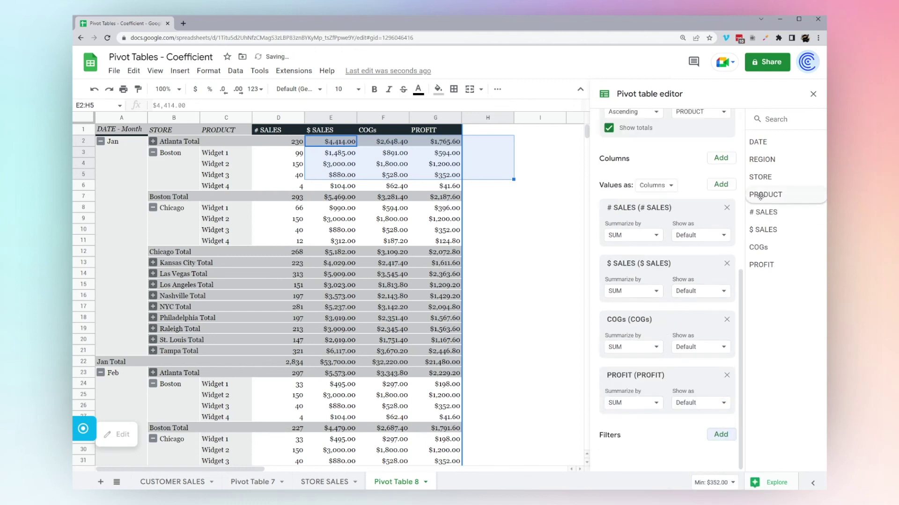
# Filter the pivot to PRODUCT Widget 1 only, then remove that filter and select cell A2.
pyautogui.moveTo(761, 194); pyautogui.dragTo(663, 460)
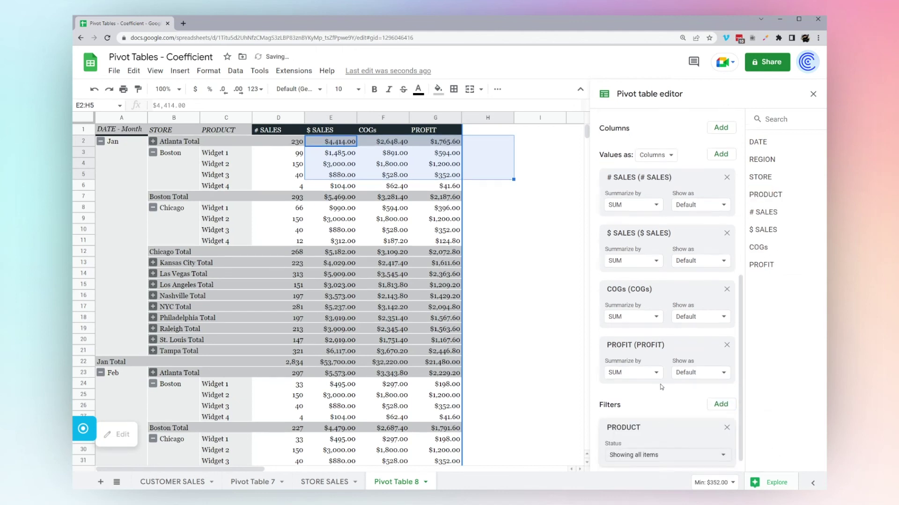
pyautogui.click(724, 440)
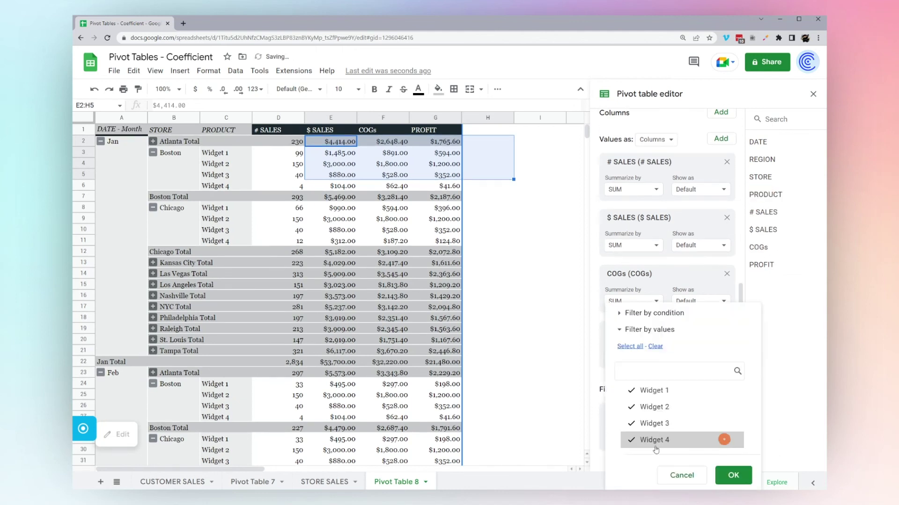
pyautogui.click(655, 346)
pyautogui.click(655, 390)
pyautogui.click(724, 476)
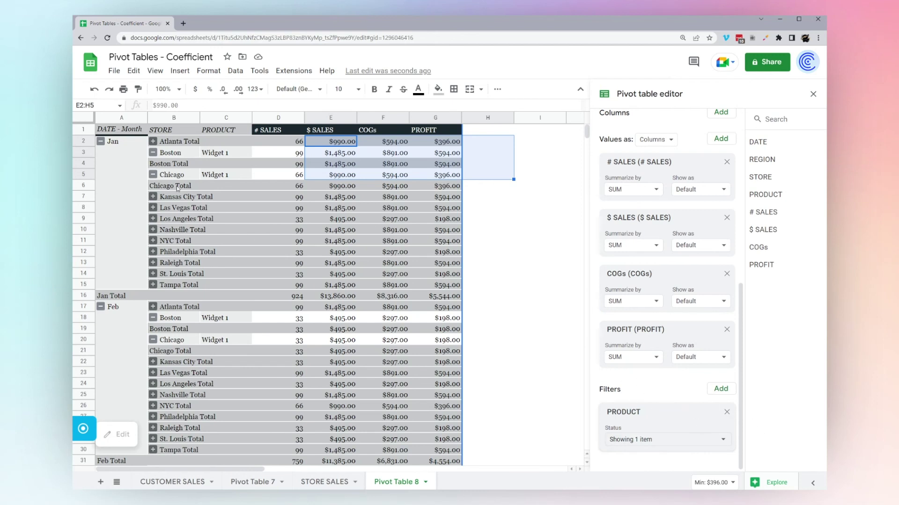
pyautogui.click(726, 413)
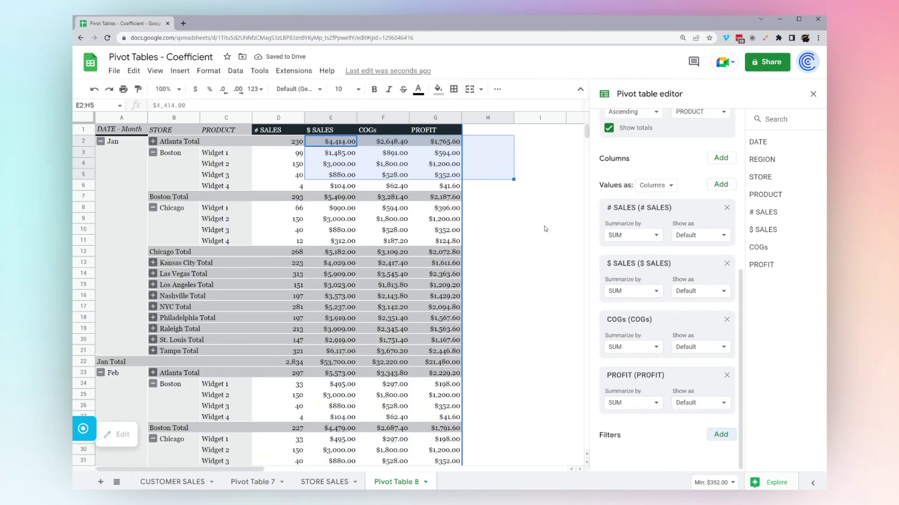
pyautogui.click(122, 142)
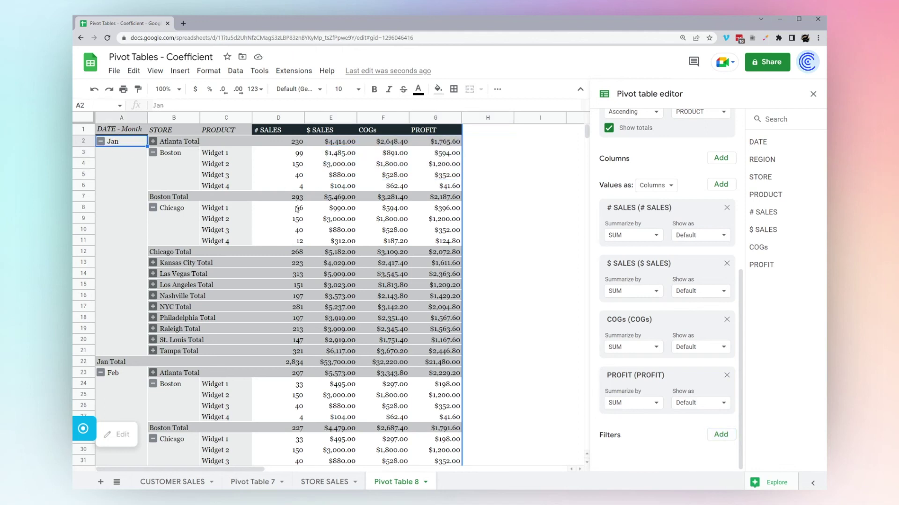